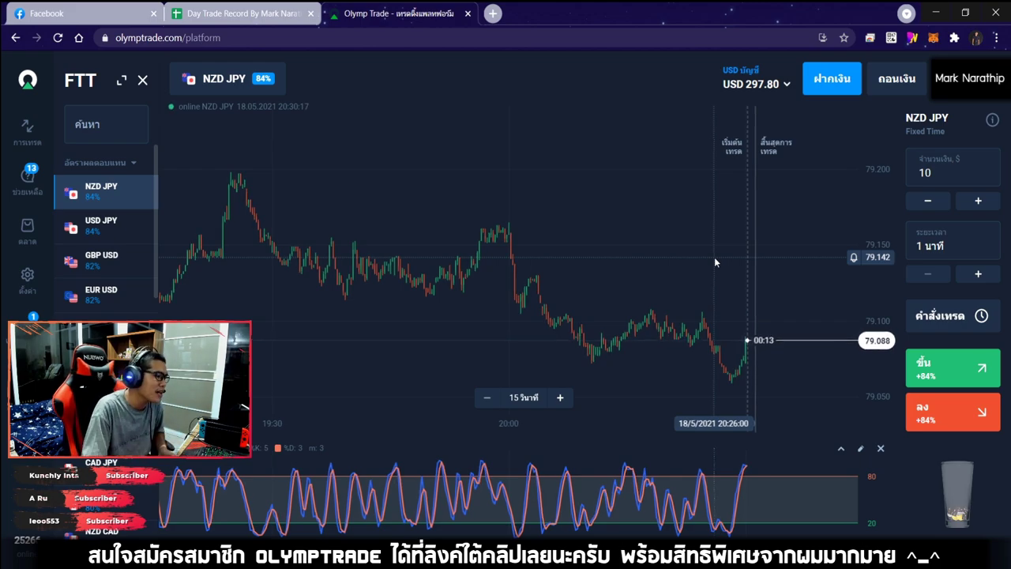
Switch to the Day Trade Record spreadsheet and check the overall profit total below the trade list
left_click(240, 13)
scroll(542, 322, "down", 3)
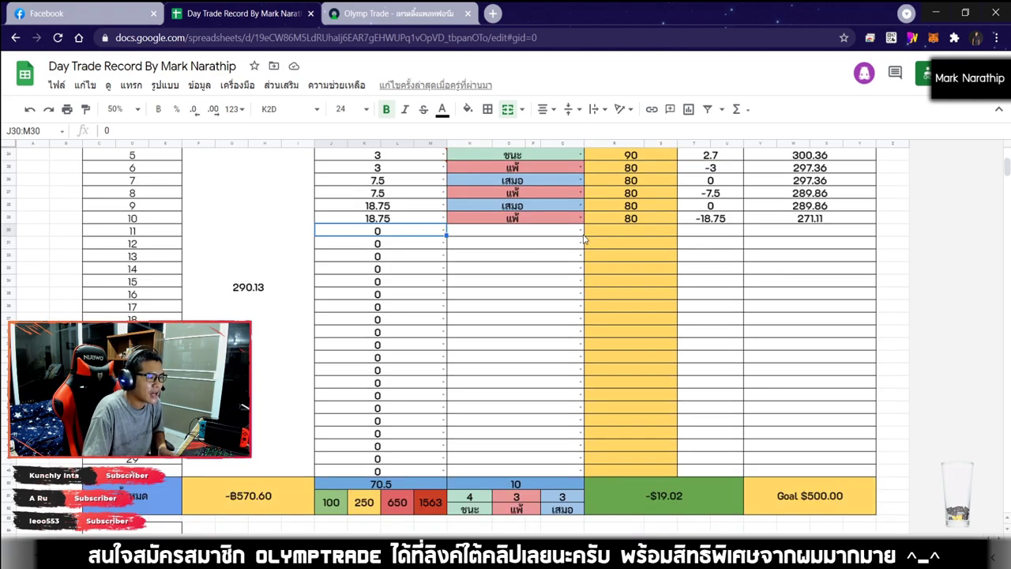
scroll(583, 239, "down", 3)
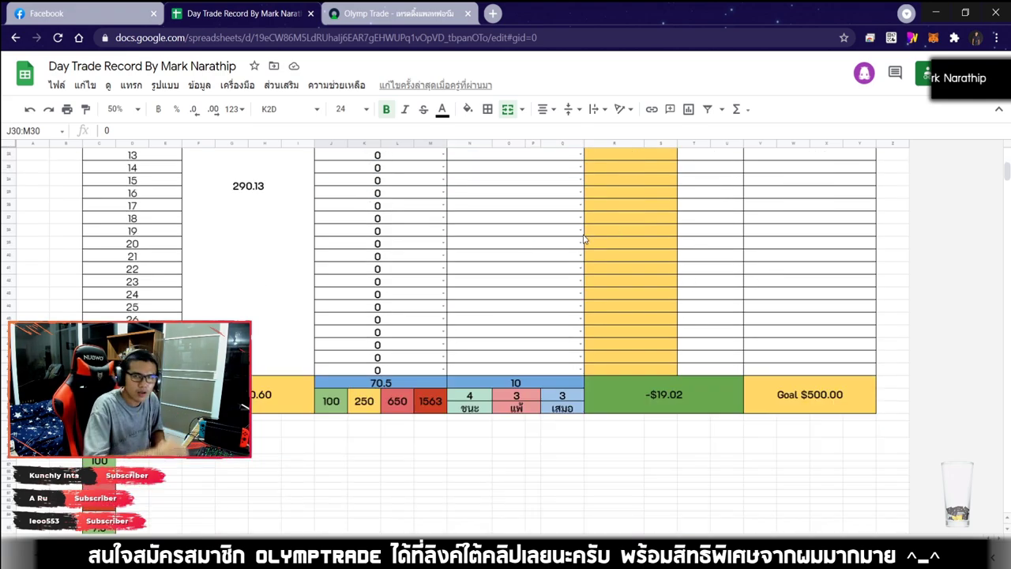
scroll(593, 239, "down", 5)
left_click(618, 253)
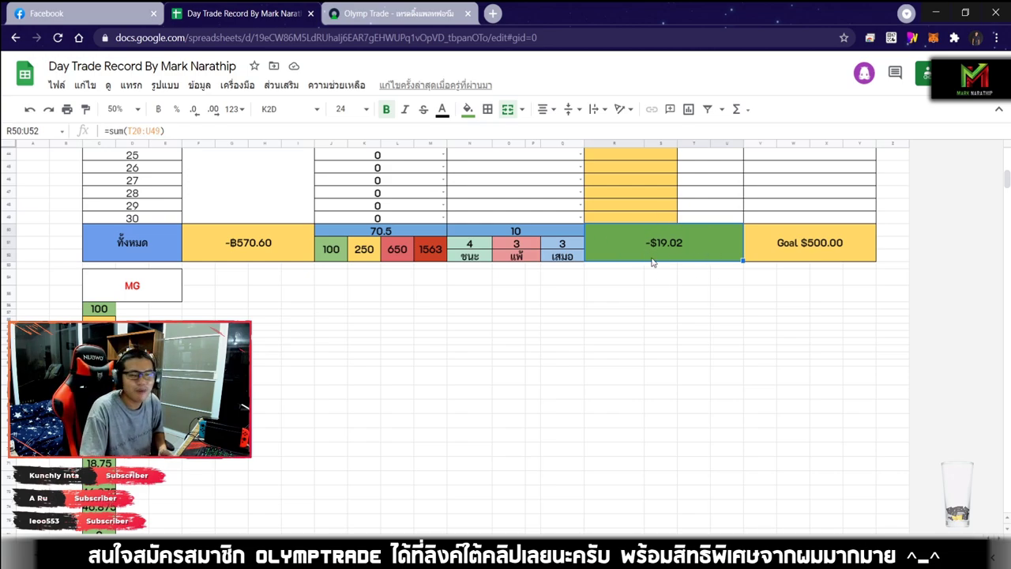
Go through the win, loss and draw results of trades 6 to 10 in the trade record
scroll(653, 262, "up", 10)
scroll(528, 248, "down", 1)
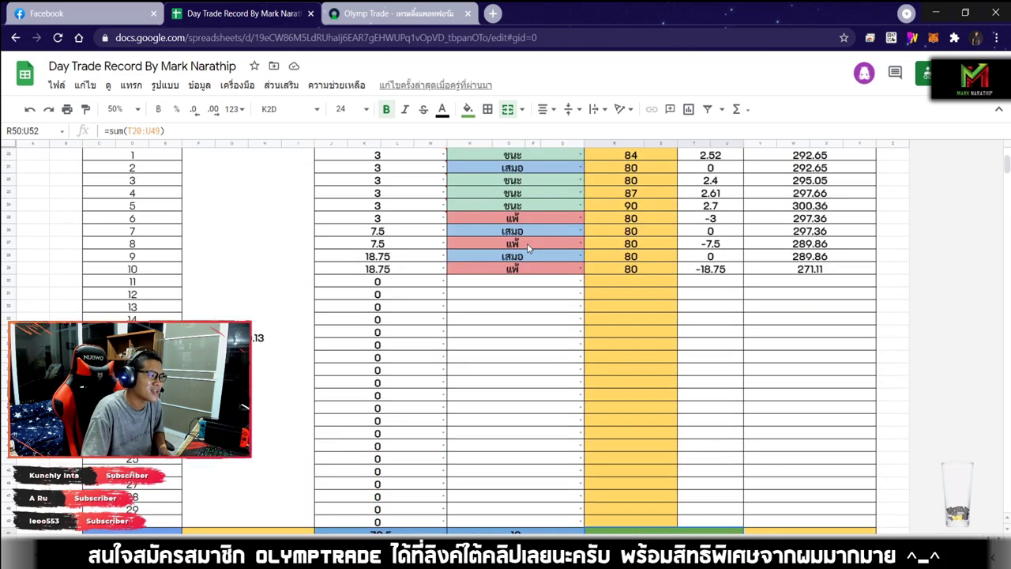
left_click_drag(507, 319, 507, 219)
left_click(504, 371)
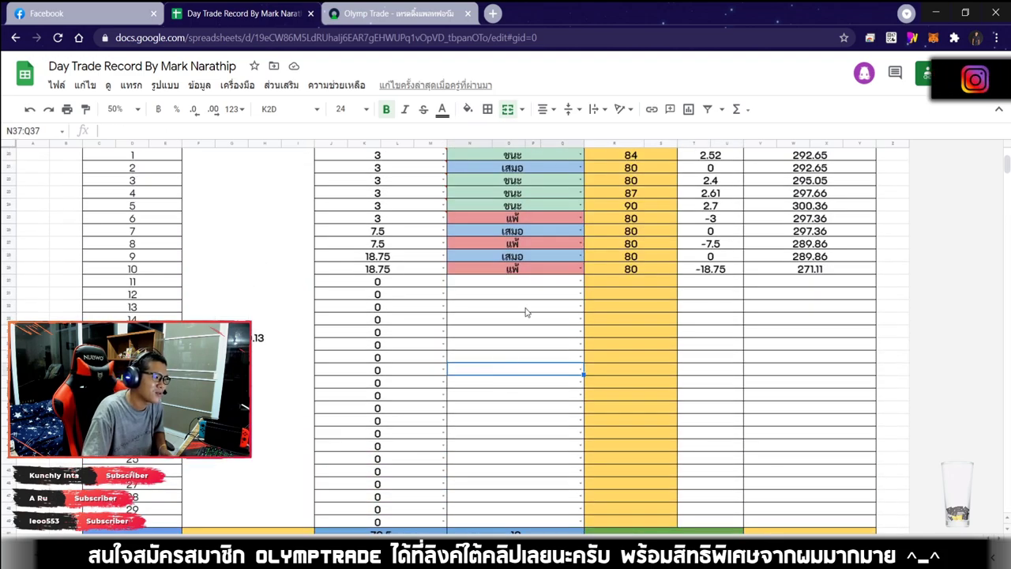
left_click(530, 218)
key("Down")
key("Down")
key("Down")
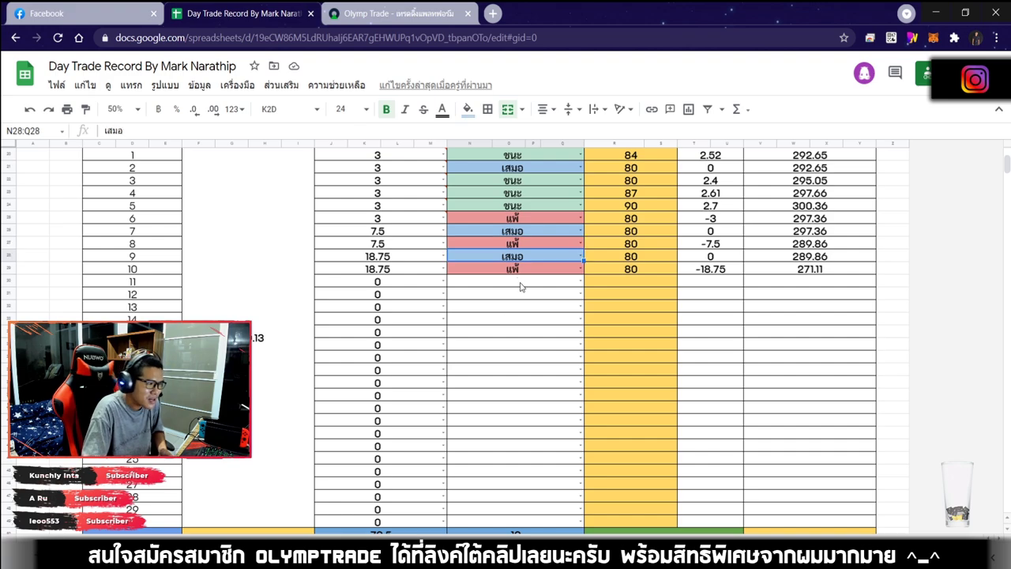
key("Down")
left_click(538, 231)
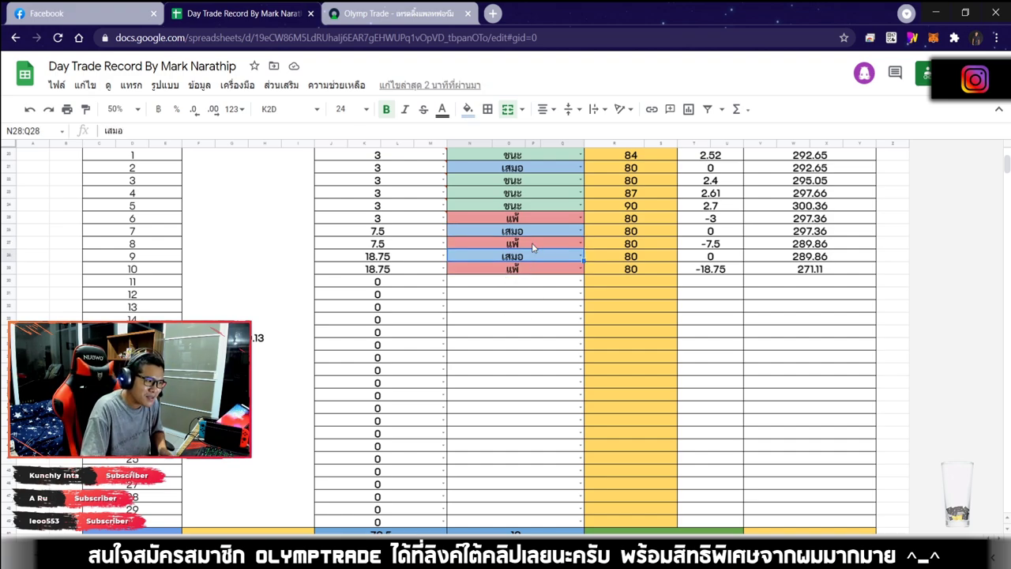
left_click(522, 258)
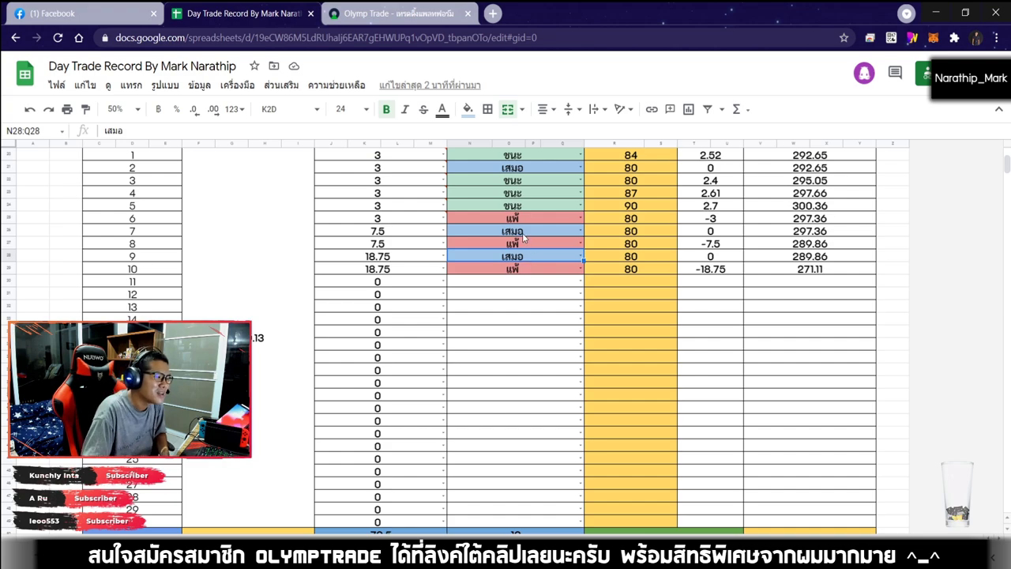
left_click(522, 233)
left_click(519, 257)
left_click(537, 280)
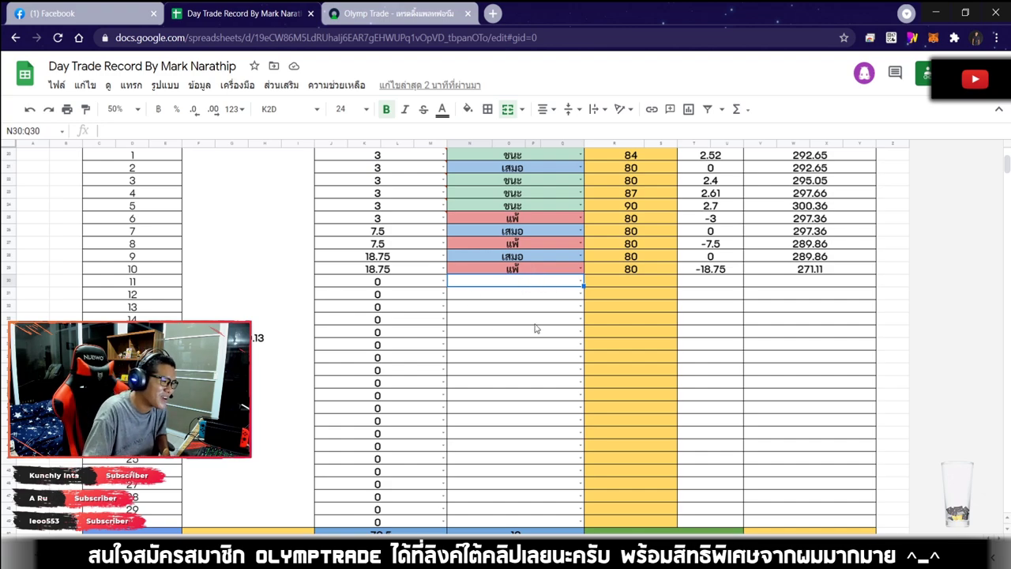
Compare the overall profit total in the summary row with the individual trade results above it
scroll(580, 284, "down", 5)
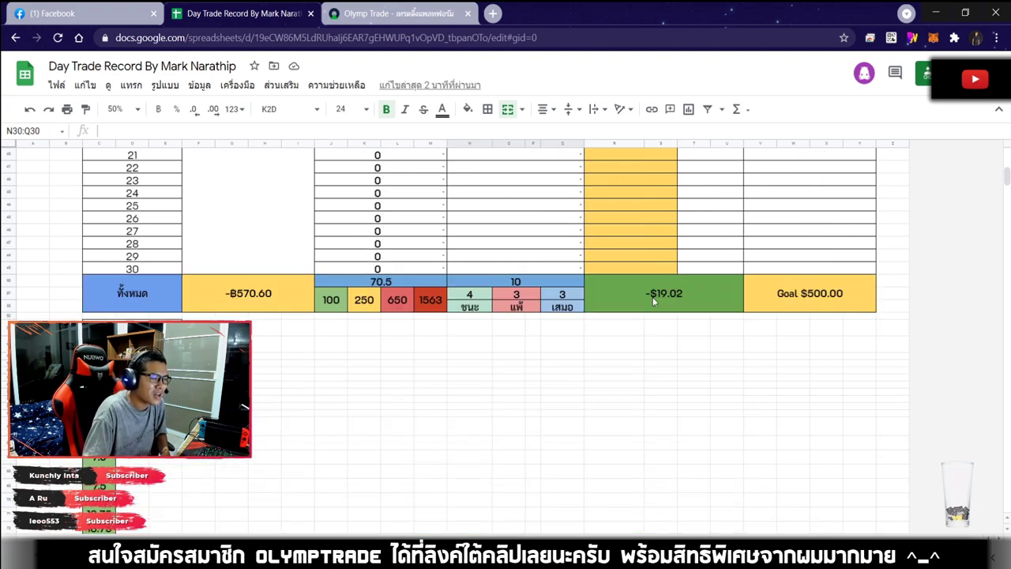
left_click(654, 300)
scroll(521, 250, "up", 5)
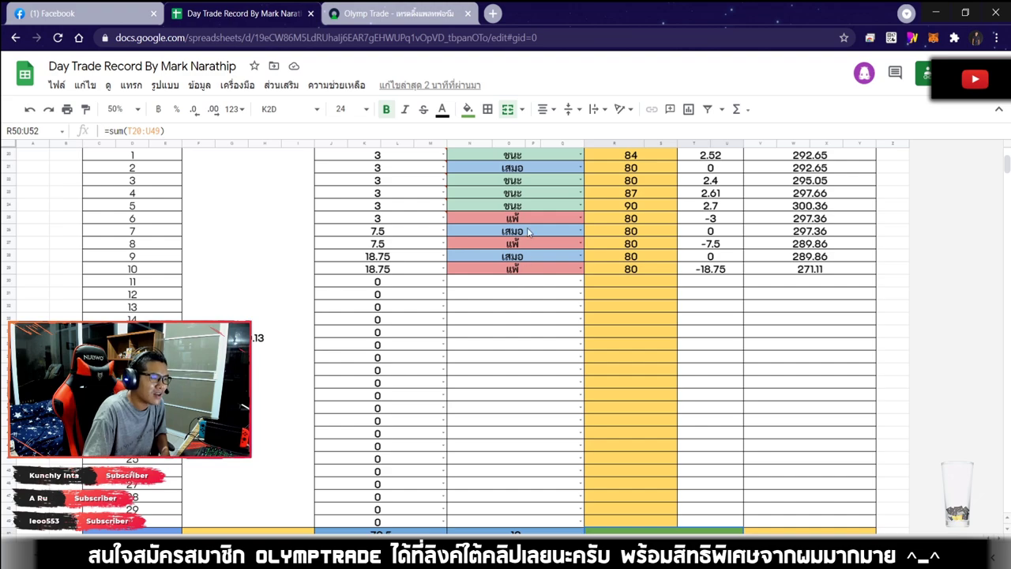
scroll(589, 246, "down", 5)
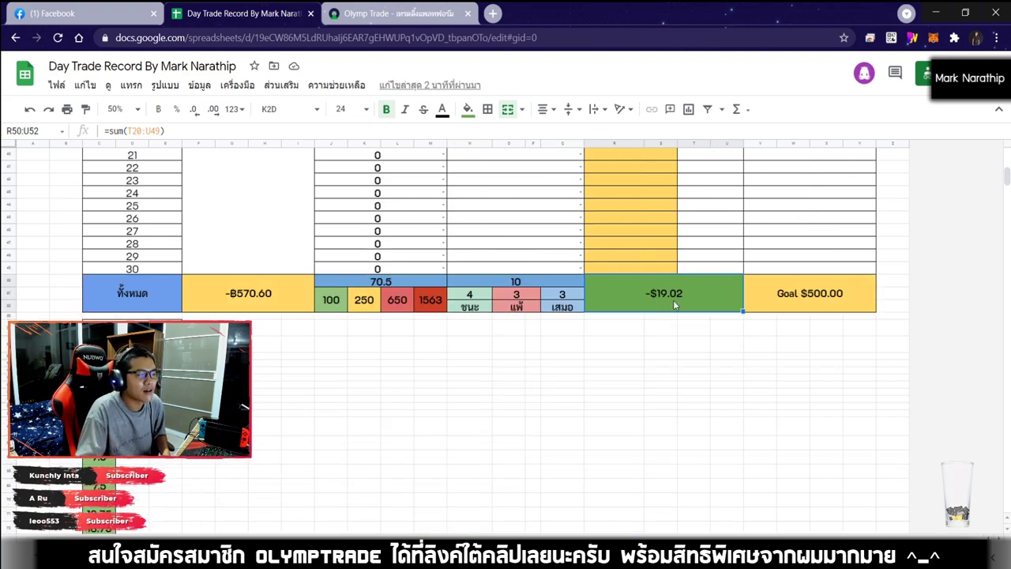
scroll(656, 237, "down", 2)
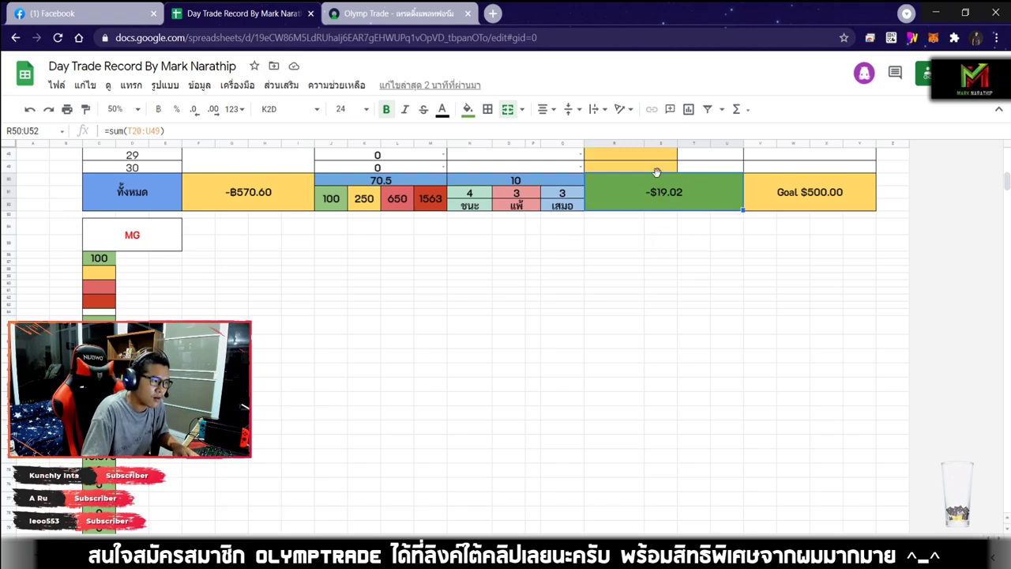
scroll(691, 260, "up", 3)
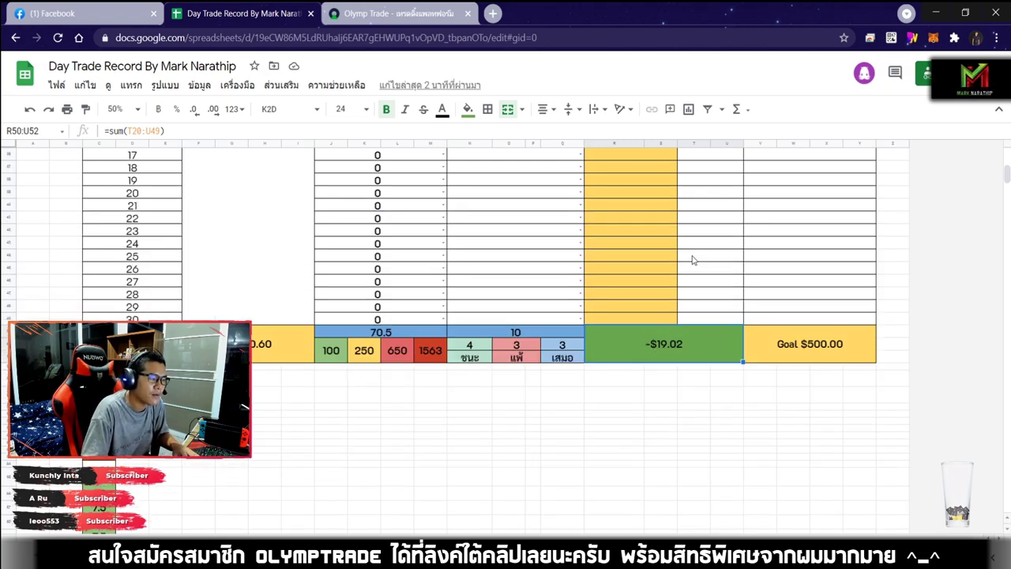
scroll(695, 276, "down", 2)
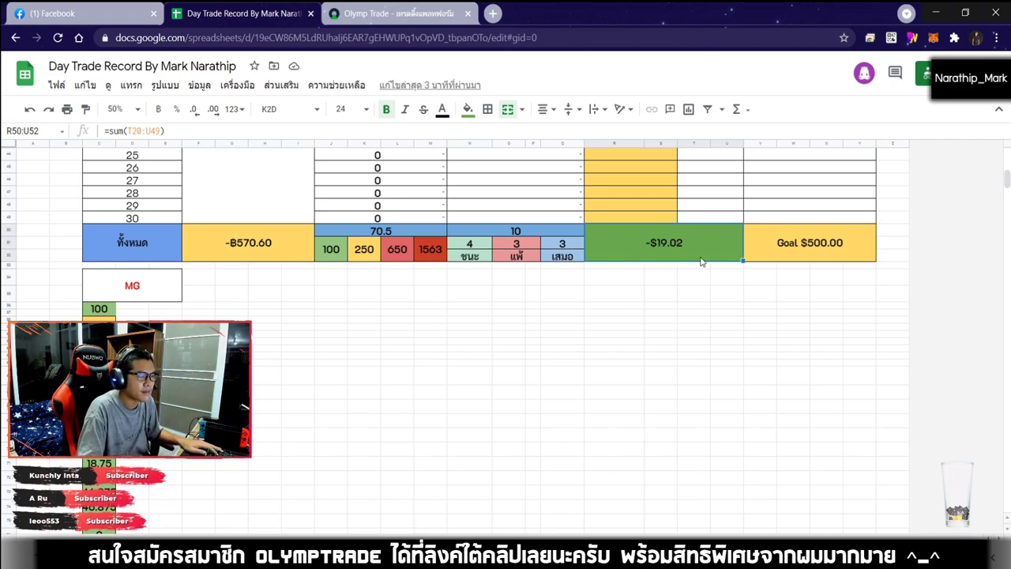
scroll(650, 299, "up", 4)
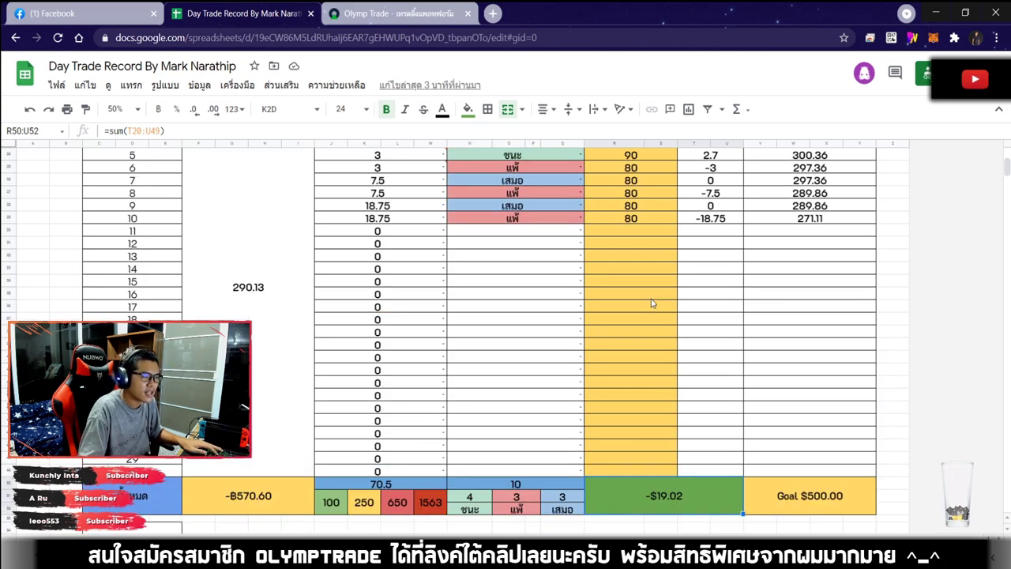
scroll(652, 302, "up", 3)
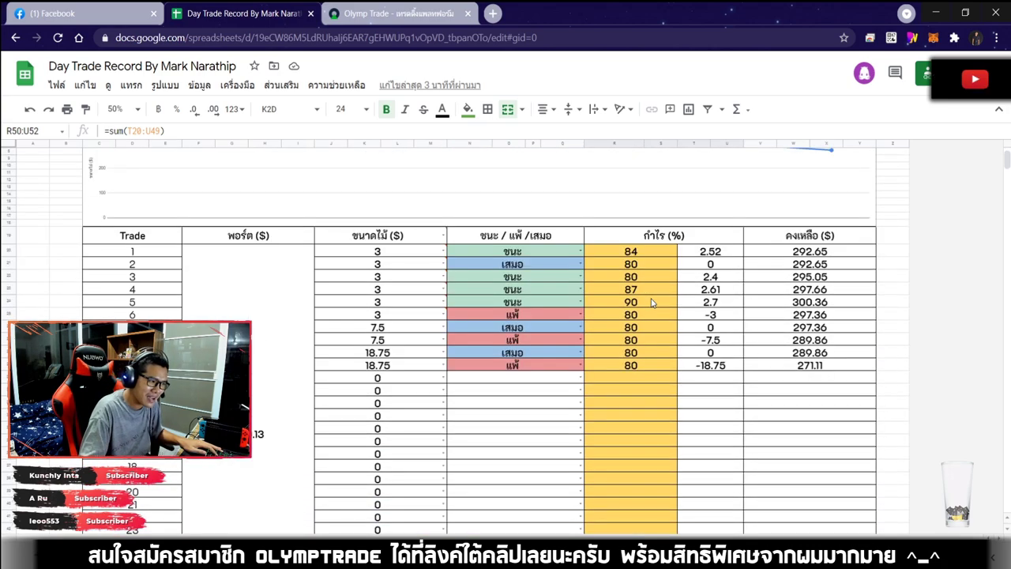
scroll(653, 302, "down", 5)
scroll(671, 349, "up", 5)
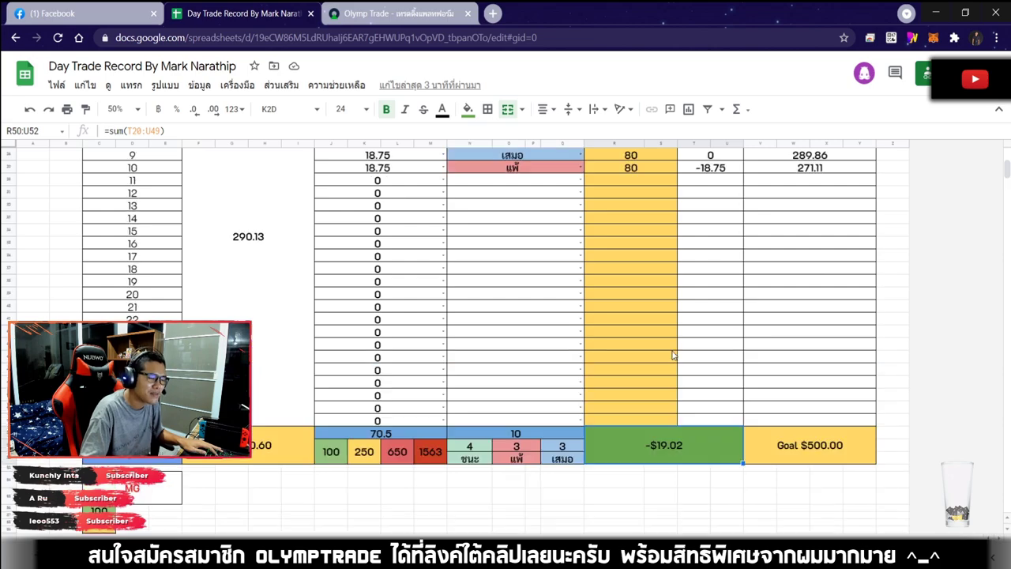
Glance at the Olymp Trade chart, then return to the Day Trade Record spreadsheet and recheck the overall profit total
left_click(387, 427)
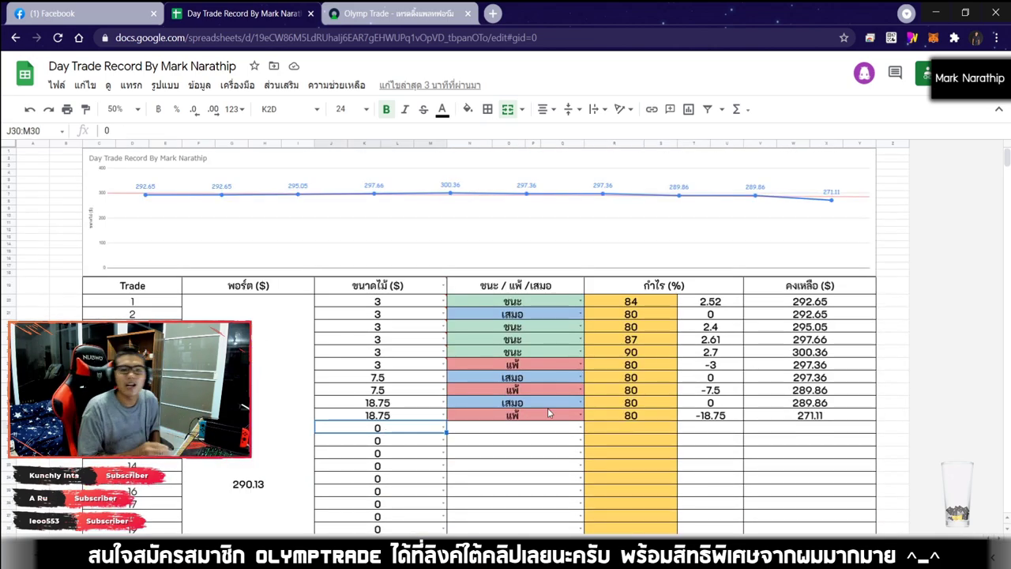
left_click(383, 12)
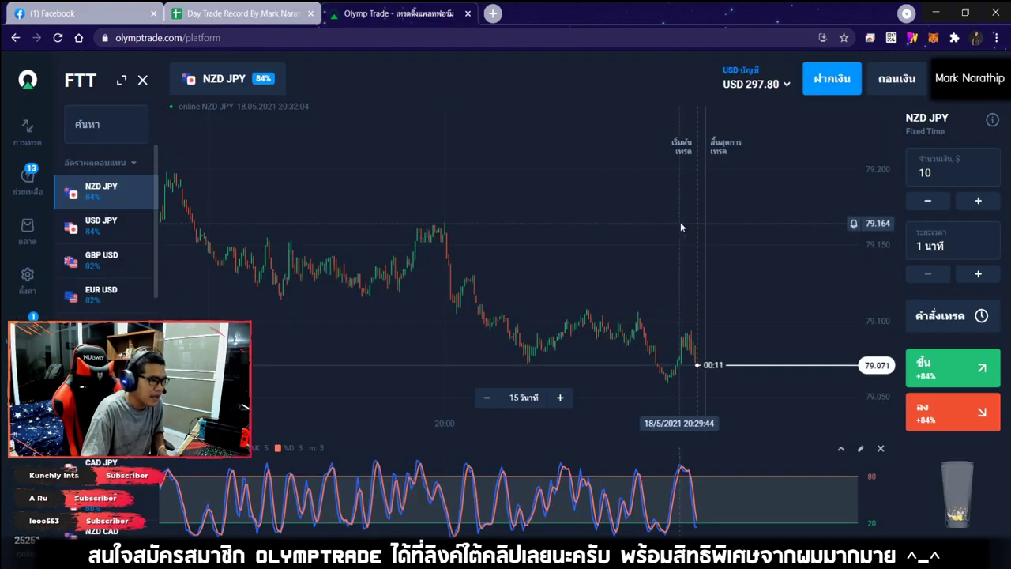
left_click(261, 13)
scroll(636, 277, "down", 5)
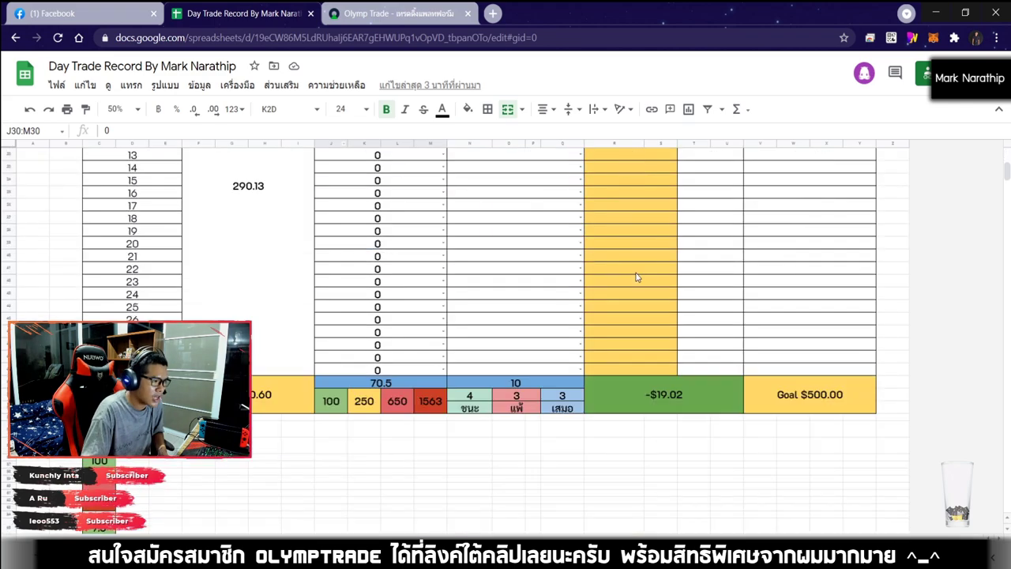
left_click(640, 276)
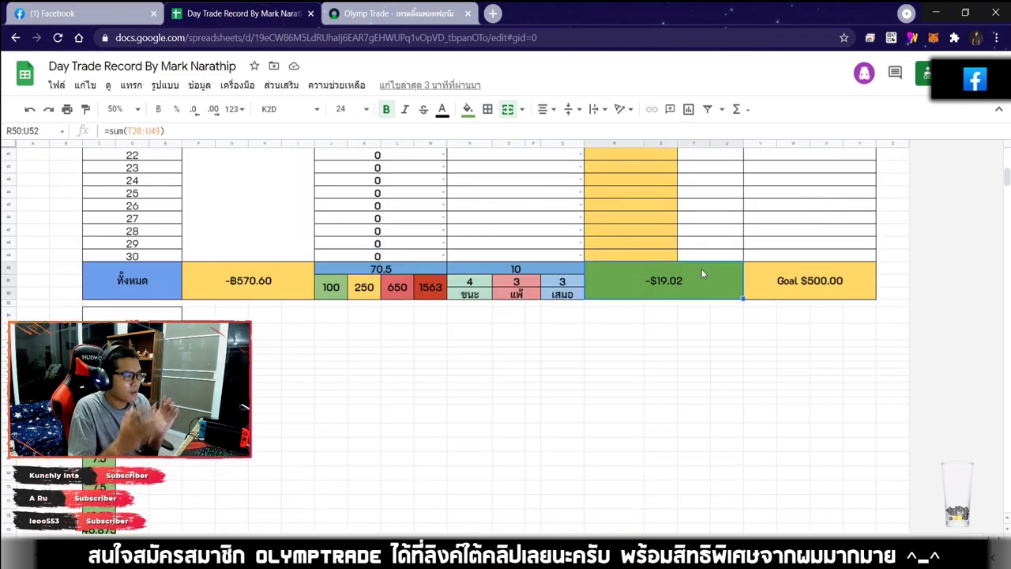
scroll(702, 268, "up", 4)
left_click(536, 271)
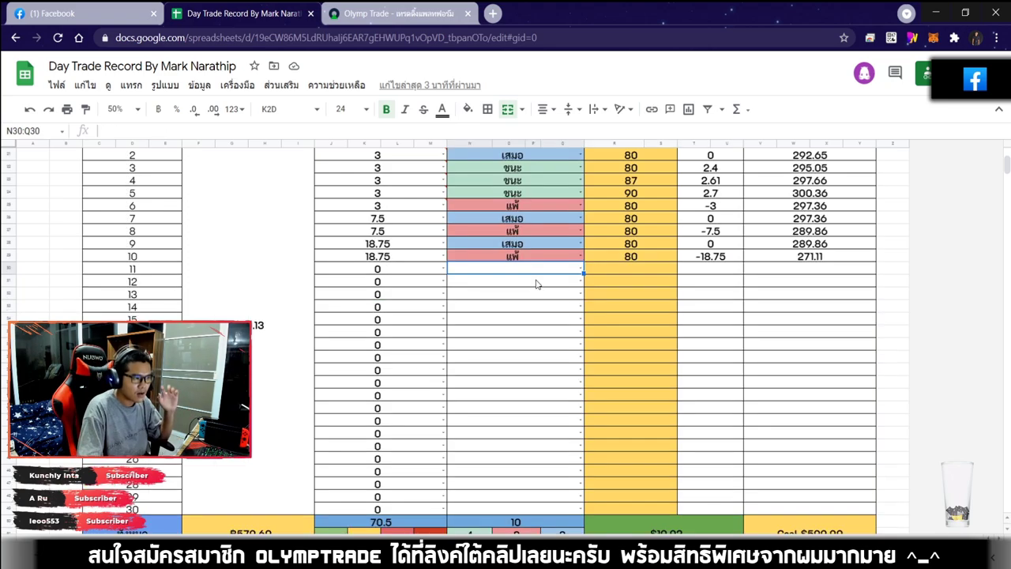
scroll(535, 284, "up", 3)
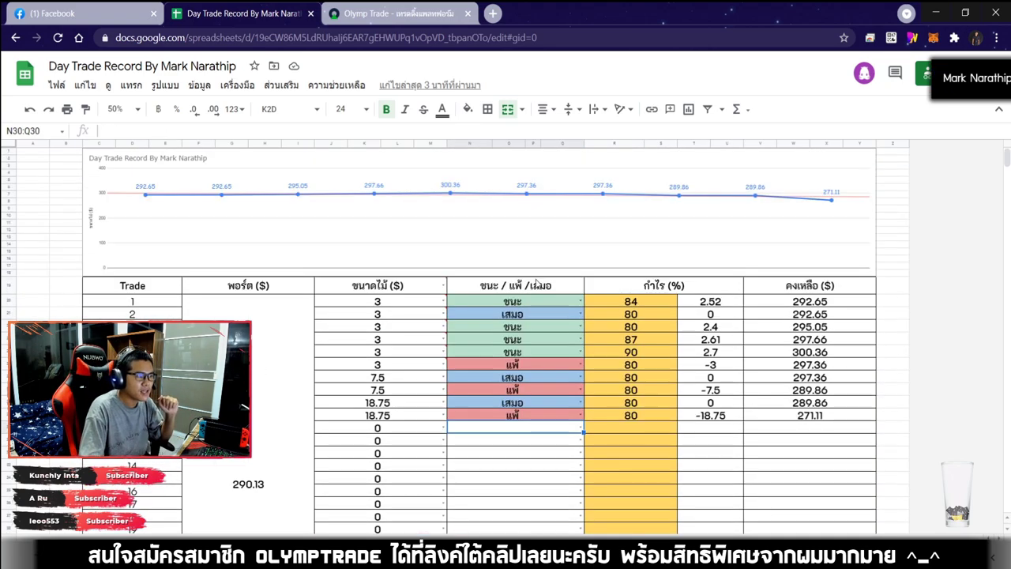
Switch to Olymp Trade and look through the NZD JPY, USD JPY, GBP USD and EUR USD charts
left_click(403, 15)
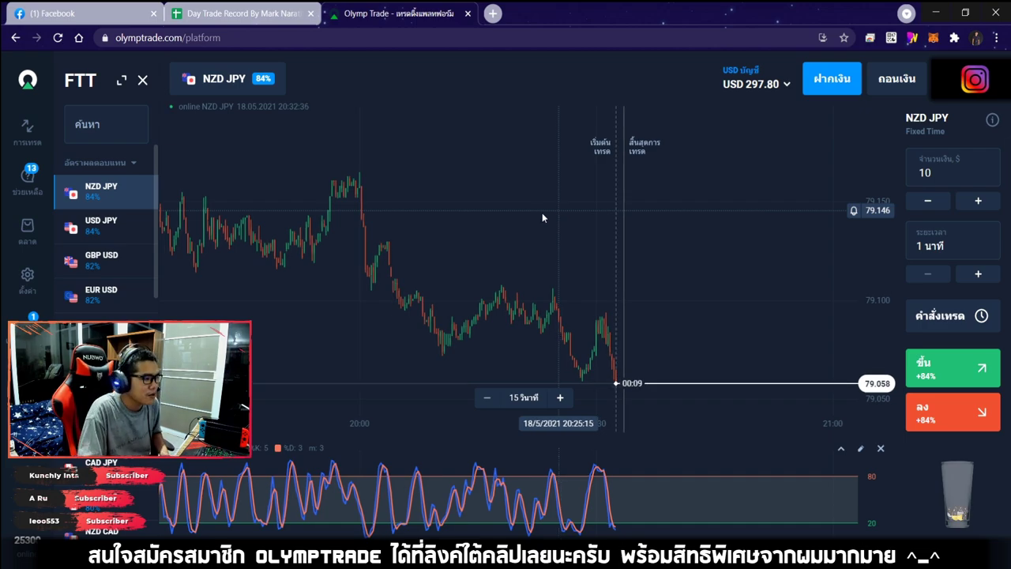
left_click_drag(542, 212, 655, 209)
left_click(115, 222)
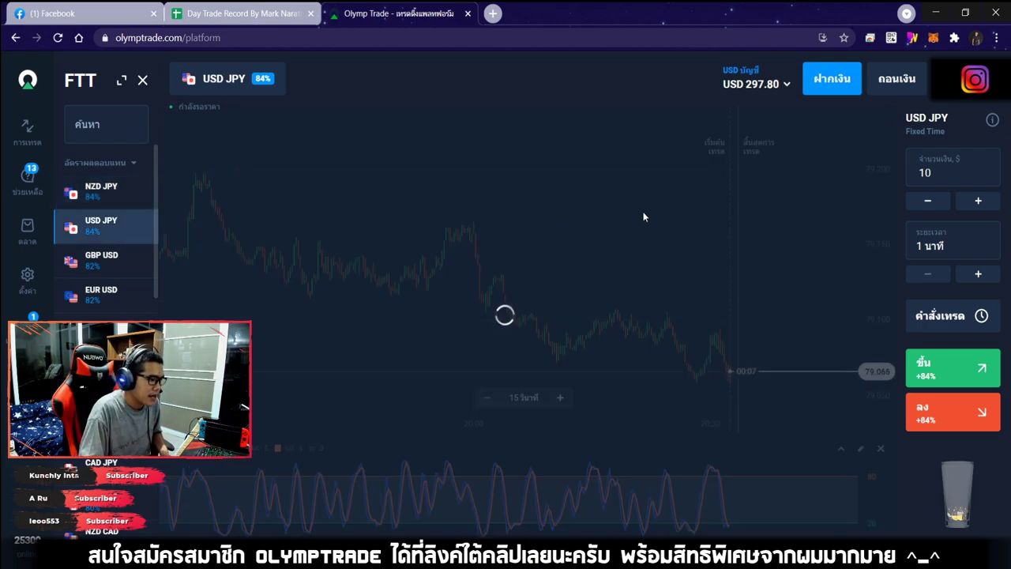
left_click(101, 258)
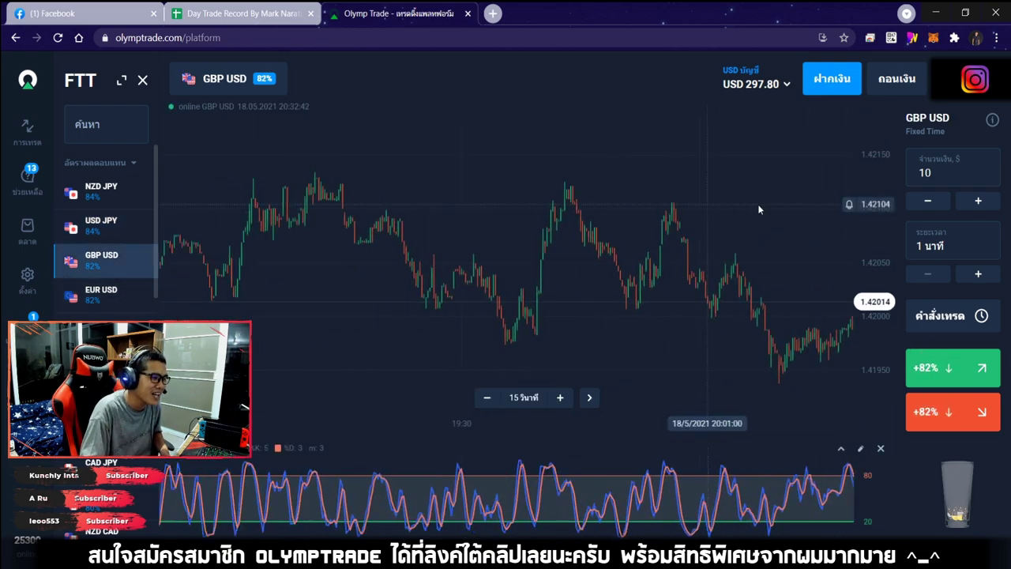
left_click(101, 293)
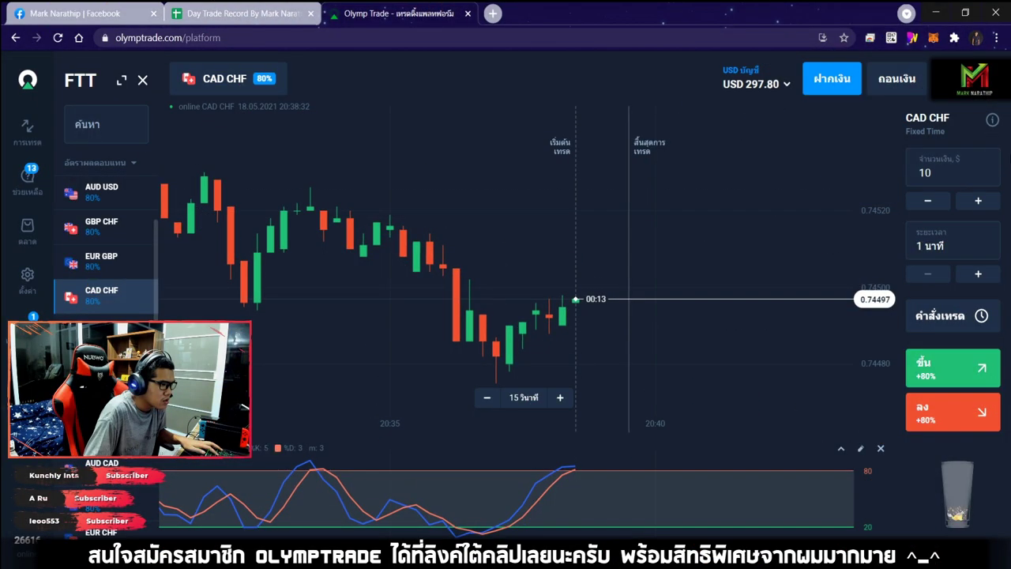
Set the trade amount for CAD CHF to $50
left_click(934, 168)
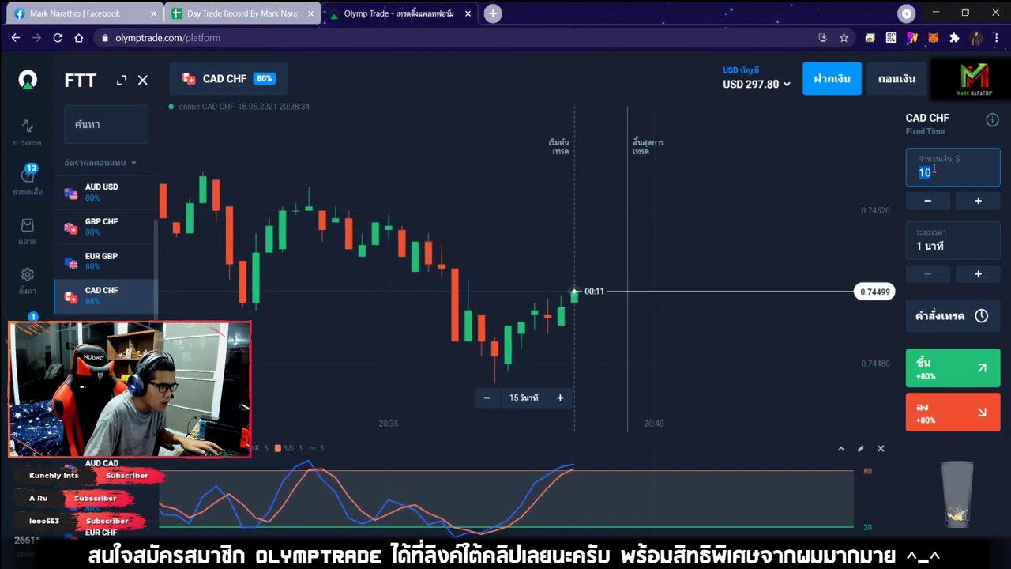
type("50")
left_click(710, 171)
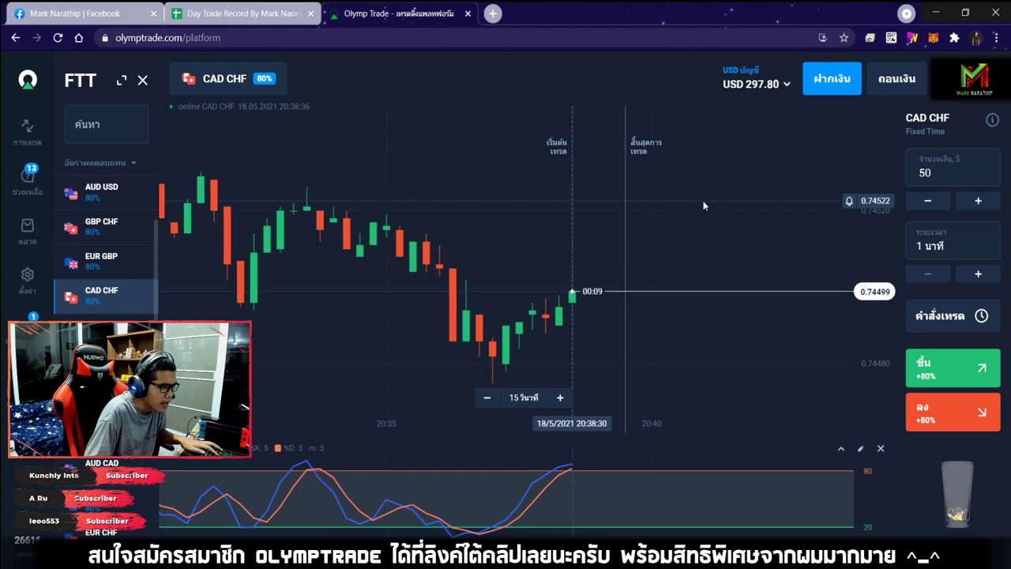
Examine the longer CAD CHF price history and try marking the expected move from the current price
scroll(699, 189, "down", 10)
mouse_move(689, 205)
left_mouse_down()
mouse_move(817, 209)
mouse_move(695, 209)
left_mouse_up()
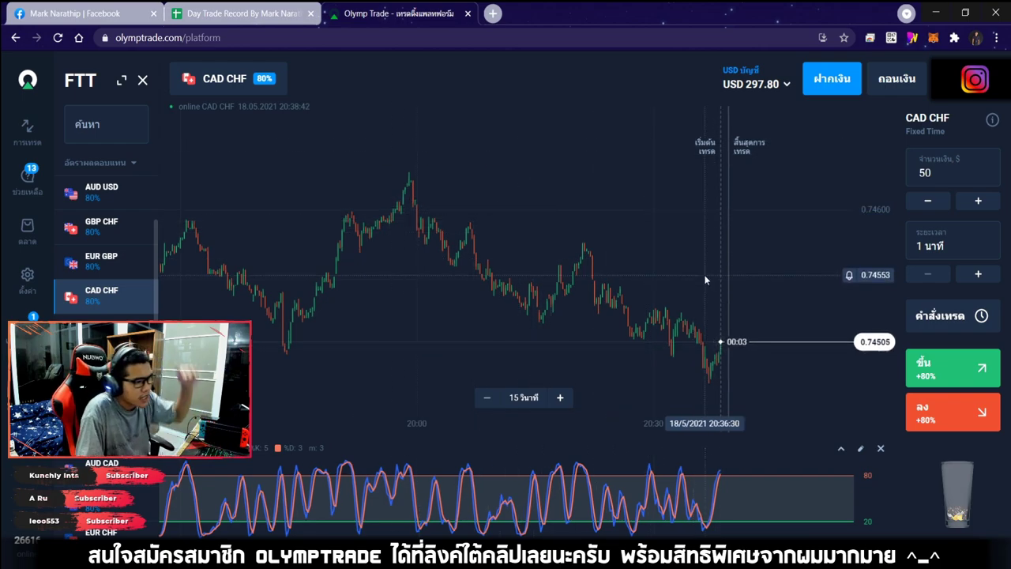
scroll(727, 250, "up", 3)
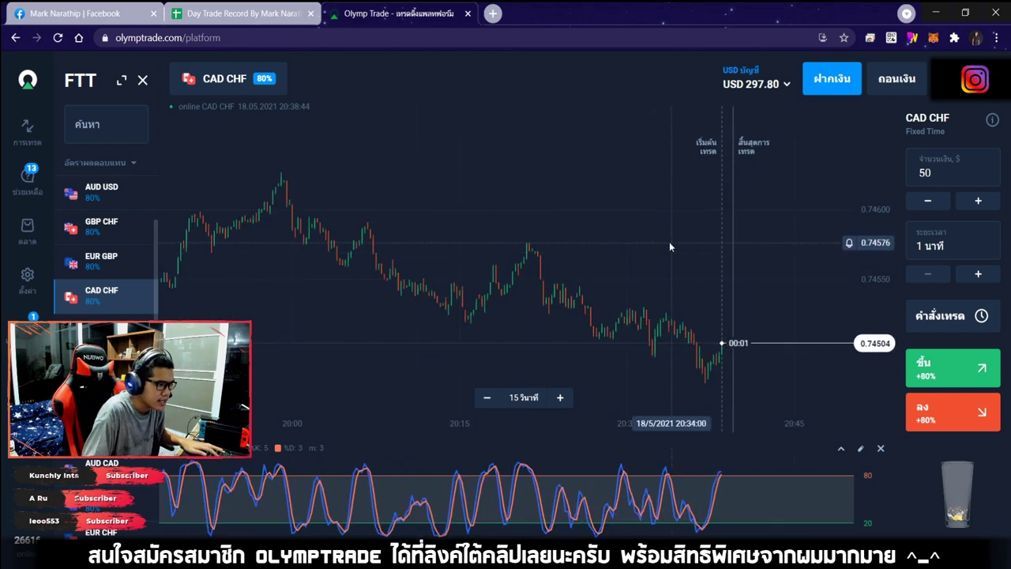
left_click_drag(663, 243, 689, 244)
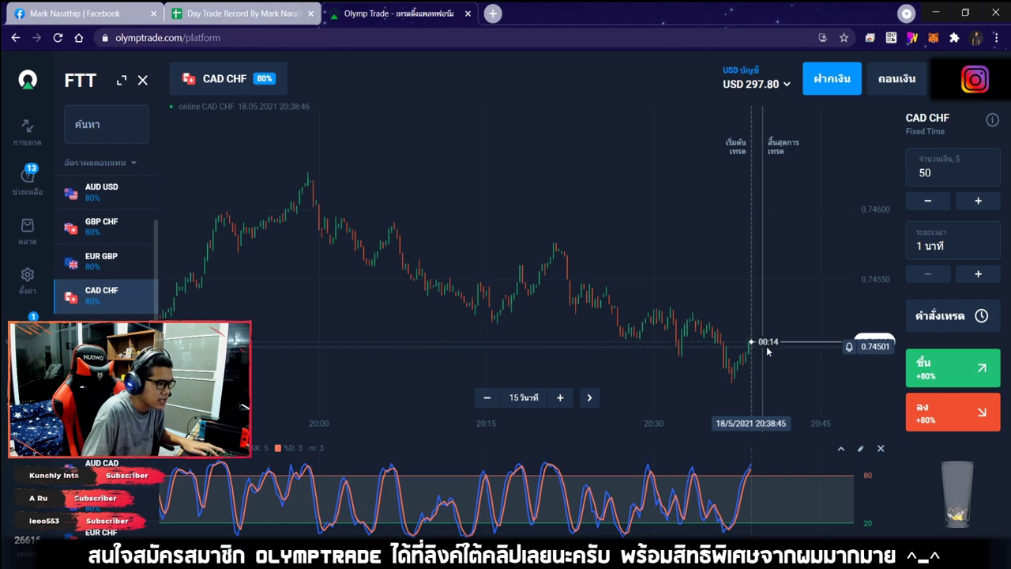
left_click(644, 82)
mouse_move(760, 342)
left_mouse_down()
mouse_move(812, 414)
mouse_move(818, 382)
left_mouse_up()
left_click(720, 112)
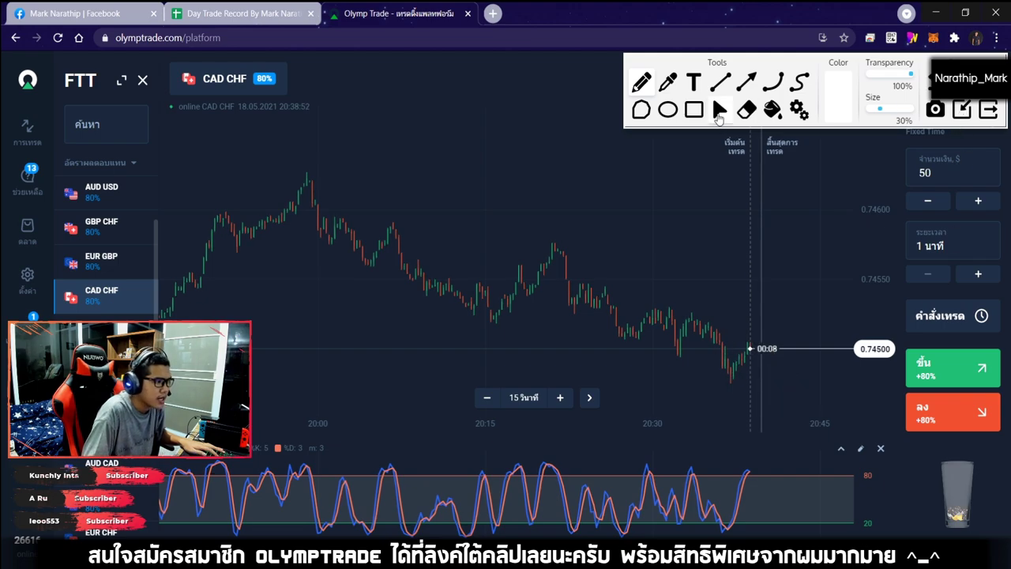
Compare the wider trend with the latest CAD CHF candles and place a $50 one-minute down trade
scroll(761, 332, "up", 2)
scroll(665, 280, "down", 1)
scroll(668, 275, "down", 3)
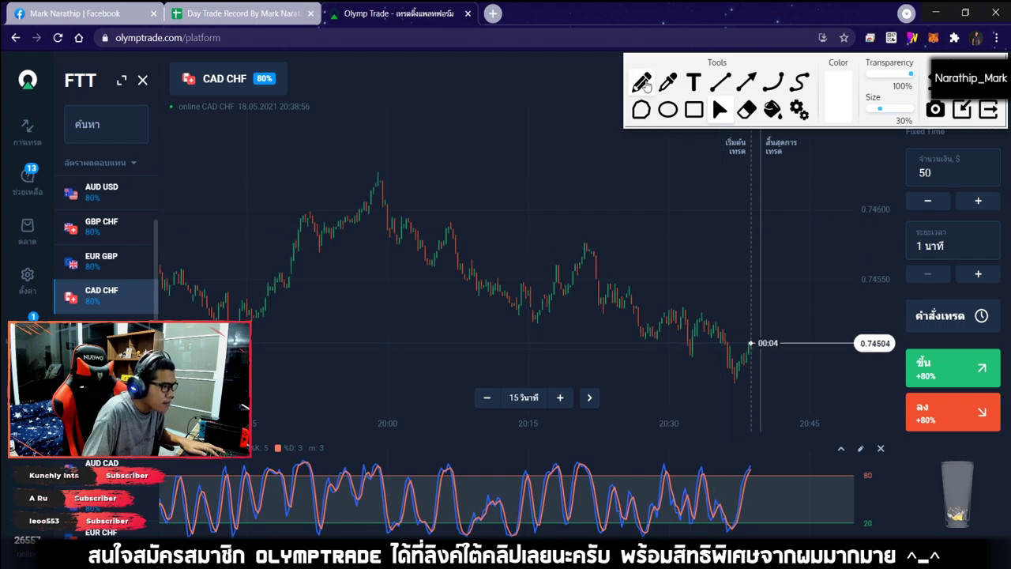
scroll(706, 262, "up", 3)
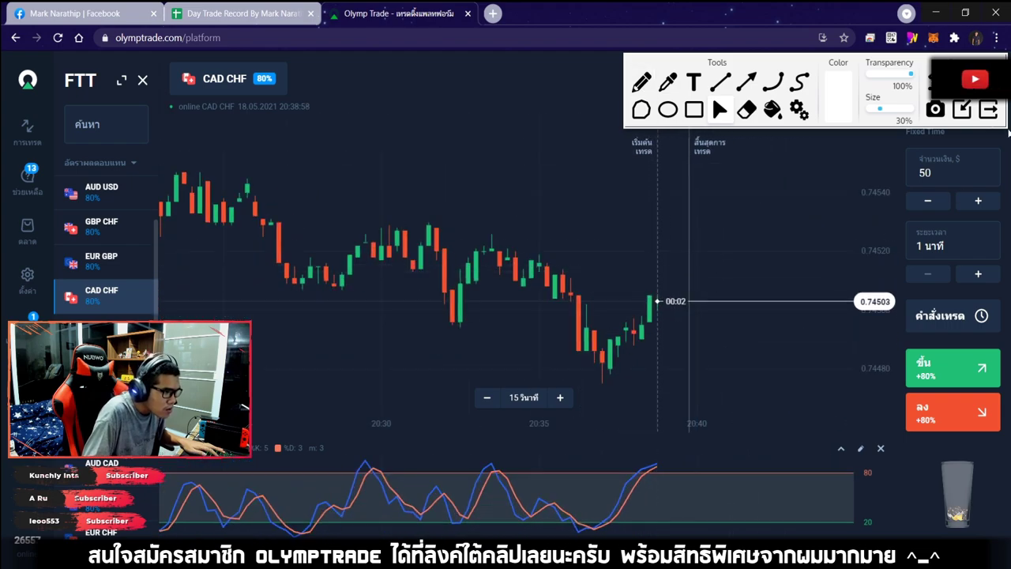
scroll(663, 286, "up", 3)
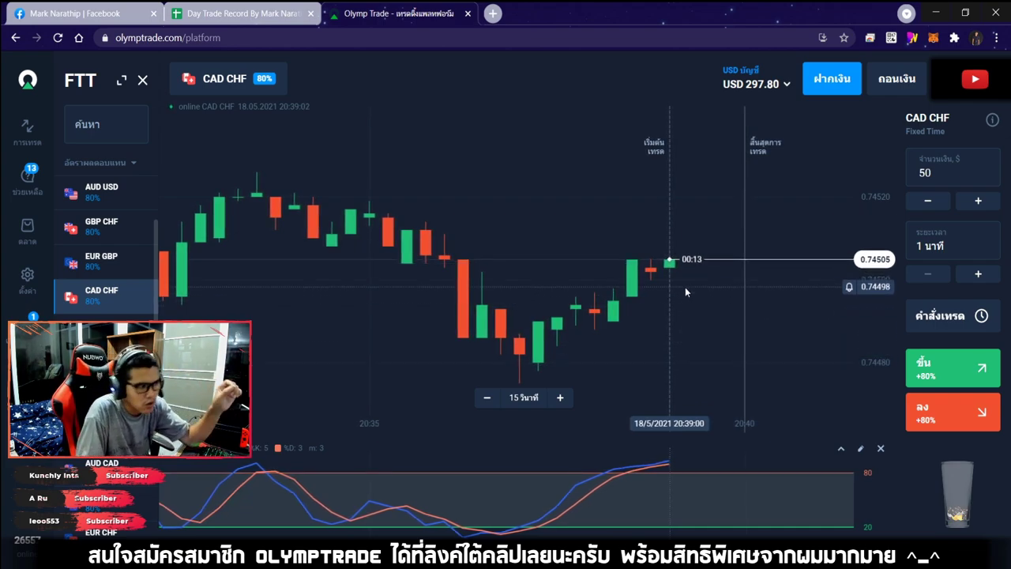
scroll(683, 288, "up", 2)
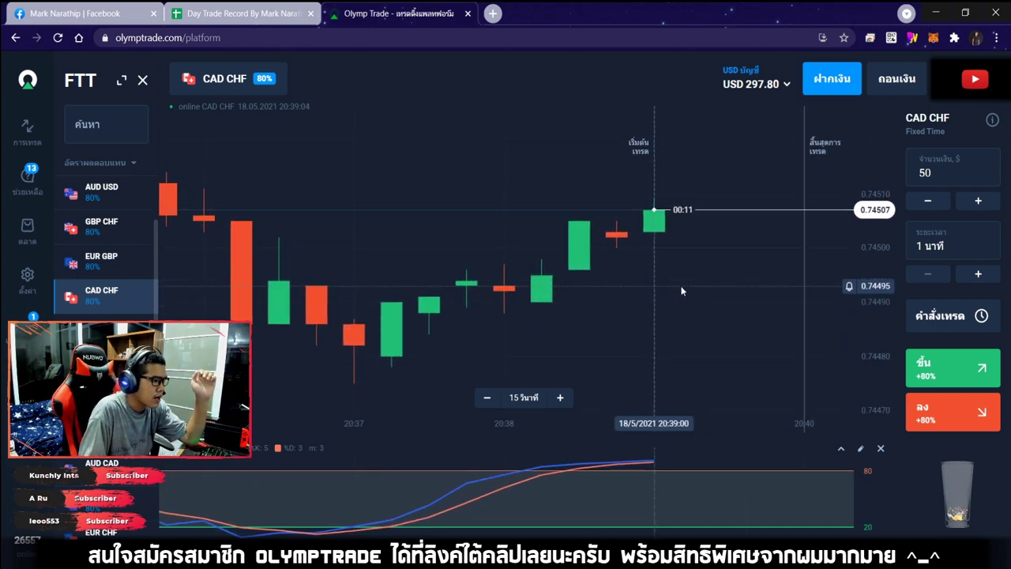
left_click_drag(681, 290, 630, 287)
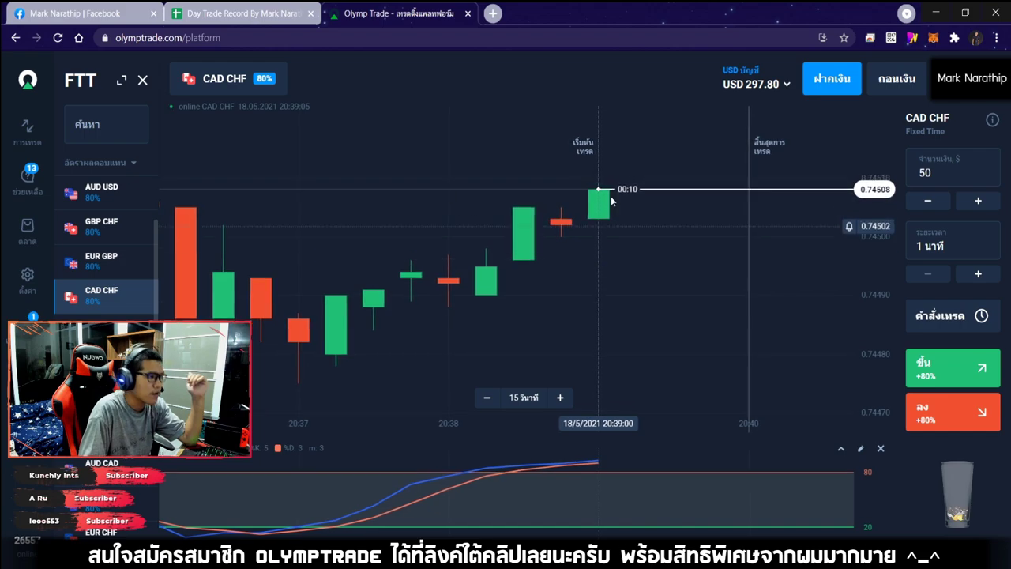
scroll(736, 312, "up", 2)
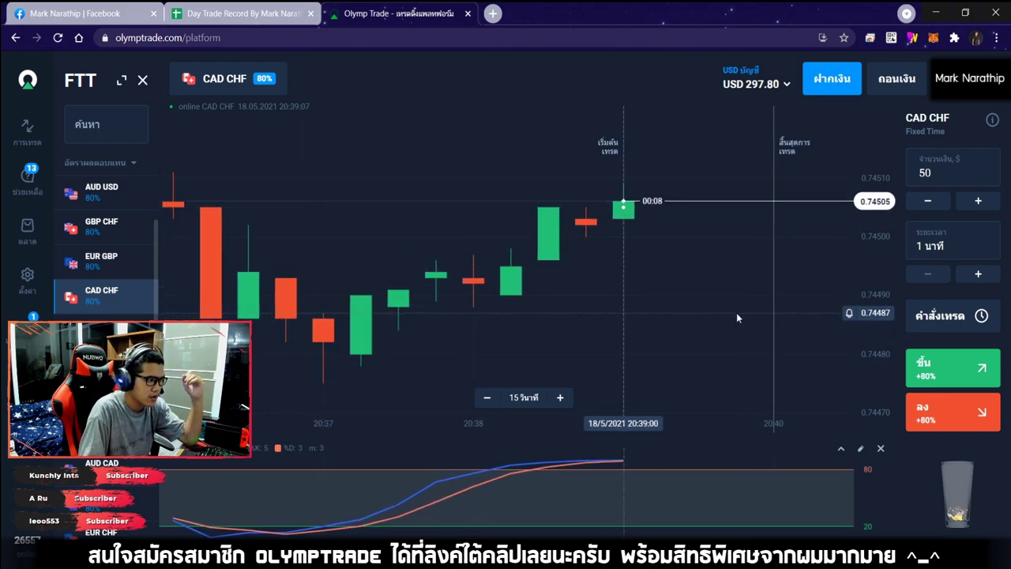
left_click(939, 414)
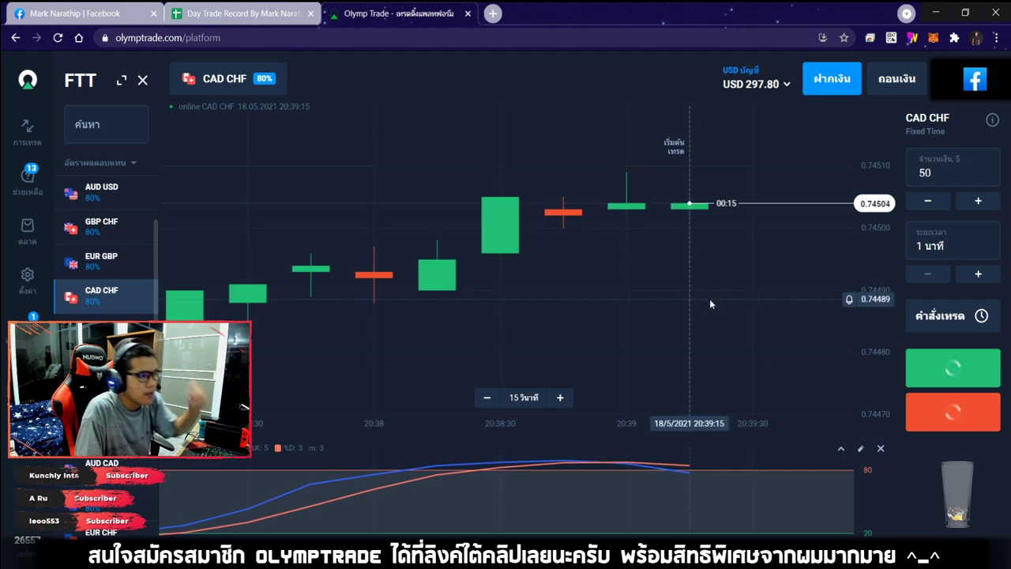
Draw a long downward arrow over the overall CAD CHF decline, and clear the drawing
scroll(697, 299, "down", 5)
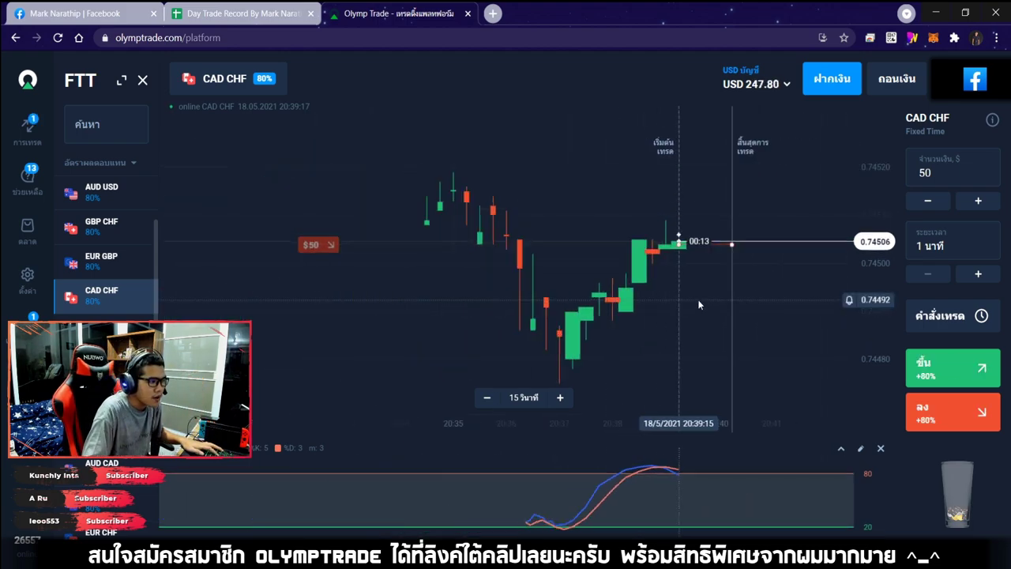
scroll(715, 327, "down", 5)
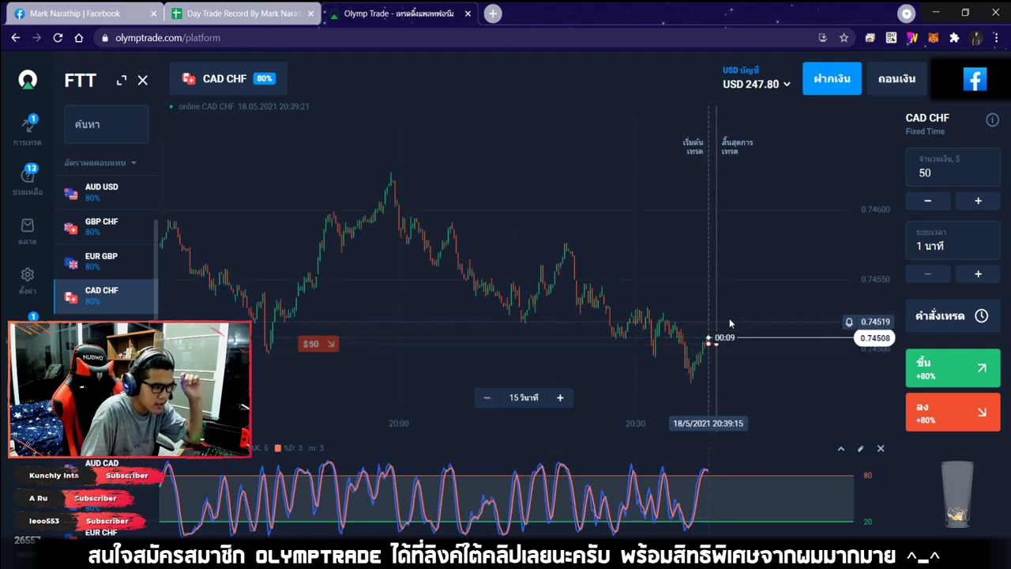
left_click_drag(723, 293, 735, 288)
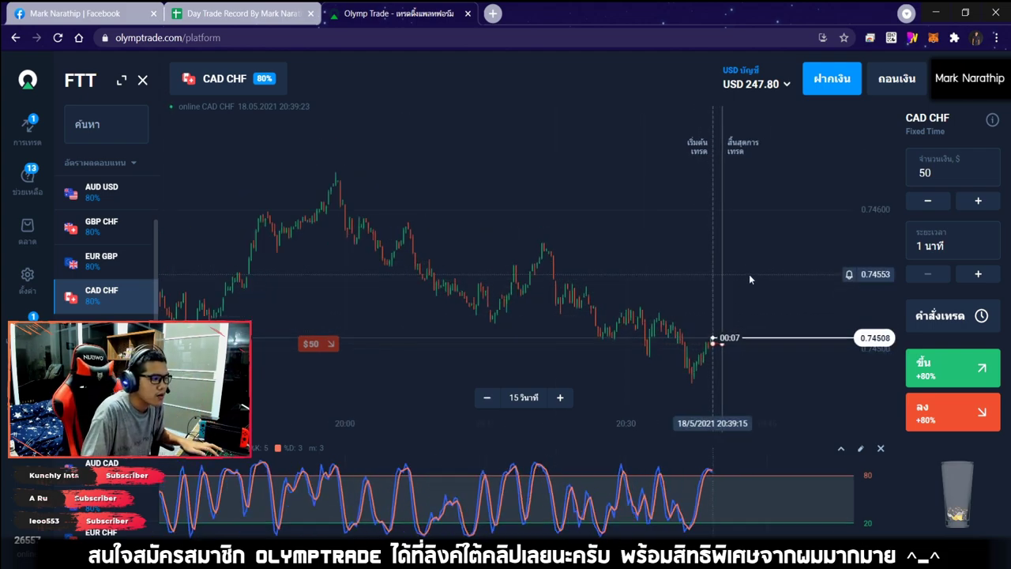
scroll(706, 266, "up", 4)
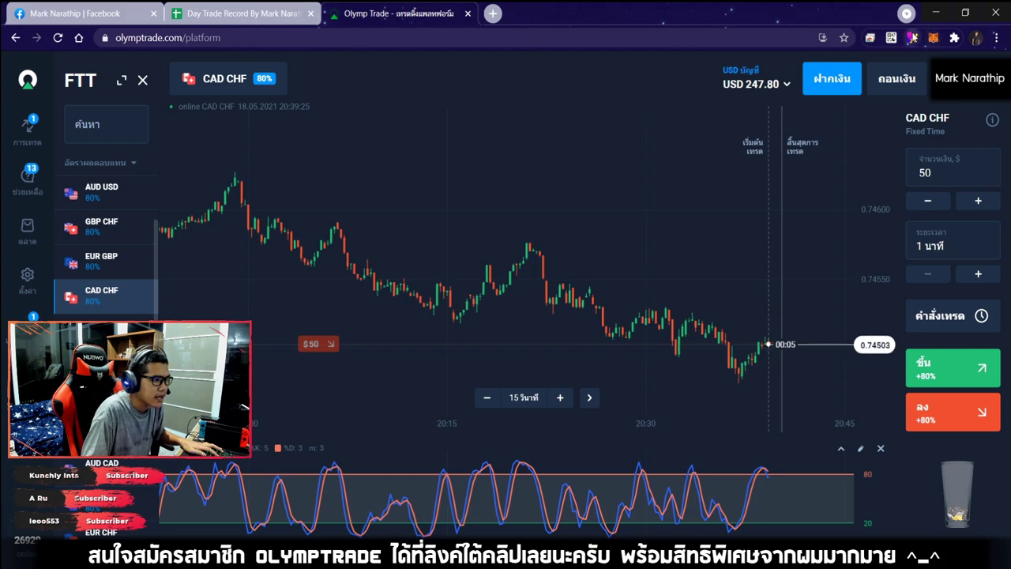
left_click(912, 38)
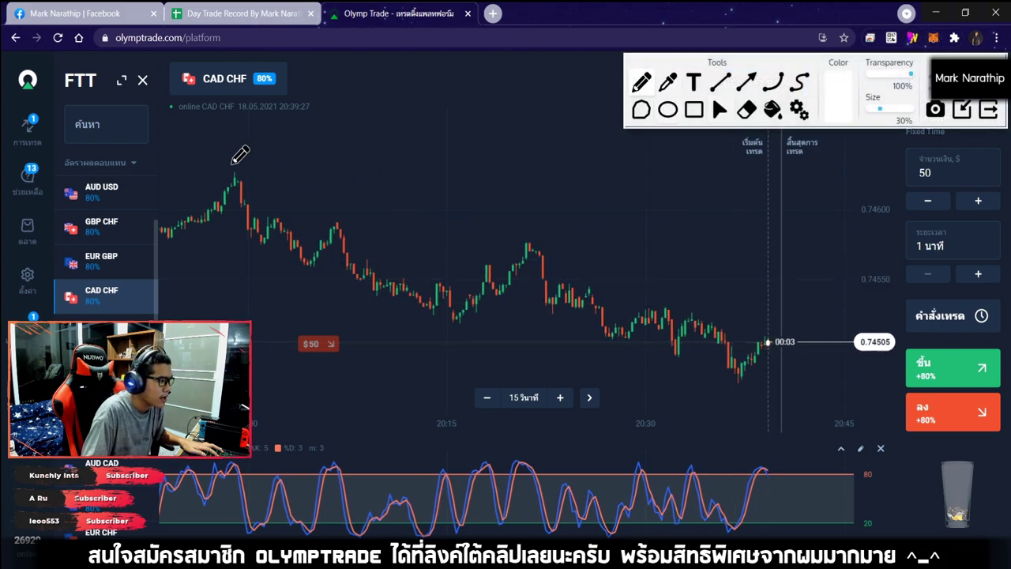
mouse_move(227, 146)
left_mouse_down()
mouse_move(711, 283)
mouse_move(787, 327)
left_mouse_up()
mouse_move(759, 254)
left_mouse_down()
mouse_move(792, 330)
mouse_move(678, 304)
left_mouse_up()
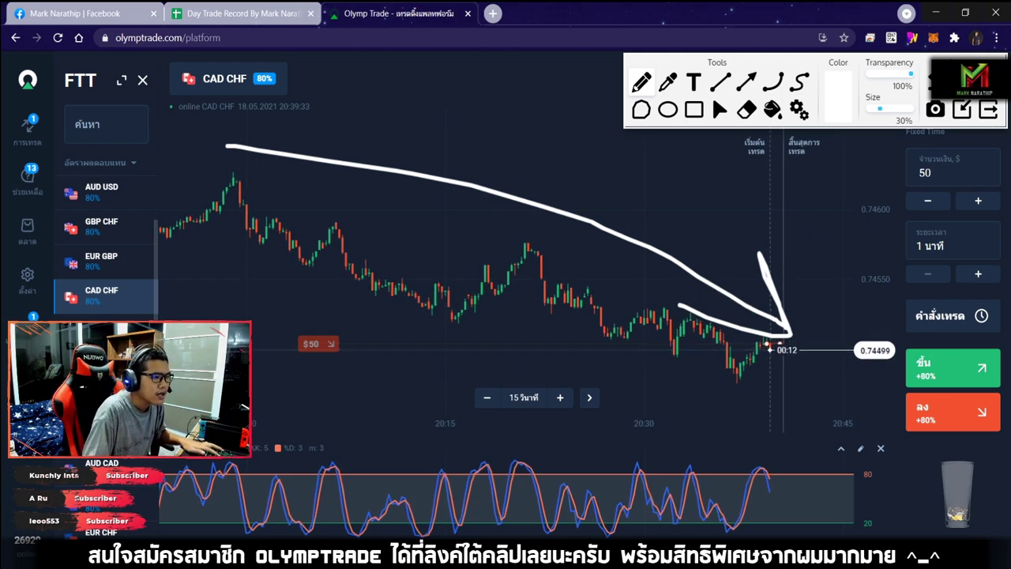
left_click(986, 83)
left_click(719, 110)
Draw an upward arrow along the recent CAD CHF rebound and two downward arrows for the expected fall
scroll(699, 278, "up", 5)
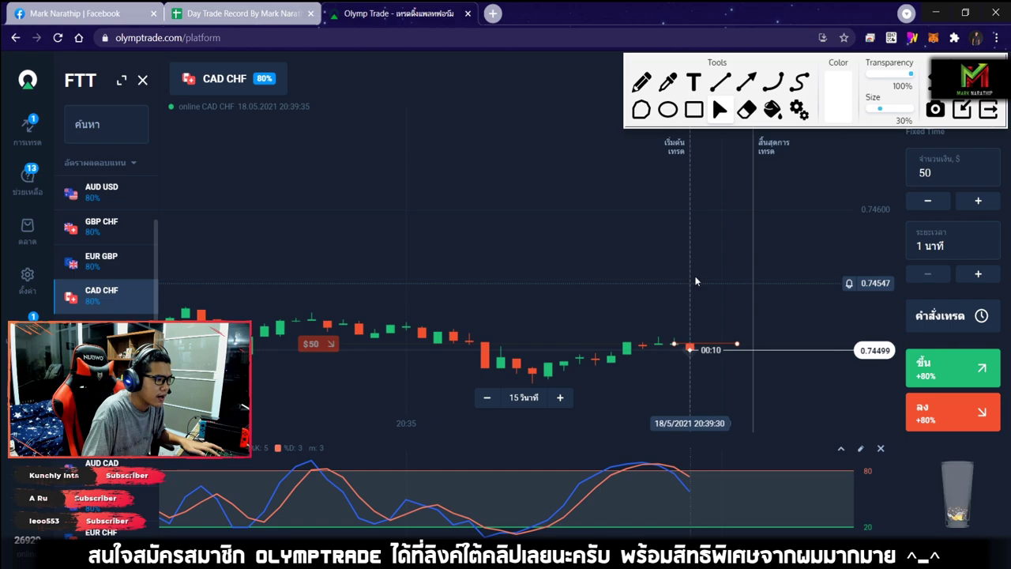
left_click(642, 82)
mouse_move(734, 271)
left_mouse_down()
mouse_move(881, 467)
mouse_move(874, 381)
left_mouse_up()
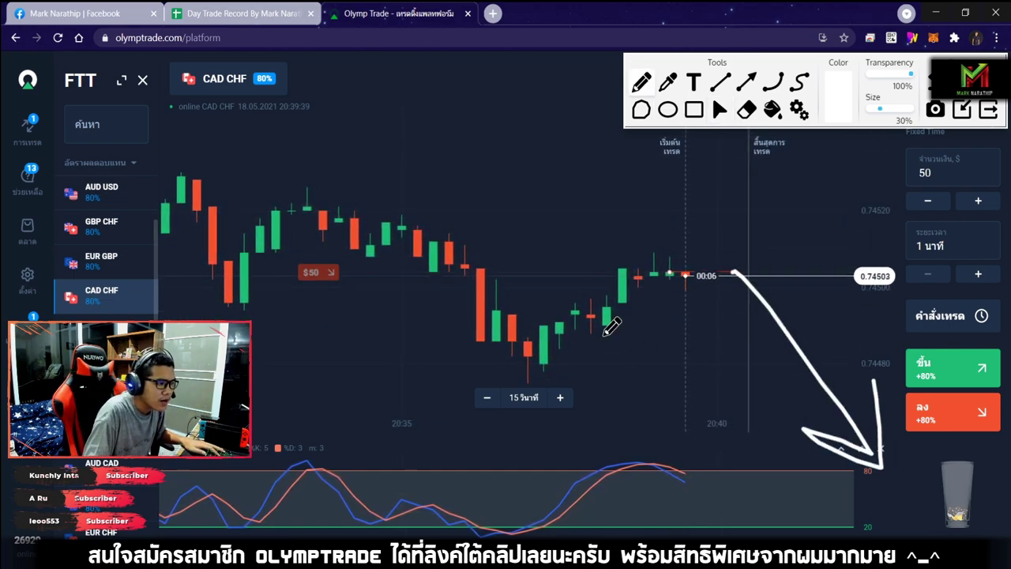
left_click_drag(525, 371, 577, 331)
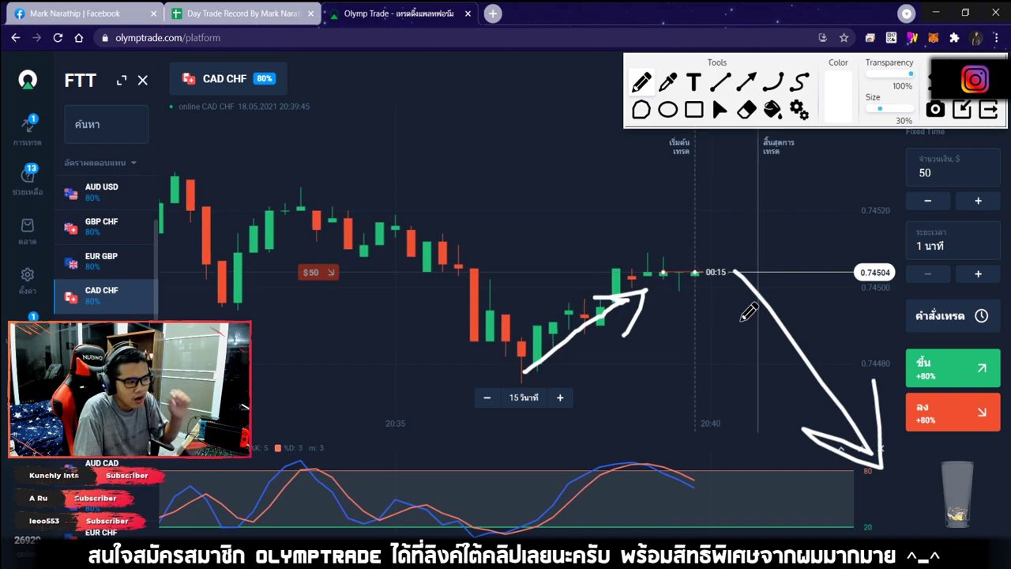
mouse_move(693, 295)
left_mouse_down()
mouse_move(726, 420)
mouse_move(756, 406)
left_mouse_up()
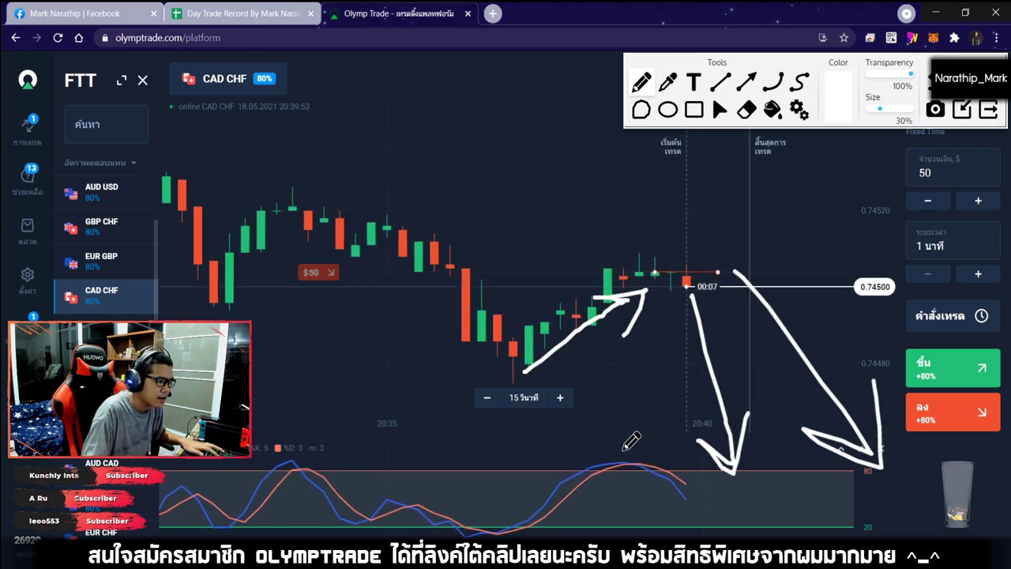
Circle the oscillator's crossover near the 80 line, add another downward arrow beside the price, and leave the annotation tool
mouse_move(632, 448)
left_mouse_down()
mouse_move(646, 479)
mouse_move(630, 447)
left_mouse_up()
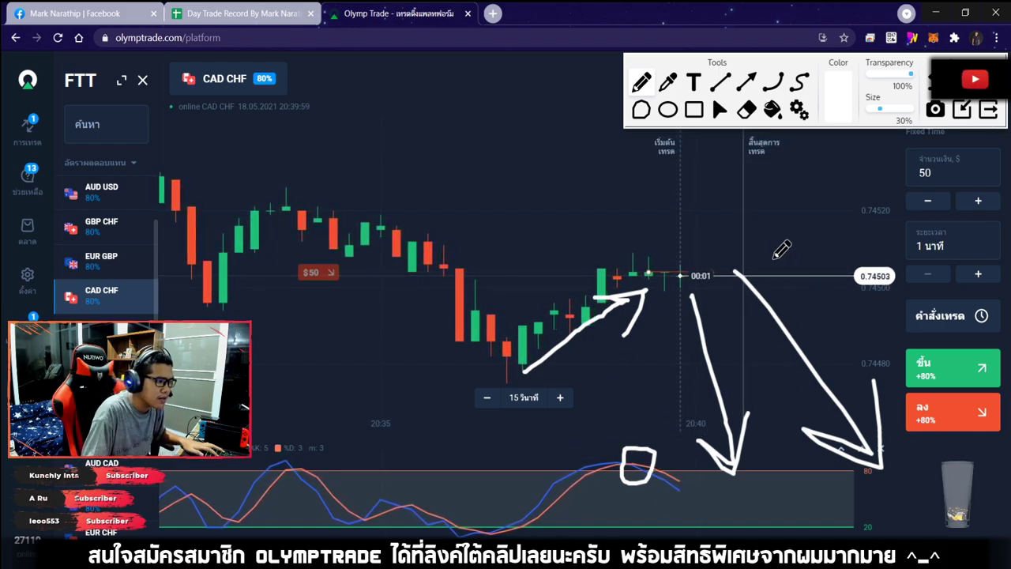
mouse_move(757, 238)
left_mouse_down()
mouse_move(948, 387)
mouse_move(818, 371)
left_mouse_up()
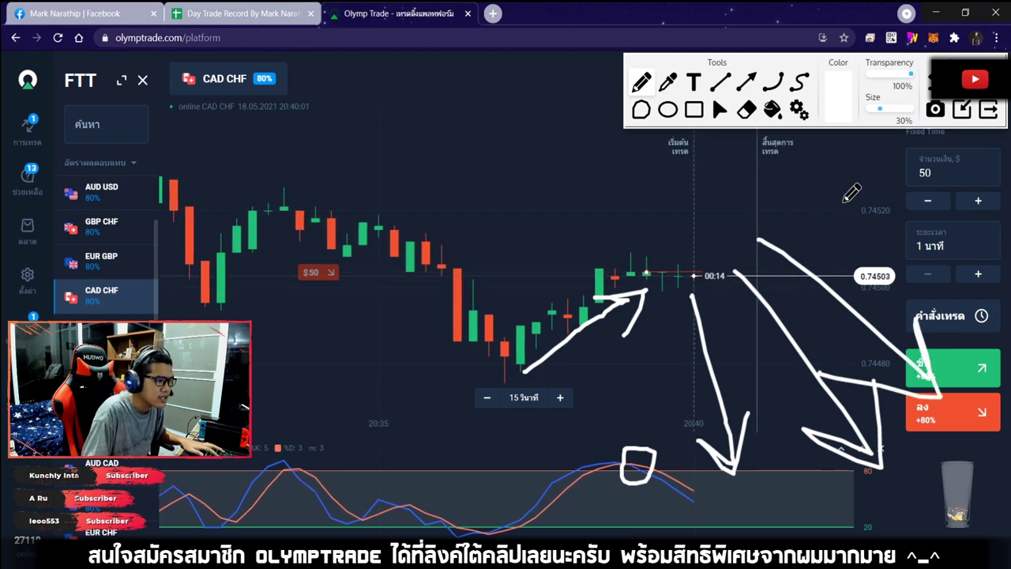
left_click(988, 109)
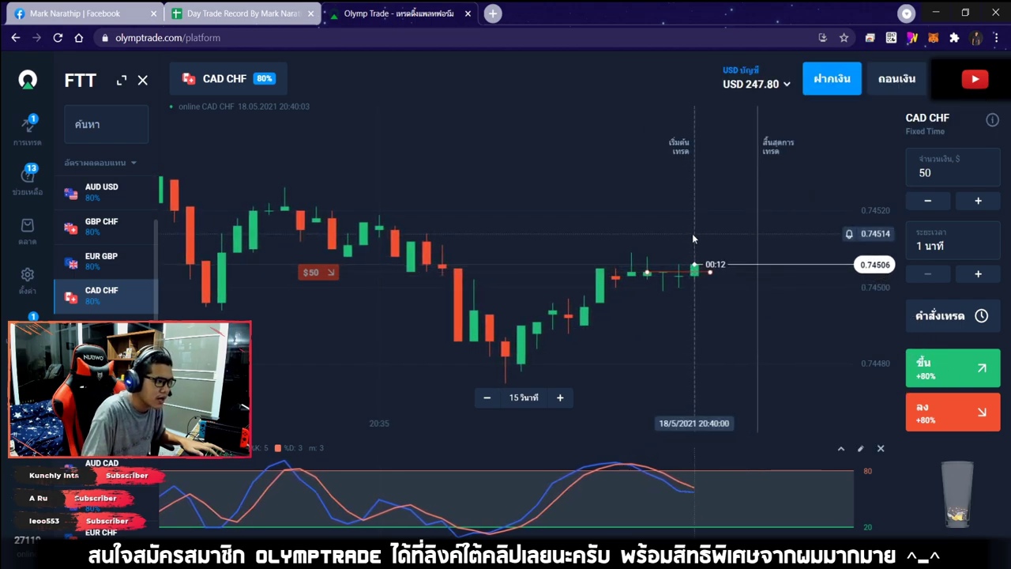
Follow the latest CAD CHF candles until the $50 down trade closes, and check the account balance
scroll(703, 269, "up", 2)
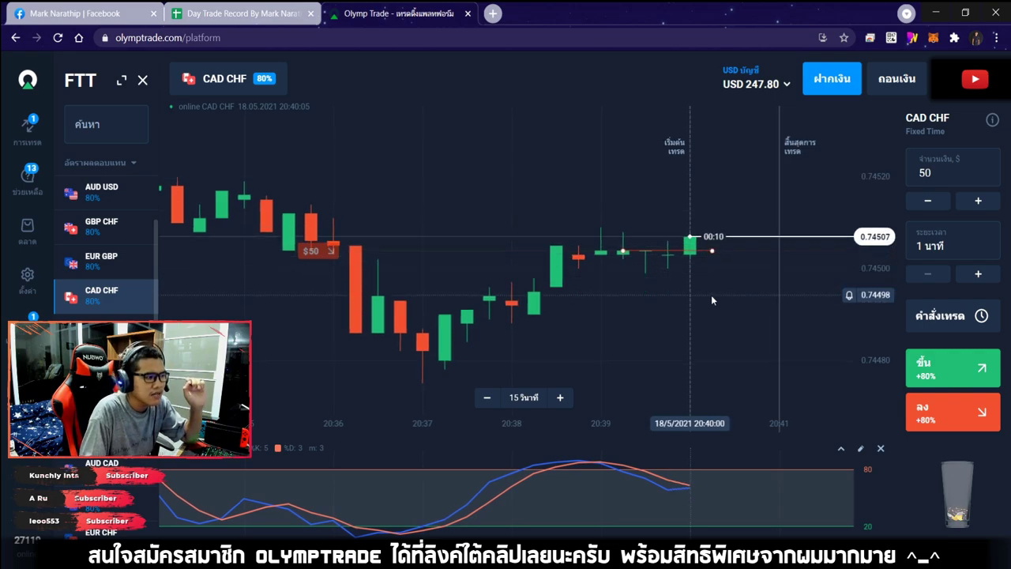
scroll(703, 299, "up", 1)
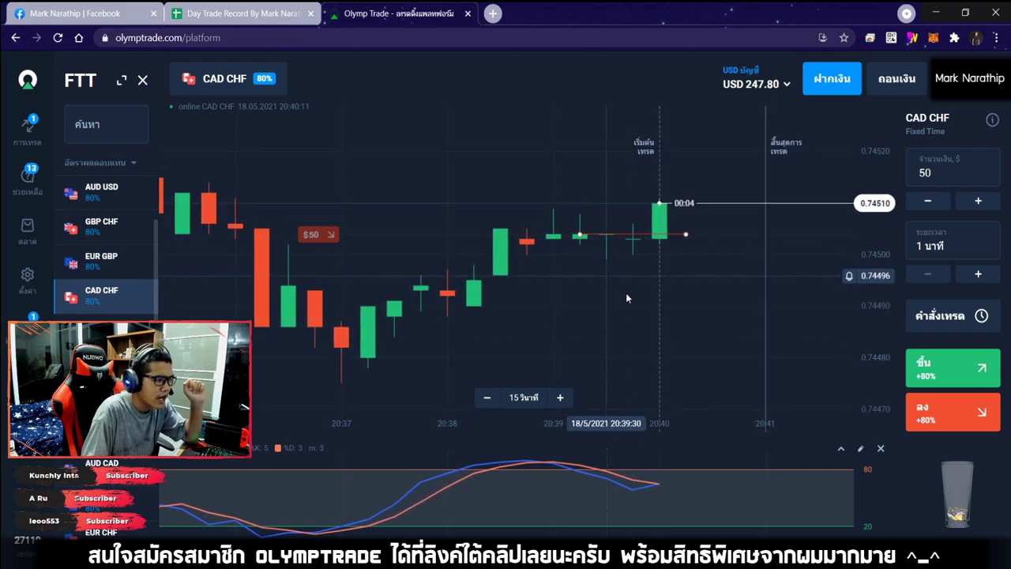
scroll(672, 297, "up", 1)
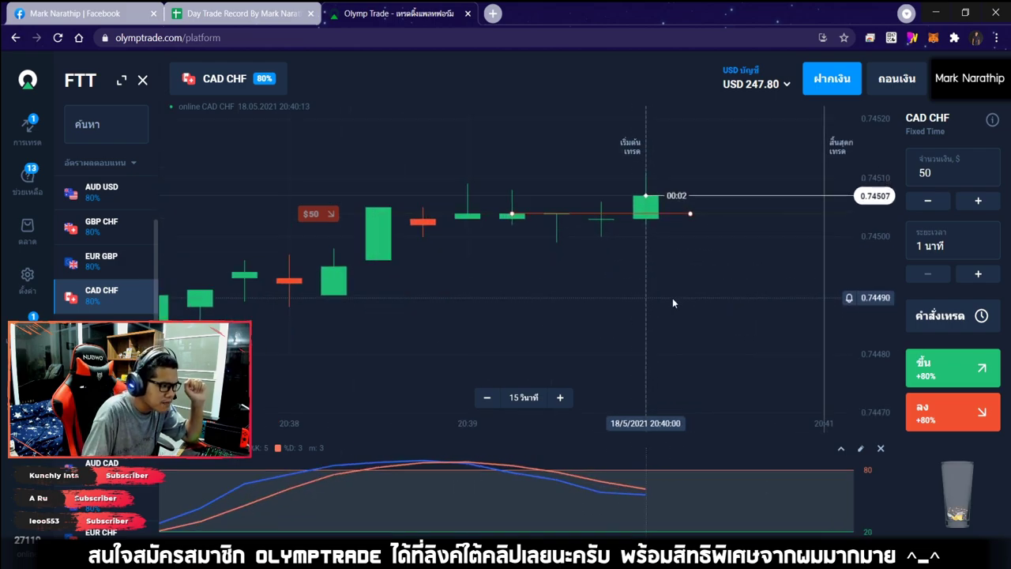
scroll(672, 302, "up", 1)
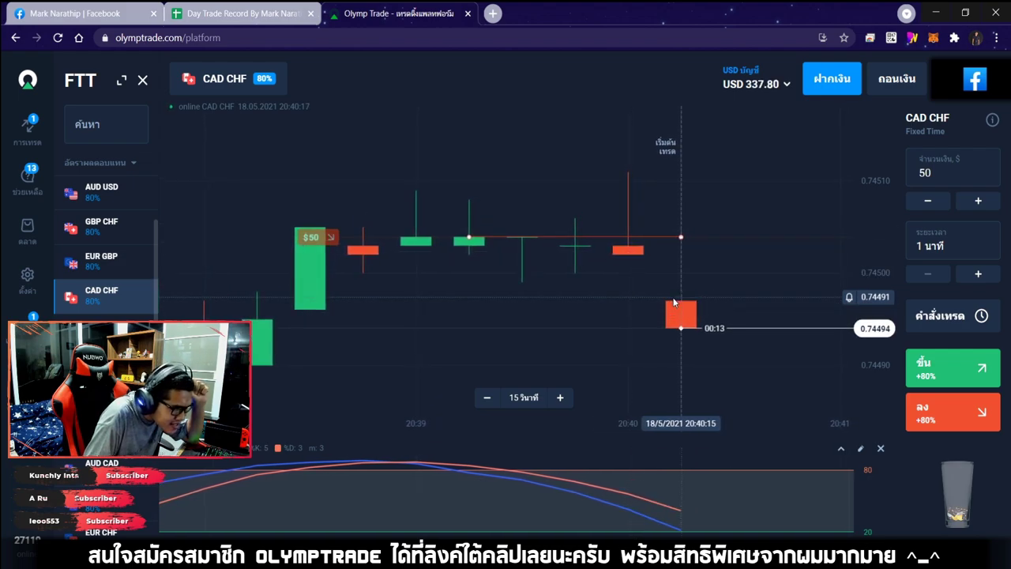
scroll(717, 280, "down", 2)
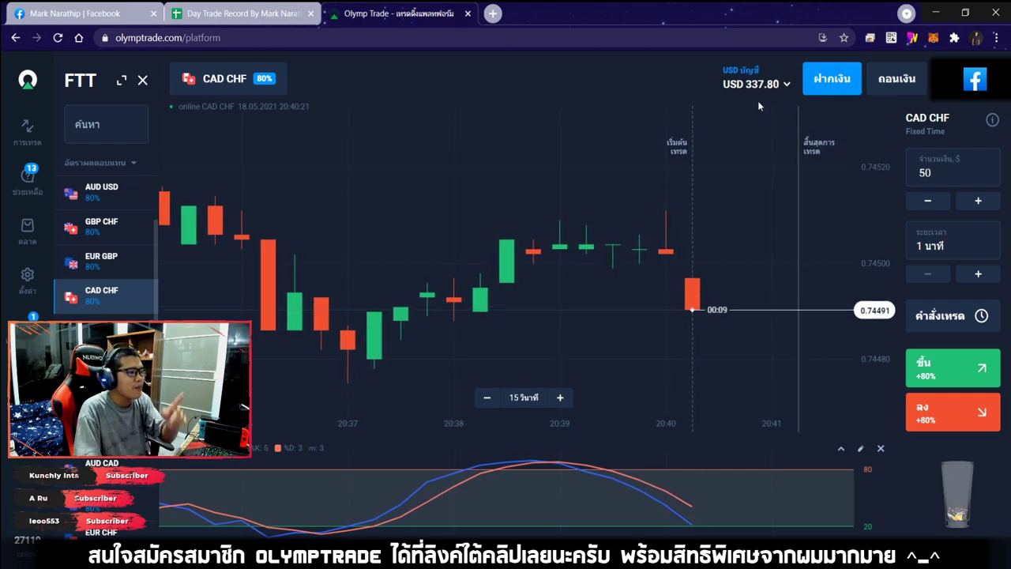
scroll(645, 261, "down", 1)
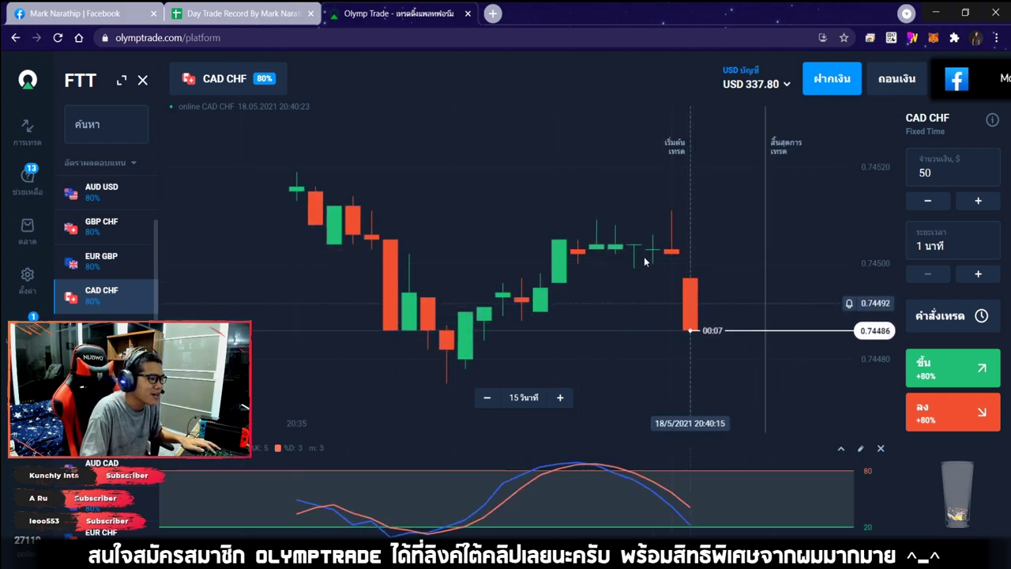
Switch to the Day Trade Record spreadsheet and enter 50 as the trade size in the row below trade 10
left_click(241, 14)
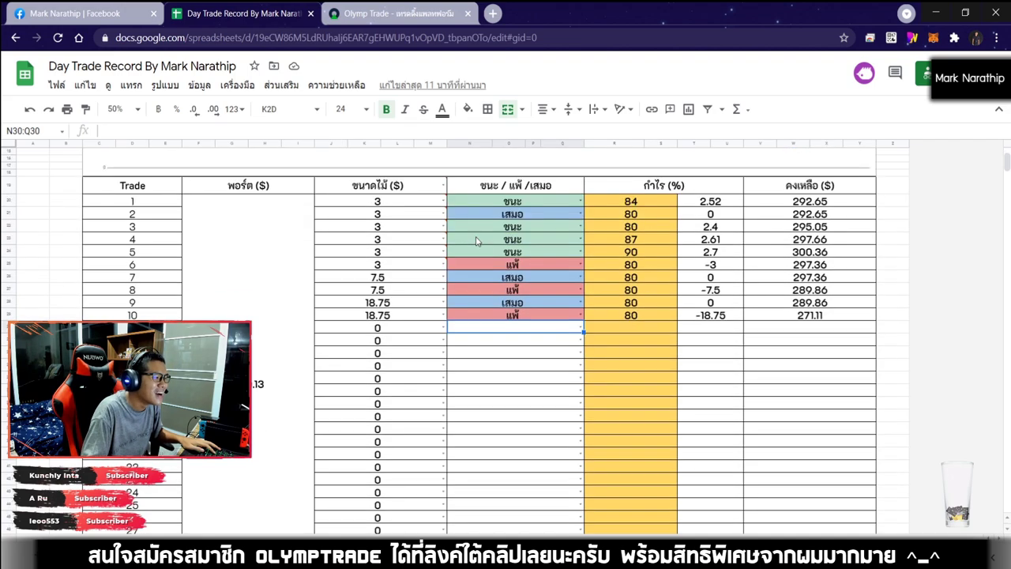
left_click(381, 334)
type("50")
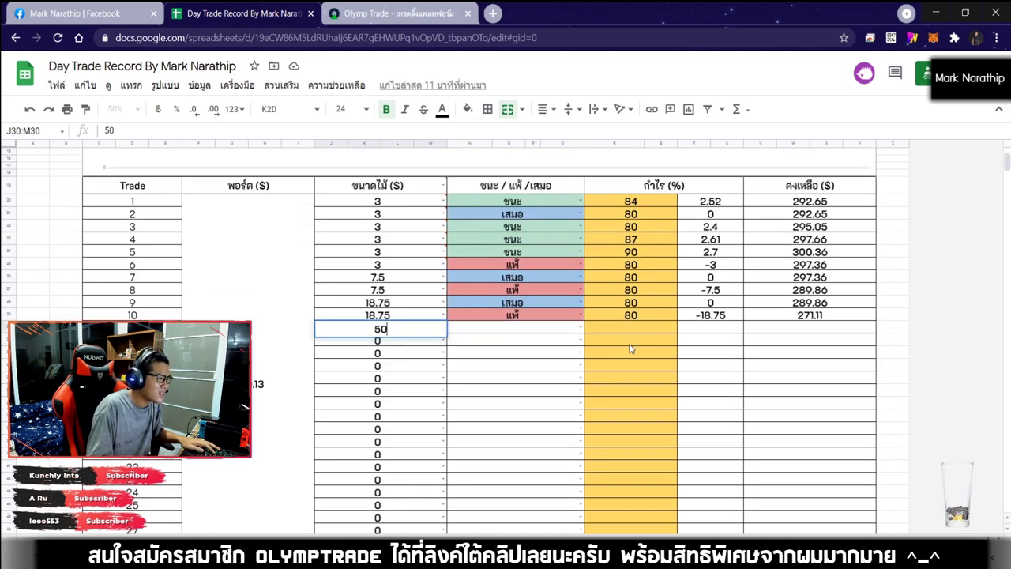
key("Return")
left_click(399, 14)
left_click(252, 8)
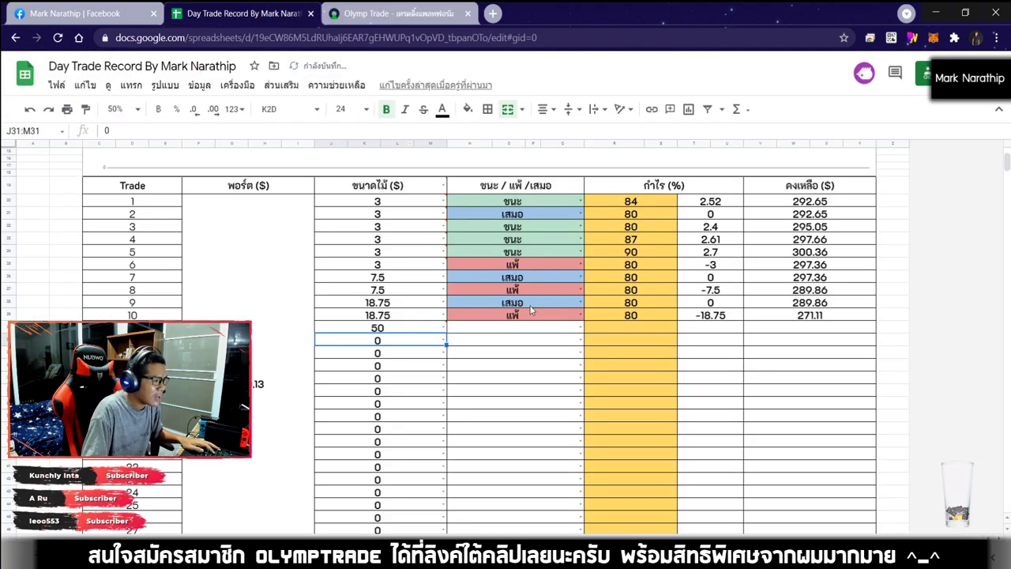
Set the $50 trade's result to ชนะ (win) and its profit percentage to 80
left_click(487, 328)
left_click(488, 327)
left_click(487, 348)
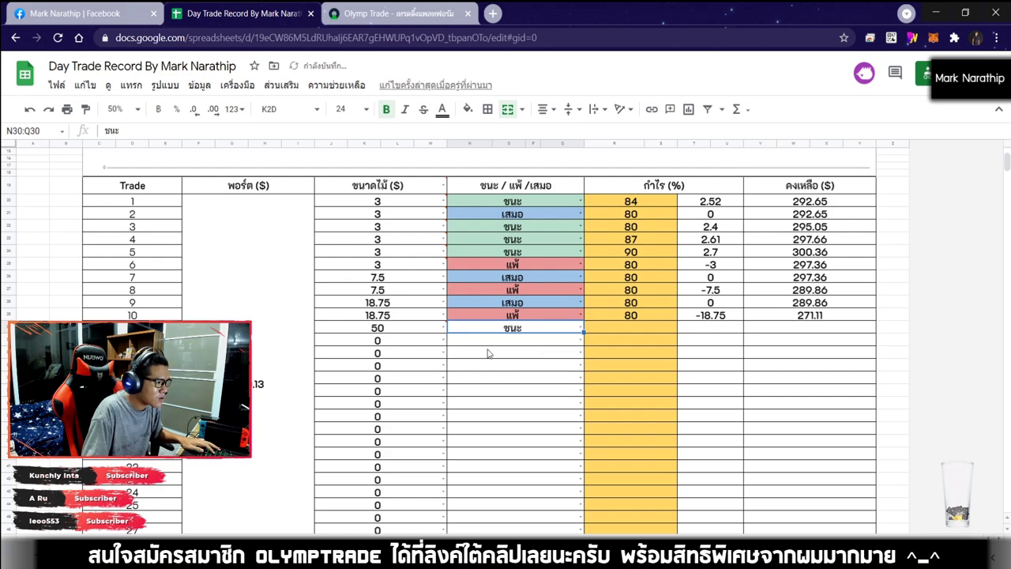
left_click(654, 331)
type("80")
key("Return")
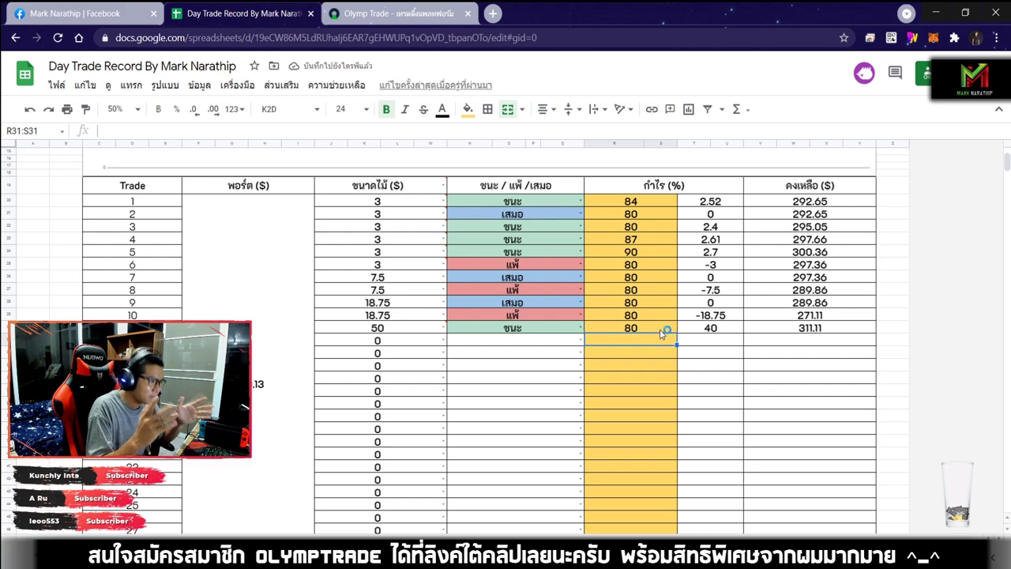
Check the total profit cell below trade 30 in the trade record, and glance at the account balance in Olymp Trade
scroll(672, 234, "down", 5)
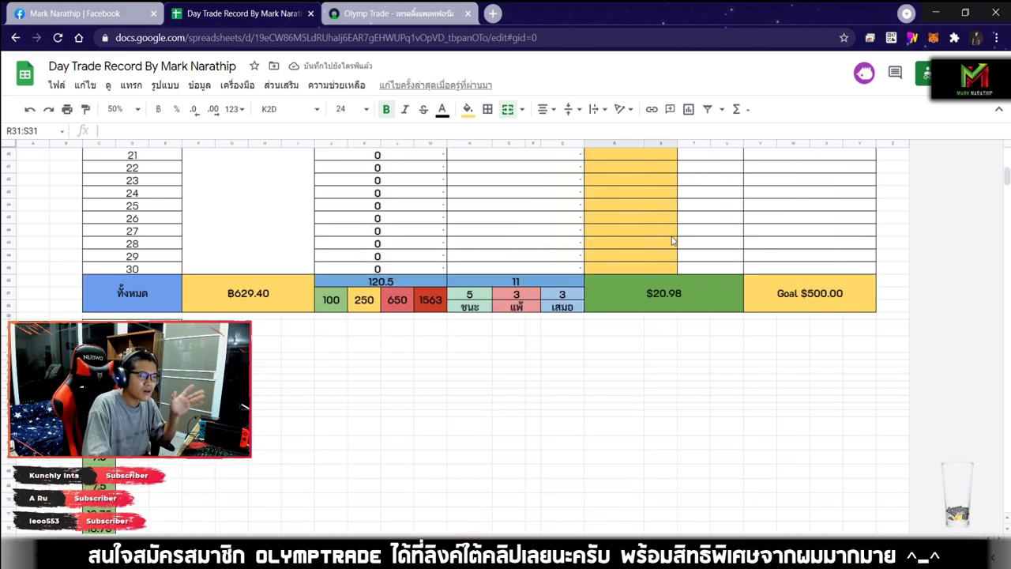
left_click(680, 245)
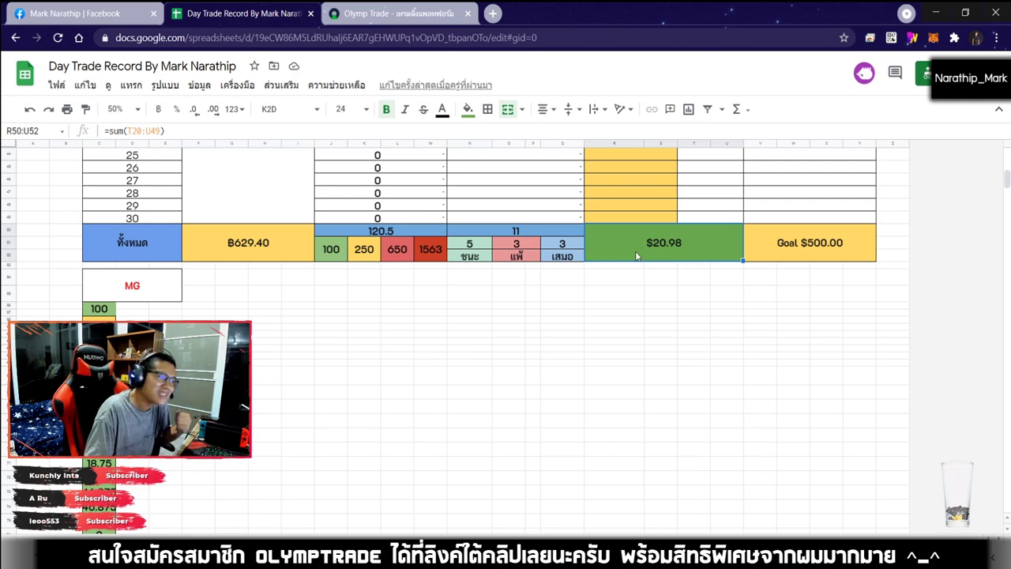
scroll(637, 255, "up", 5)
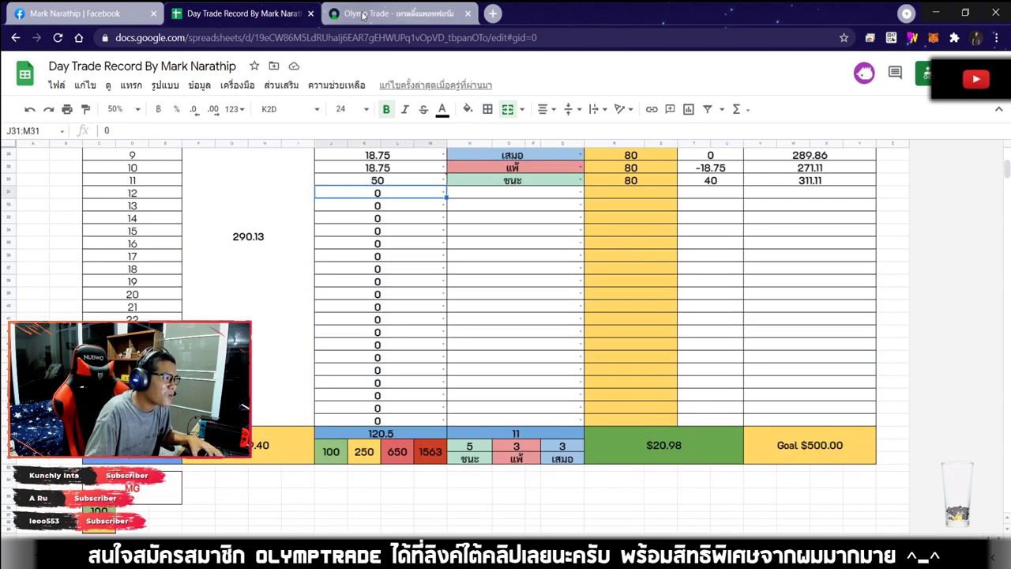
left_click(395, 13)
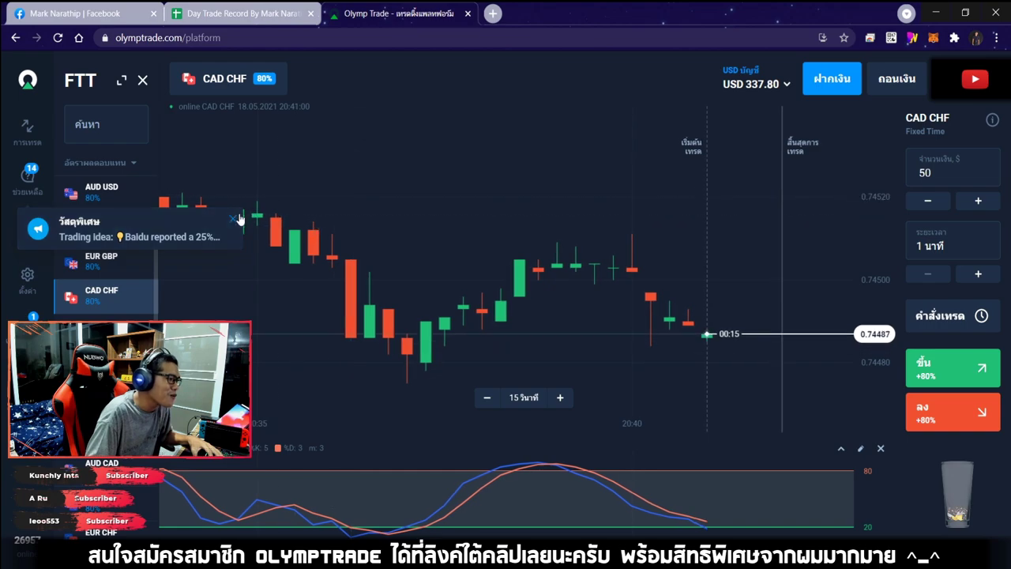
left_click(237, 13)
scroll(509, 215, "up", 3)
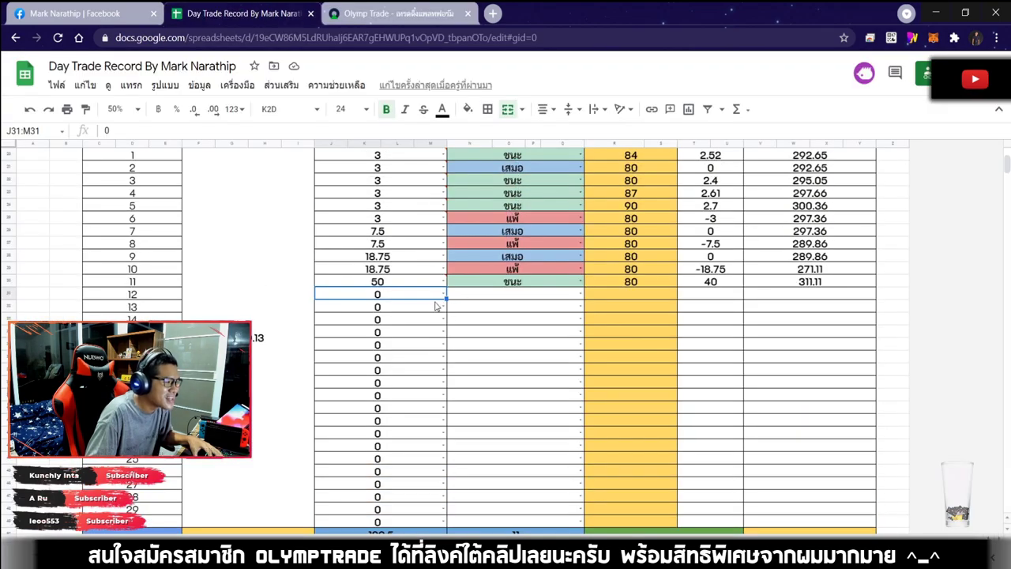
Switch to Olymp Trade and examine the recent CAD CHF candles at wider and closer time ranges
left_click(395, 13)
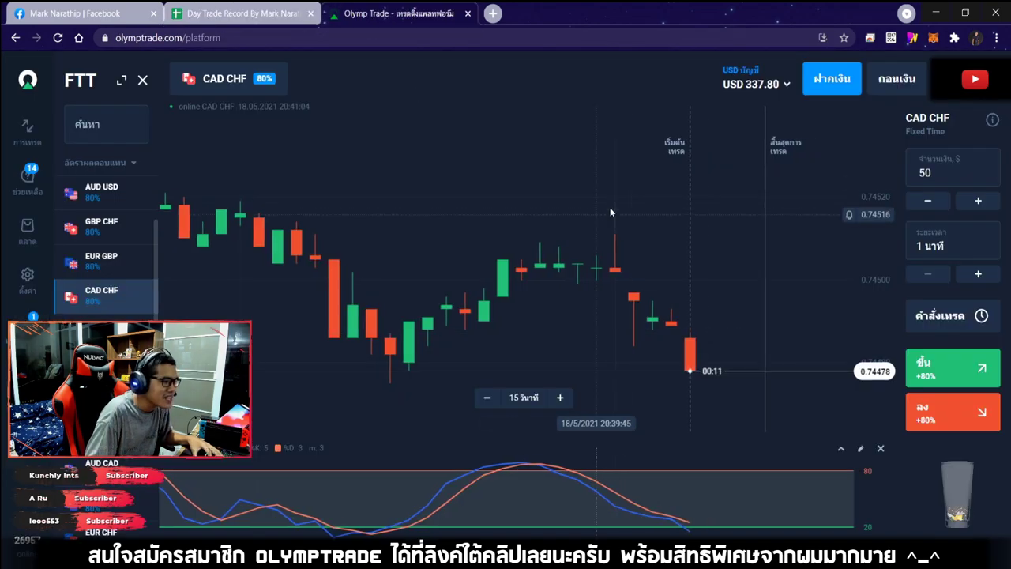
scroll(622, 214, "down", 5)
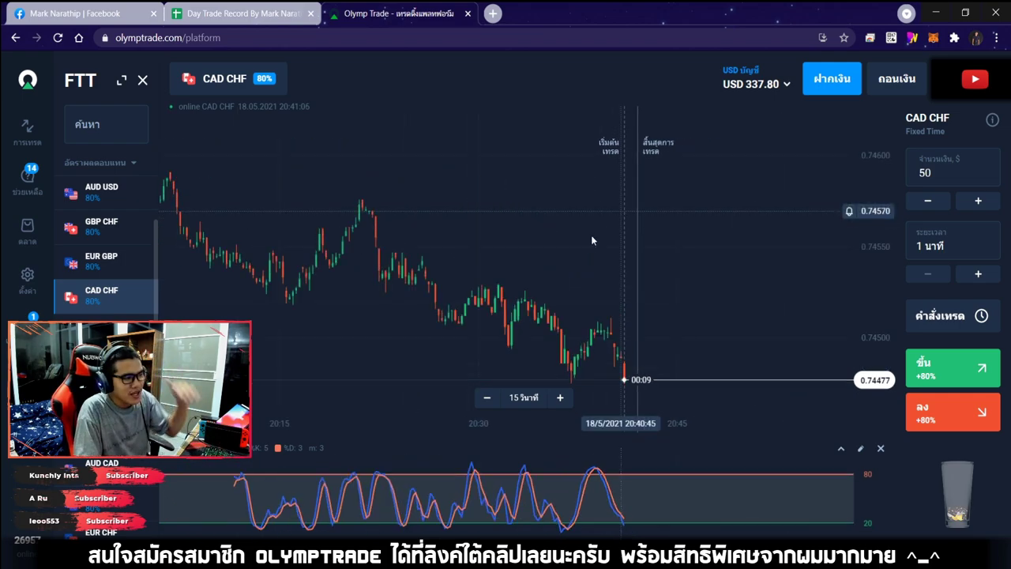
scroll(592, 238, "up", 5)
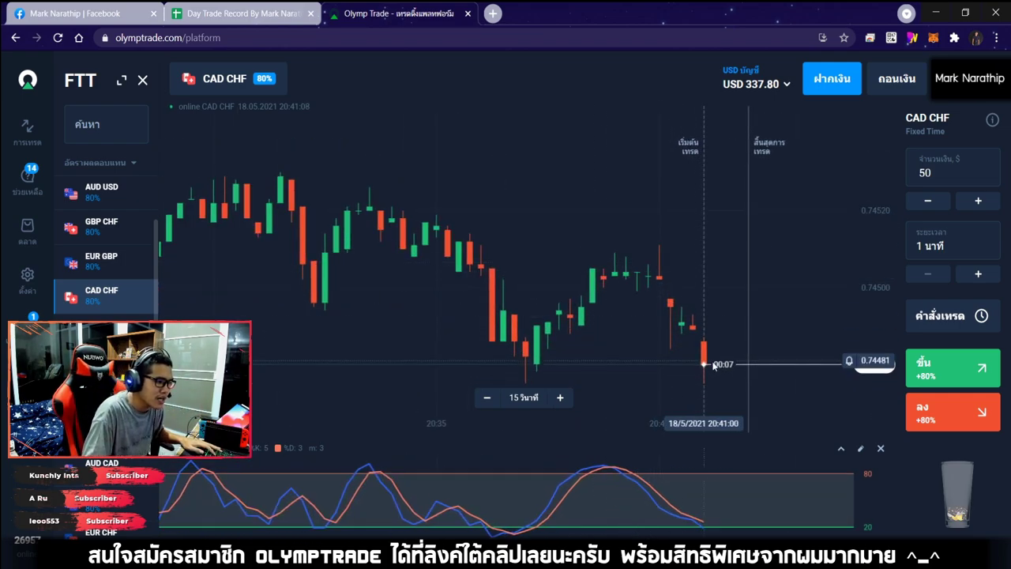
scroll(692, 338, "down", 2)
scroll(692, 339, "down", 3)
scroll(702, 336, "up", 4)
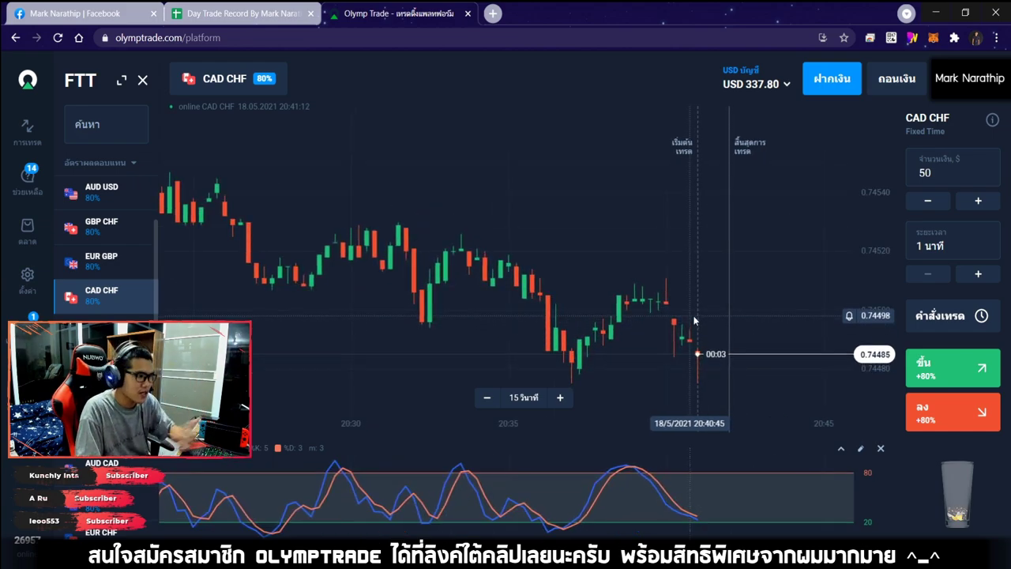
Switch to the Day Trade Record spreadsheet and enter 10 as the trade size for trade 12
left_click(274, 13)
left_click(505, 332)
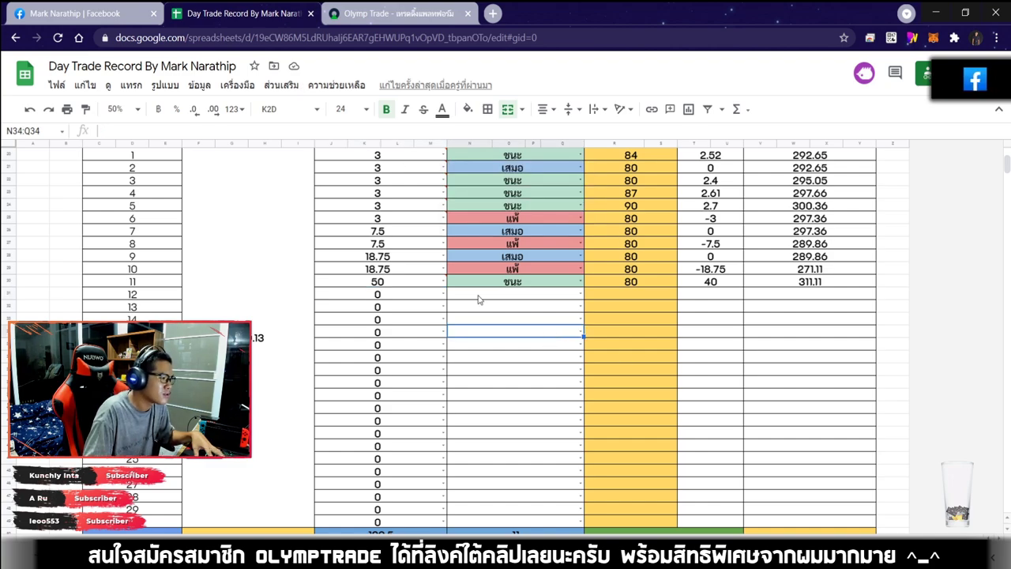
left_click(405, 295)
type("10")
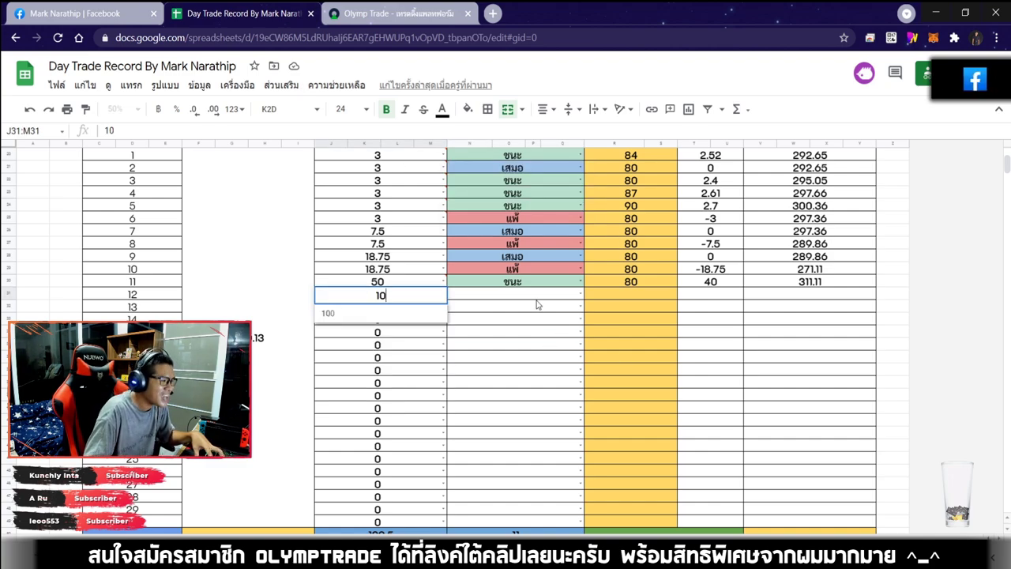
key("Return")
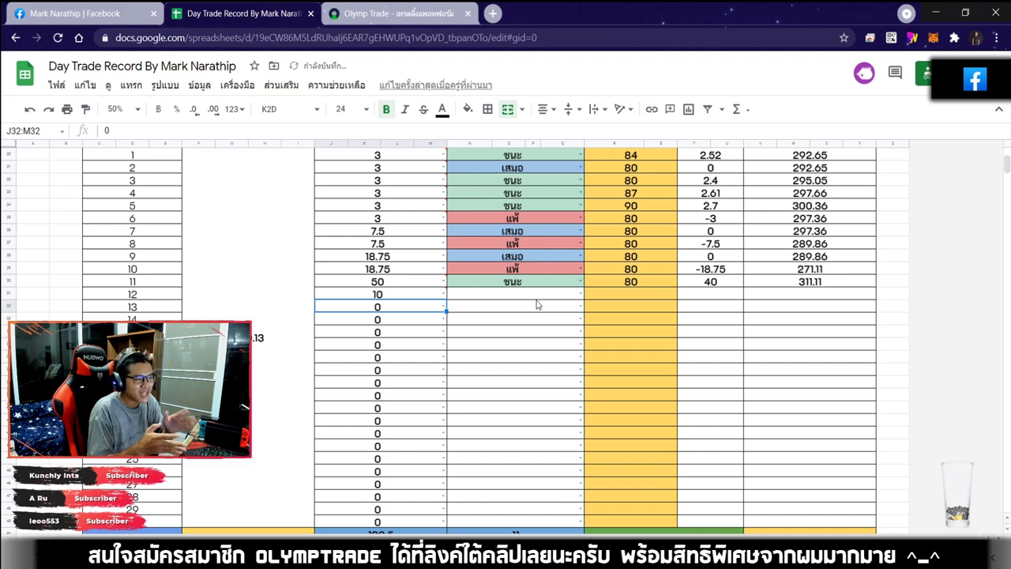
Review the total profit cell below trade 30, and the size and result cells of trade 12
scroll(567, 306, "down", 5)
left_click(706, 293)
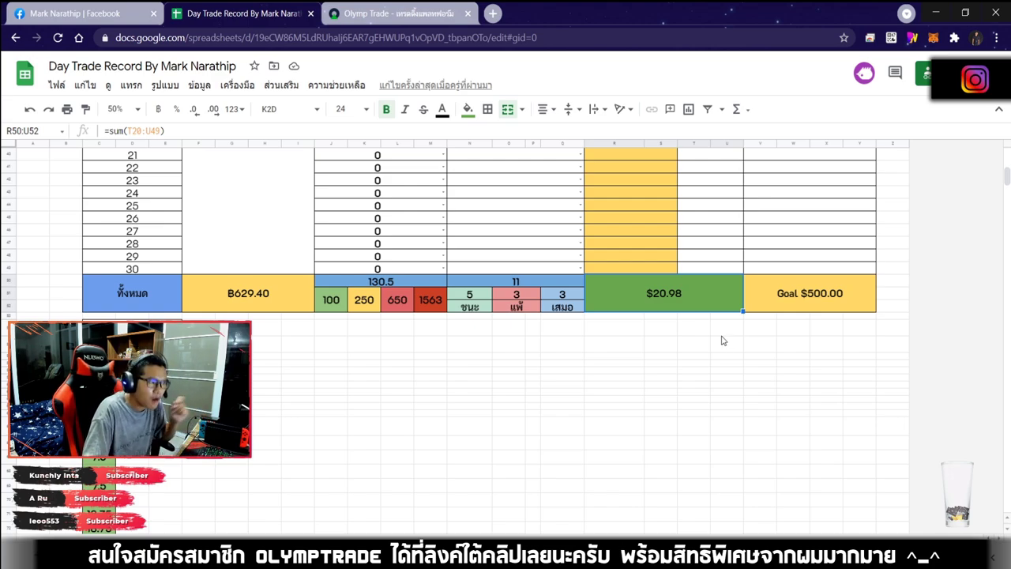
scroll(705, 341, "up", 2)
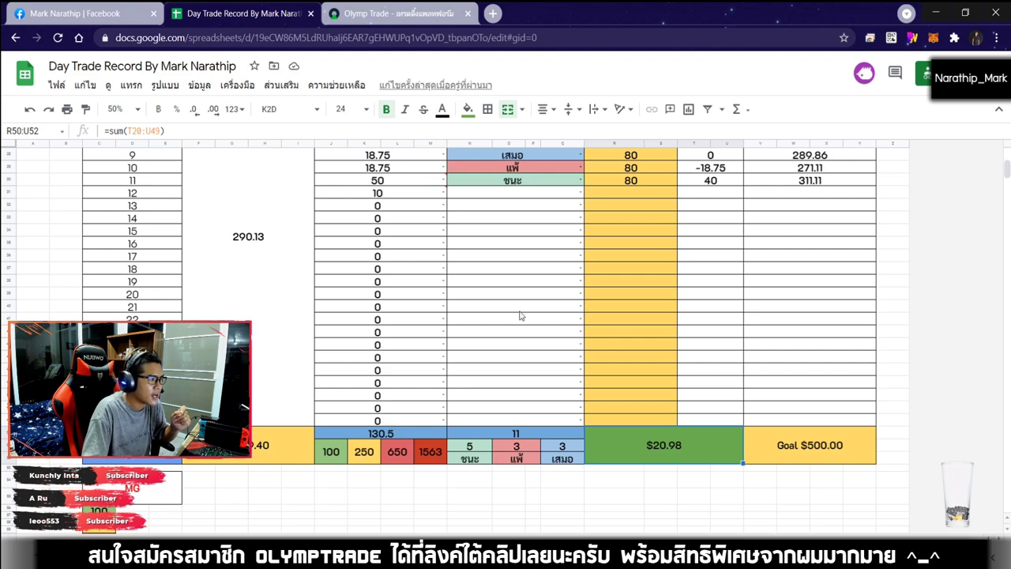
left_click(480, 195)
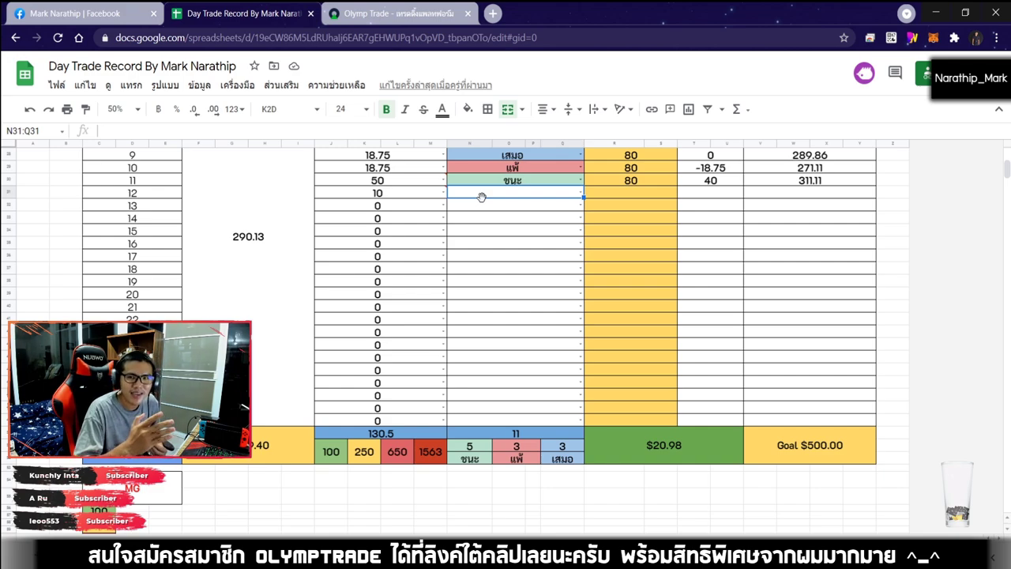
left_click(403, 193)
left_click(521, 281)
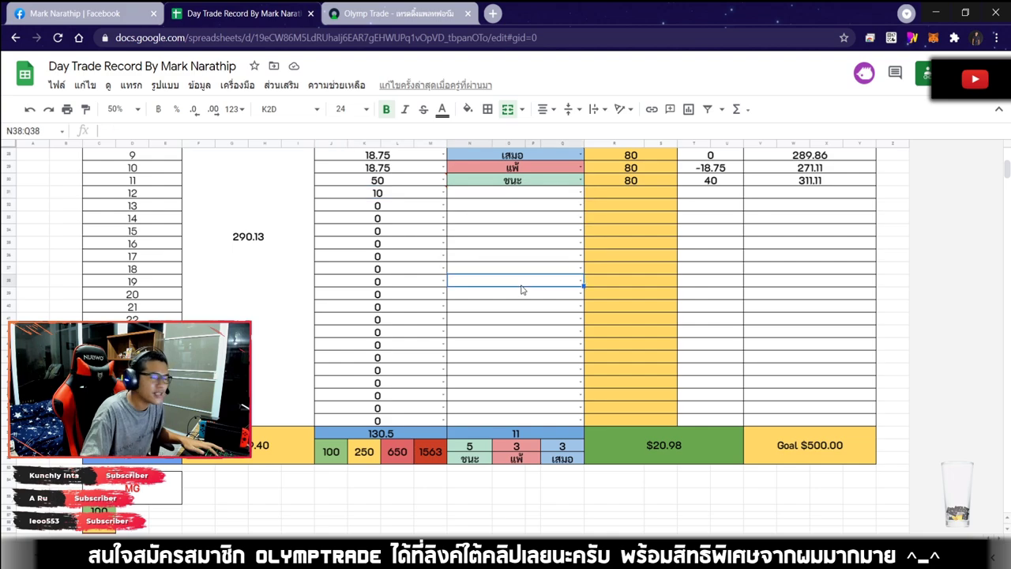
scroll(525, 293, "up", 3)
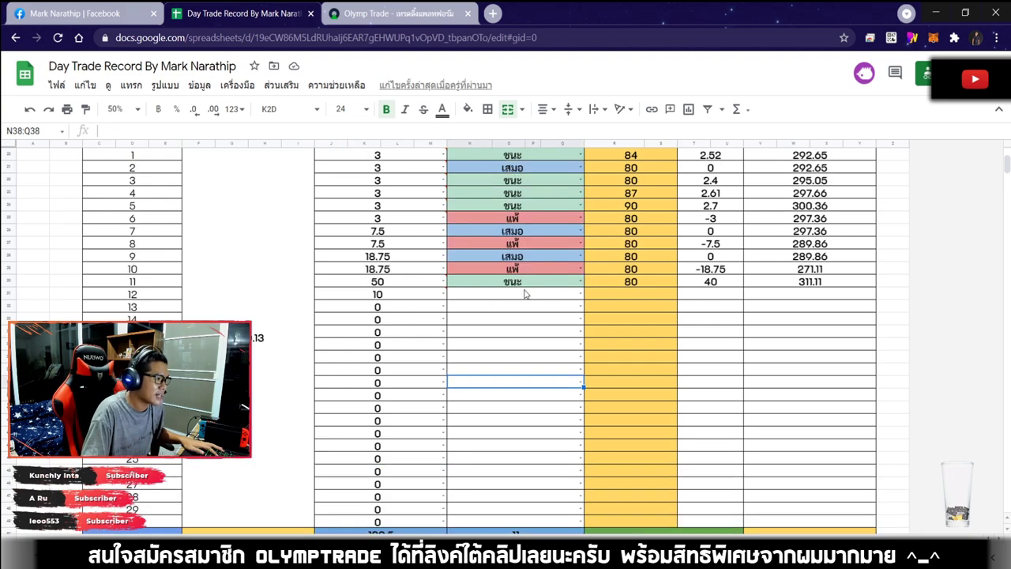
Switch to Olymp Trade, consult the spreadsheet's total profit, and set the CAD CHF trade amount to $40
left_click(400, 14)
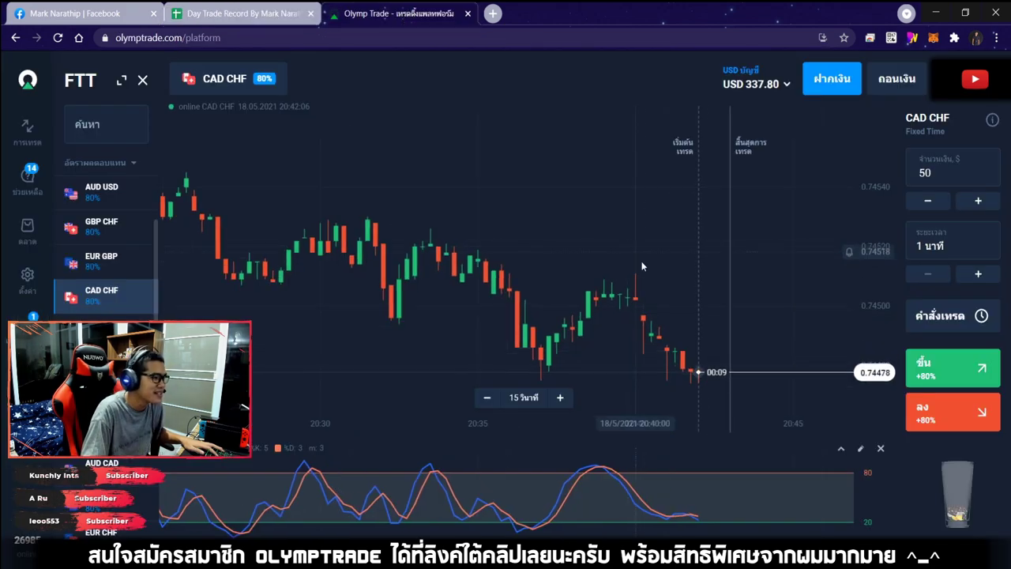
left_click(938, 172)
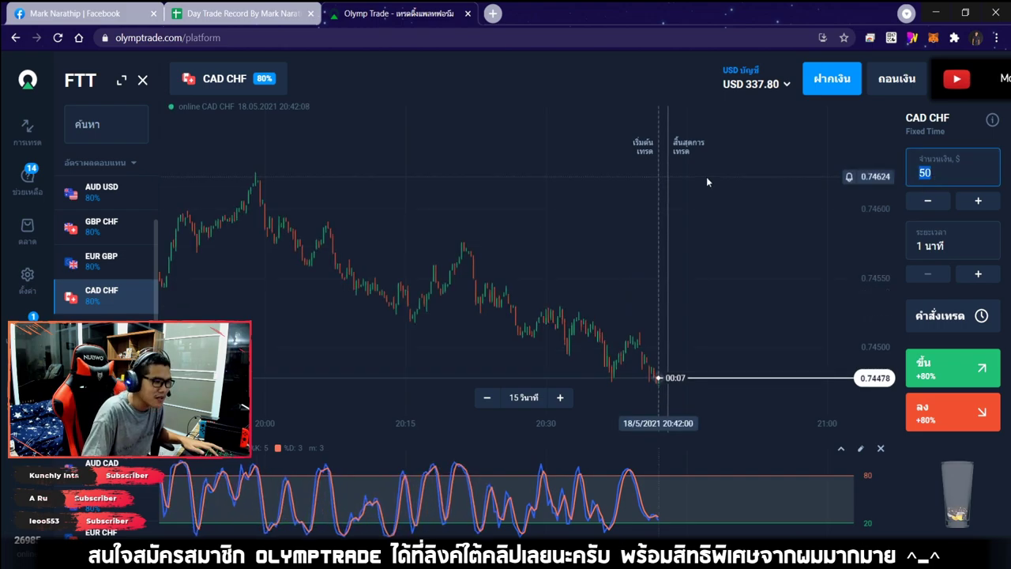
left_click(243, 13)
scroll(668, 293, "down", 5)
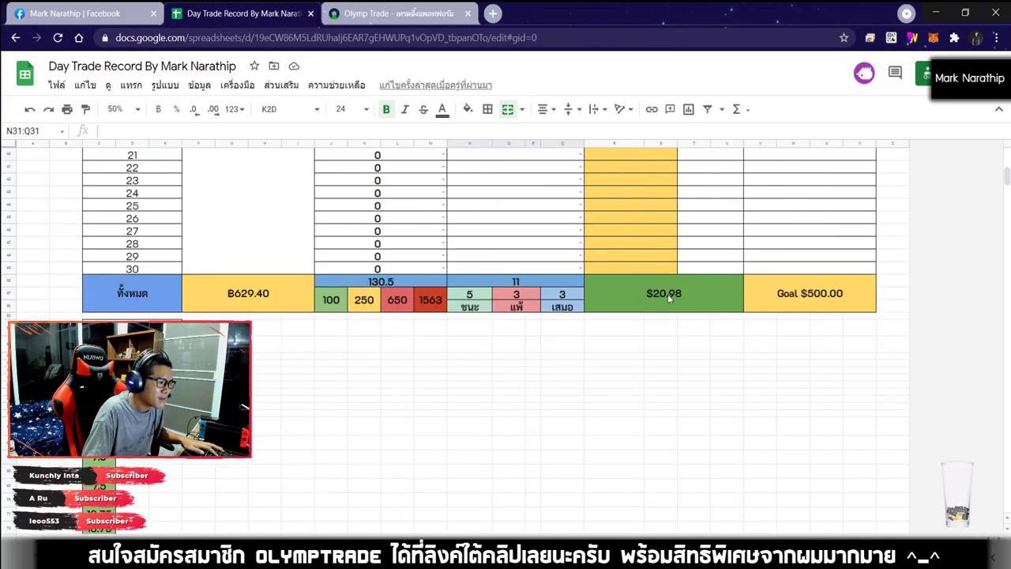
scroll(656, 297, "up", 5)
left_click(400, 14)
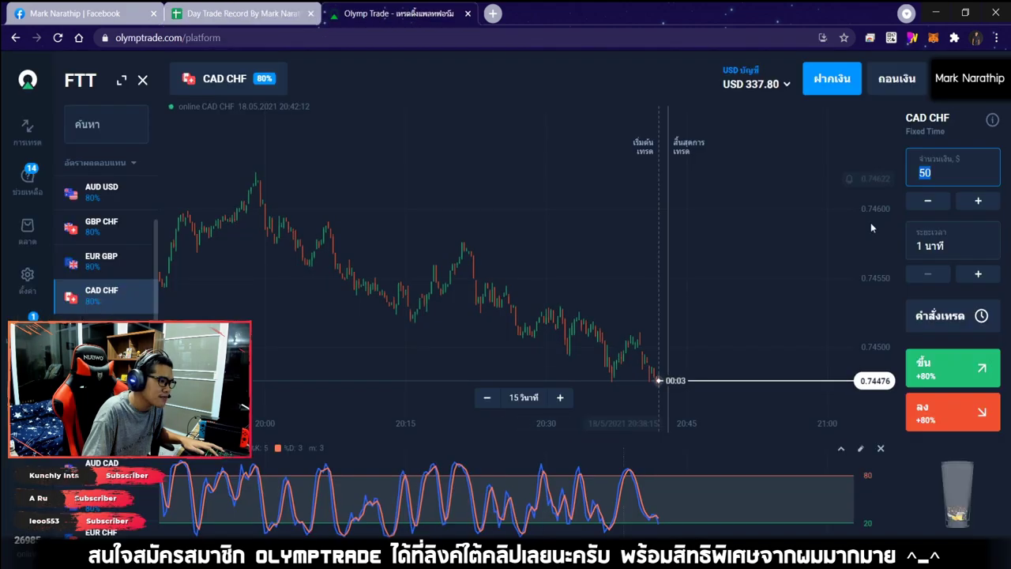
left_click(937, 172)
type("40")
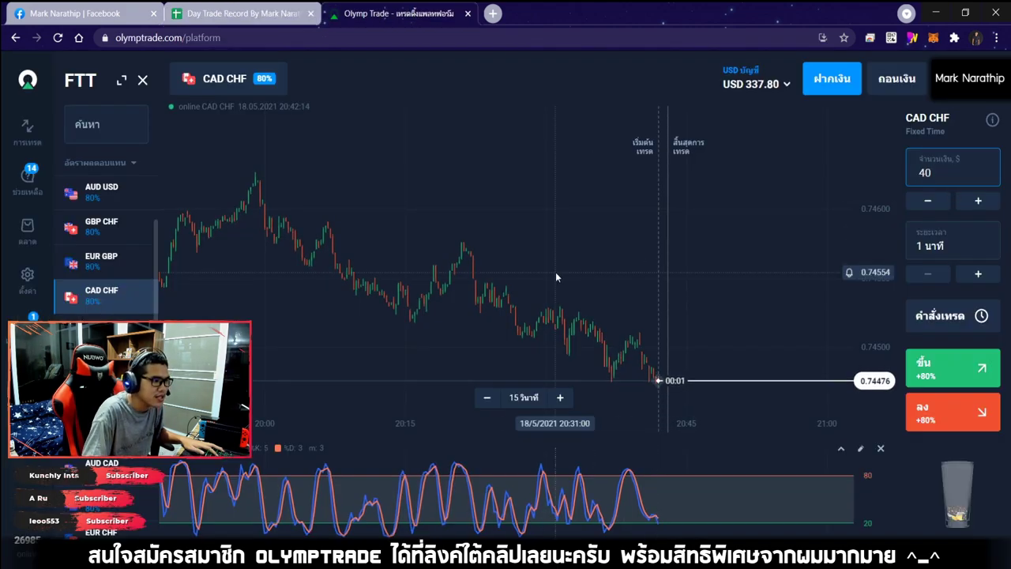
Look at the NZD JPY and USD JPY charts in the asset list for a trade opportunity
scroll(701, 323, "down", 2)
scroll(100, 200, "up", 3)
left_click(101, 200)
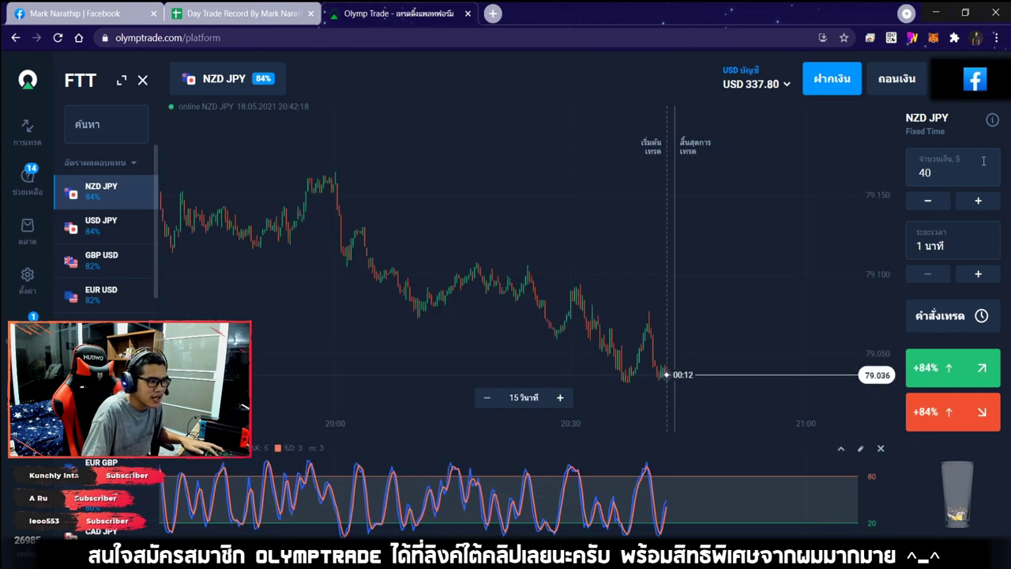
left_click(110, 229)
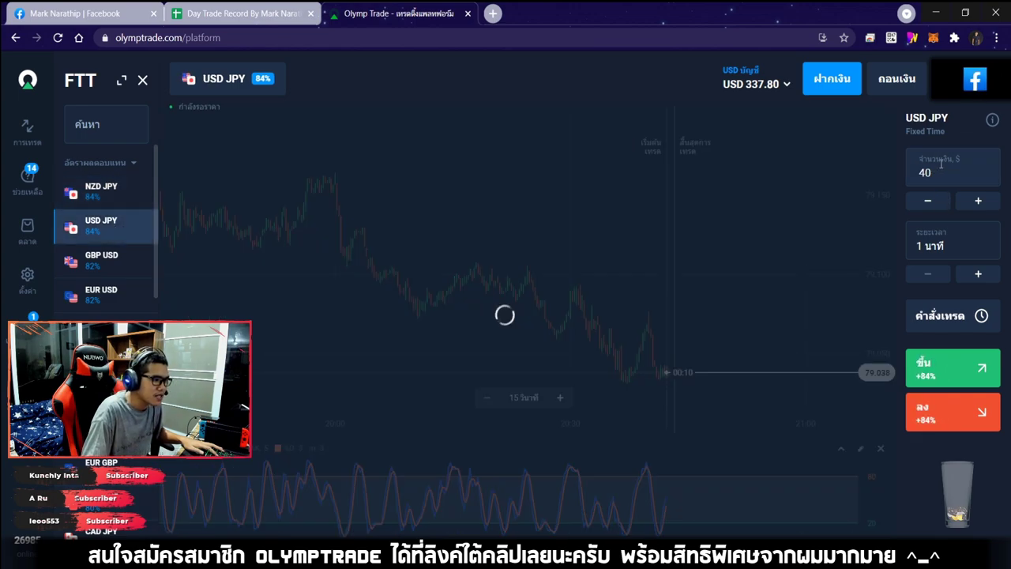
Switch to the spreadsheet to check the total profit cell once more, and return to the USD JPY chart in Olymp Trade
left_click(240, 16)
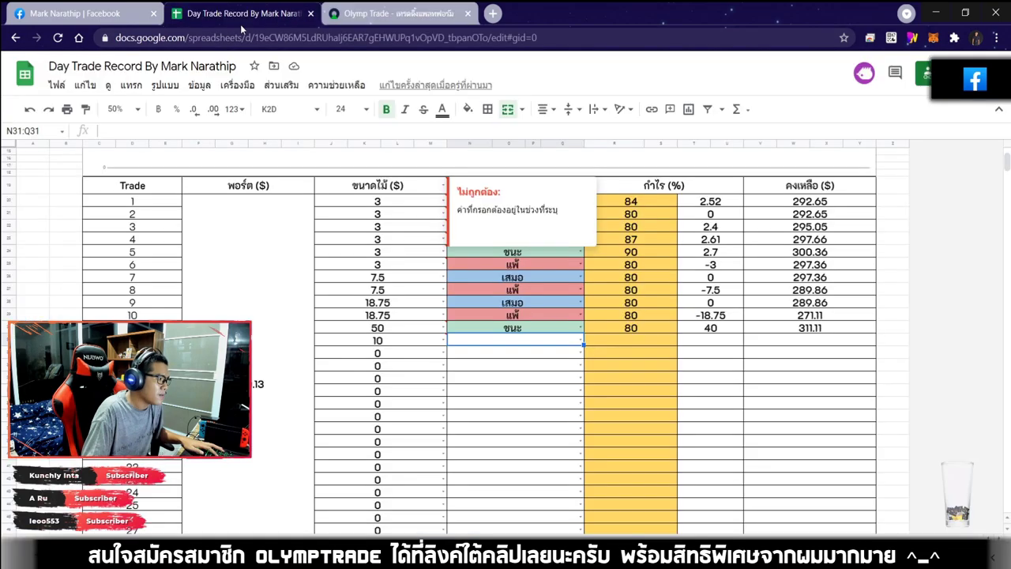
scroll(689, 344, "down", 5)
left_click(690, 338)
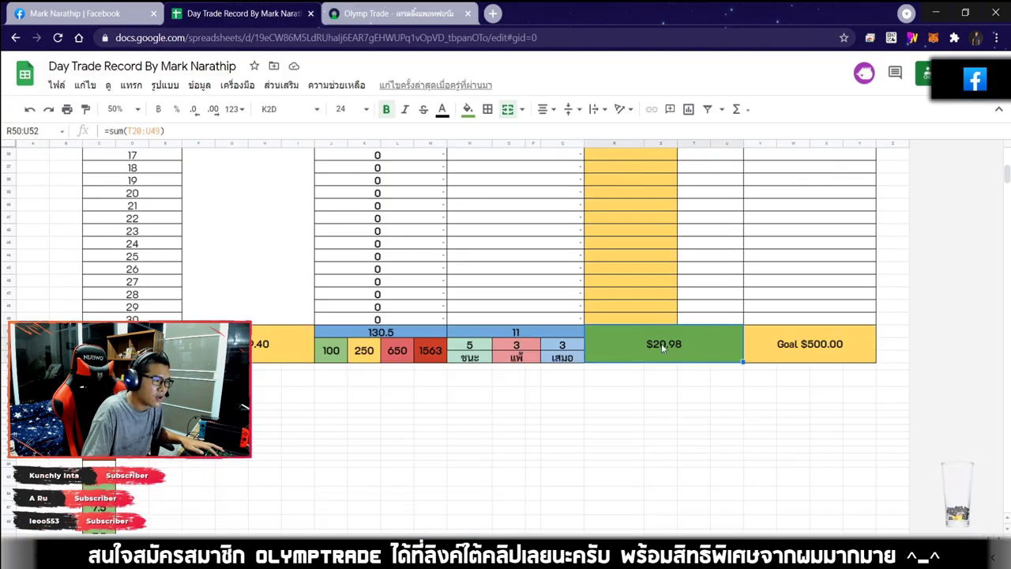
scroll(661, 343, "up", 5)
left_click(395, 14)
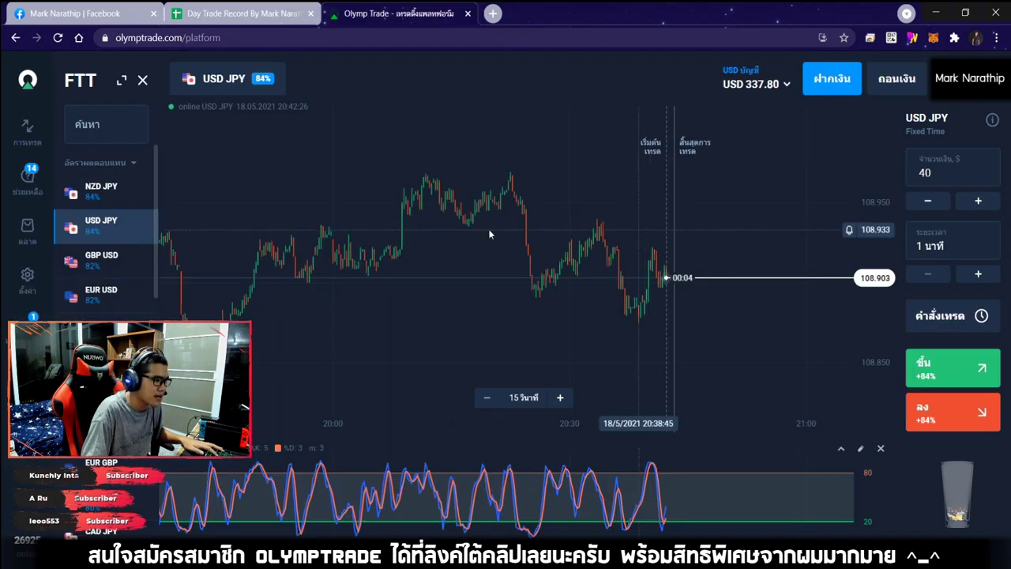
Look through the GBP USD, EUR USD, CHF JPY, AUD JPY, AUD USD and GBP CHF charts for a trade entry
left_click(119, 267)
left_click(120, 299)
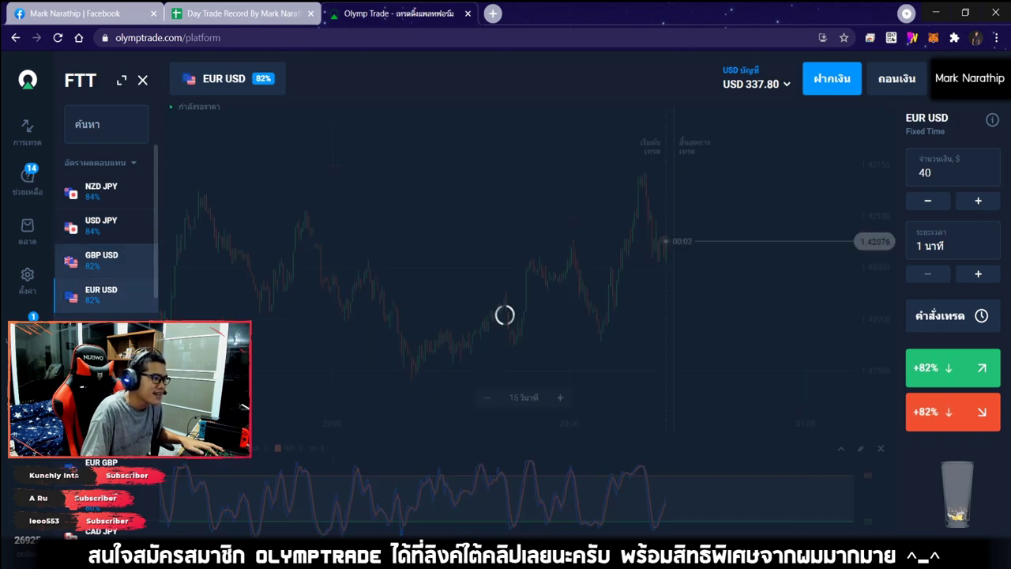
left_click(118, 330)
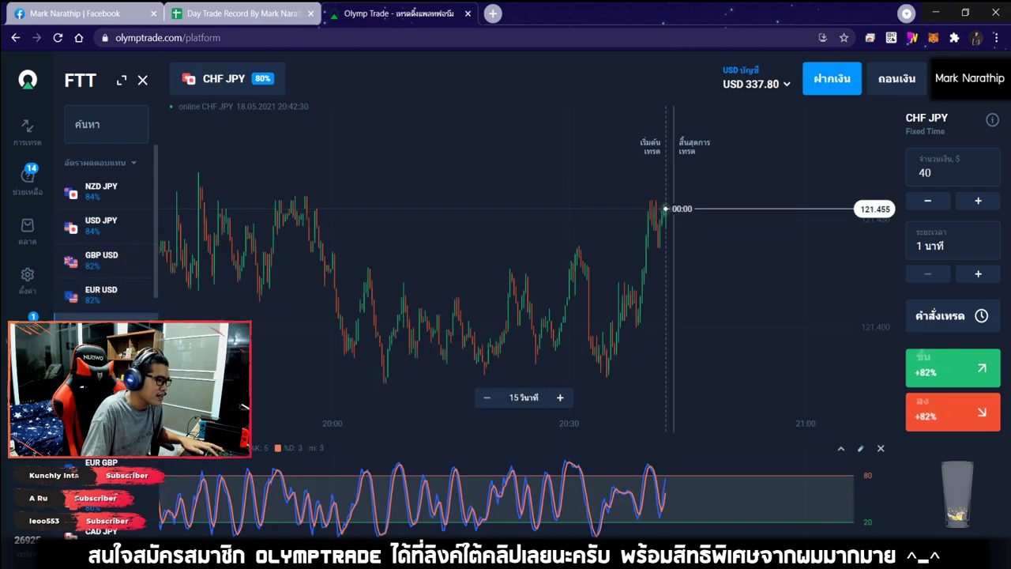
left_click(118, 364)
left_click(117, 399)
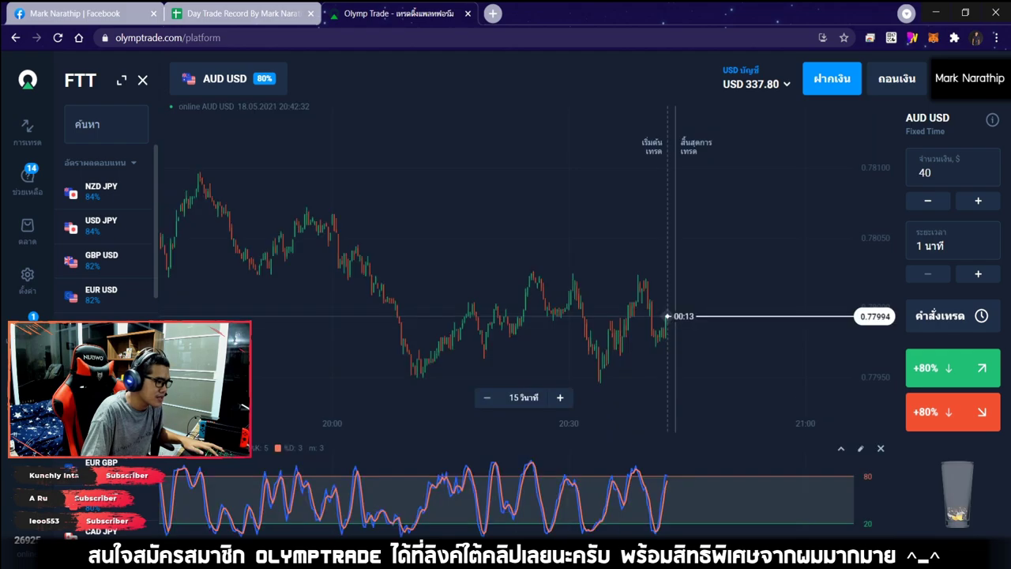
left_click(111, 485)
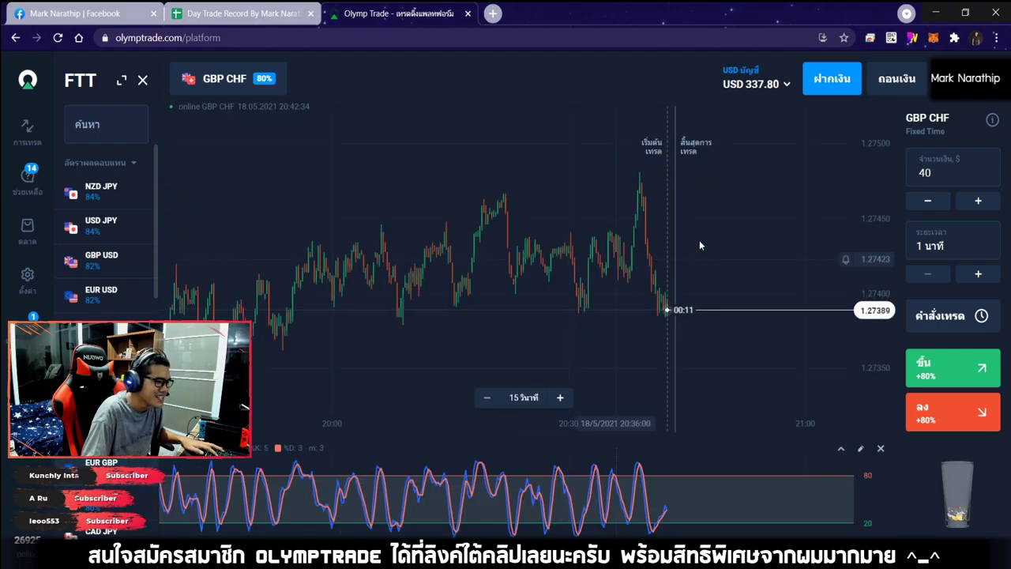
Look through the EUR GBP, CAD CHF, CAD JPY, NZD CAD, EUR JPY and GBP NZD charts for a trade entry
left_click(102, 468)
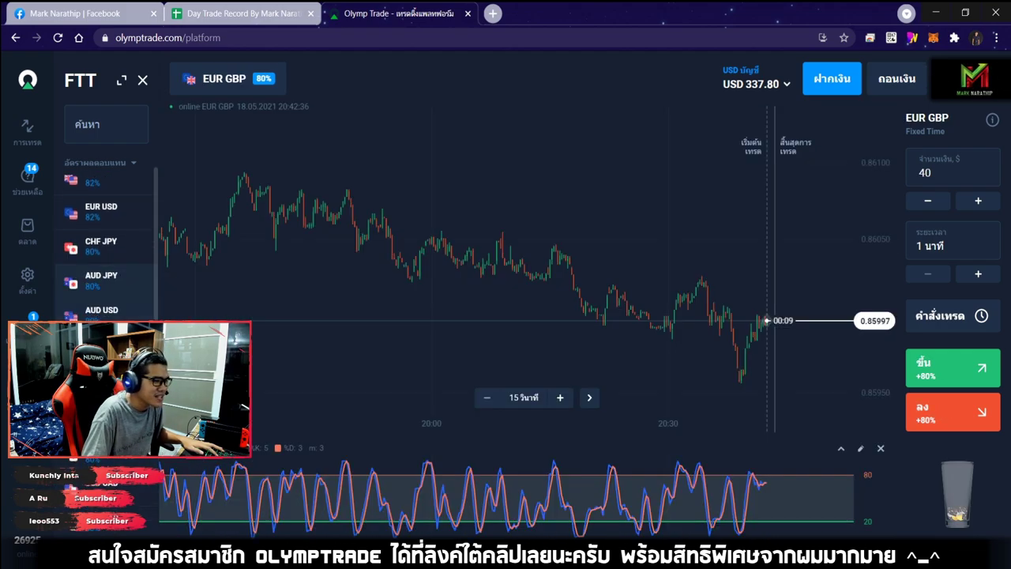
left_click(111, 365)
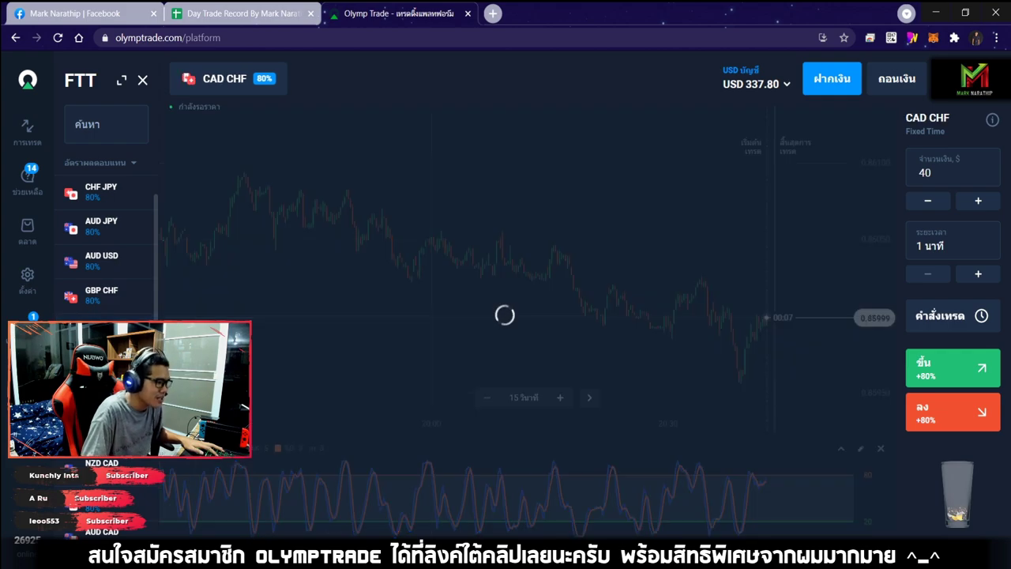
left_click(111, 398)
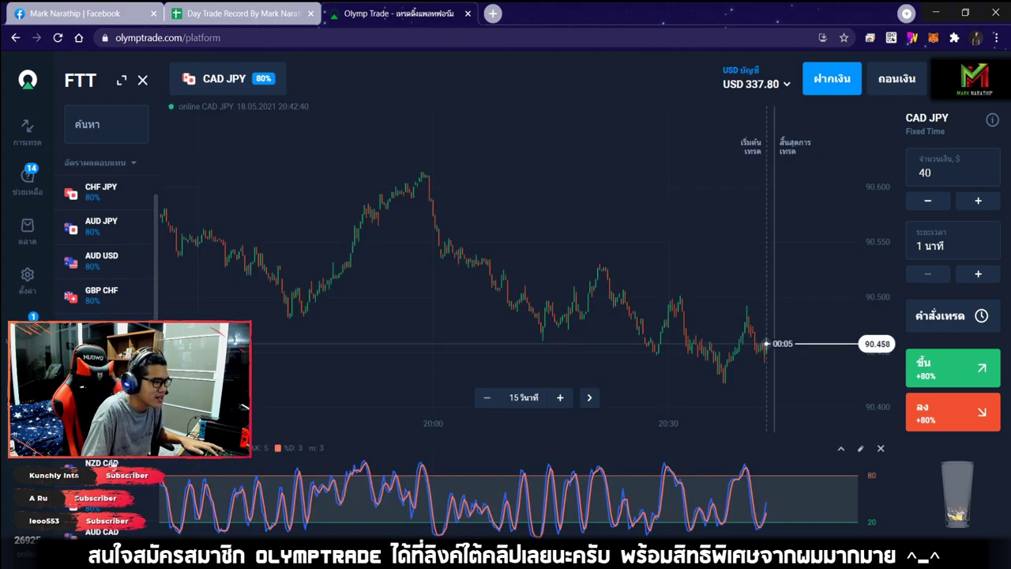
left_click(112, 434)
left_click(111, 466)
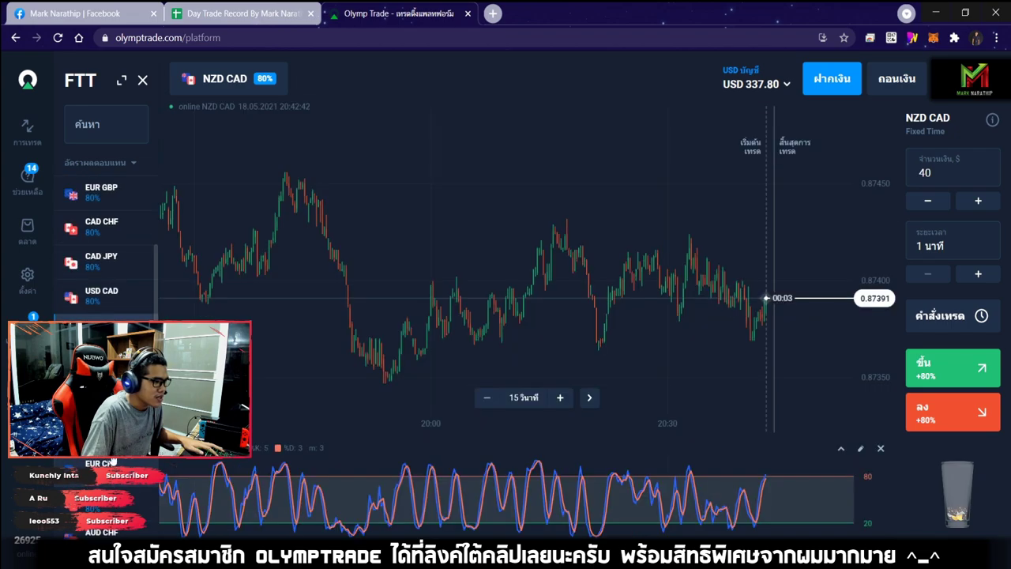
left_click(111, 366)
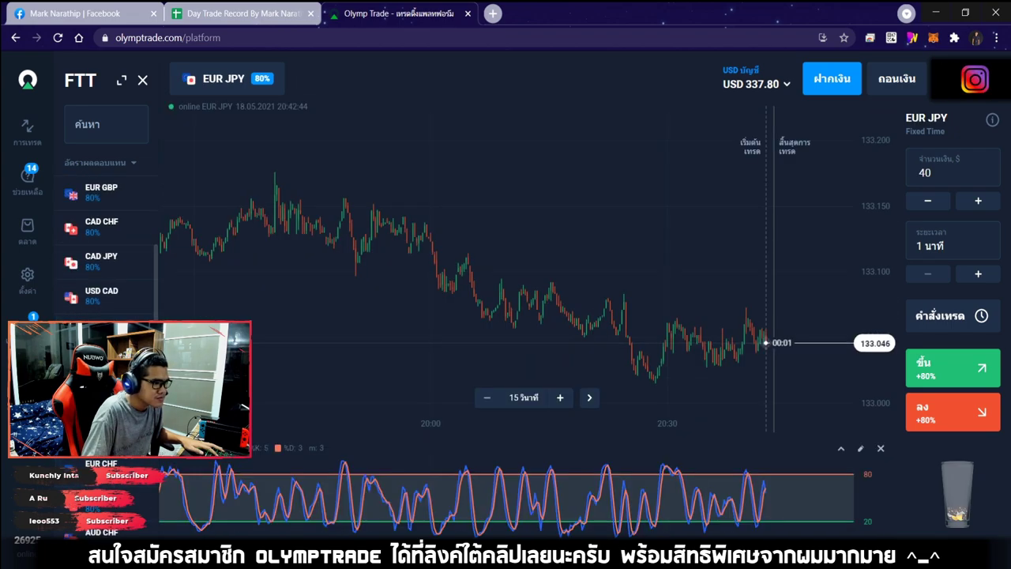
left_click(111, 401)
left_click(110, 435)
scroll(111, 434, "down", 2)
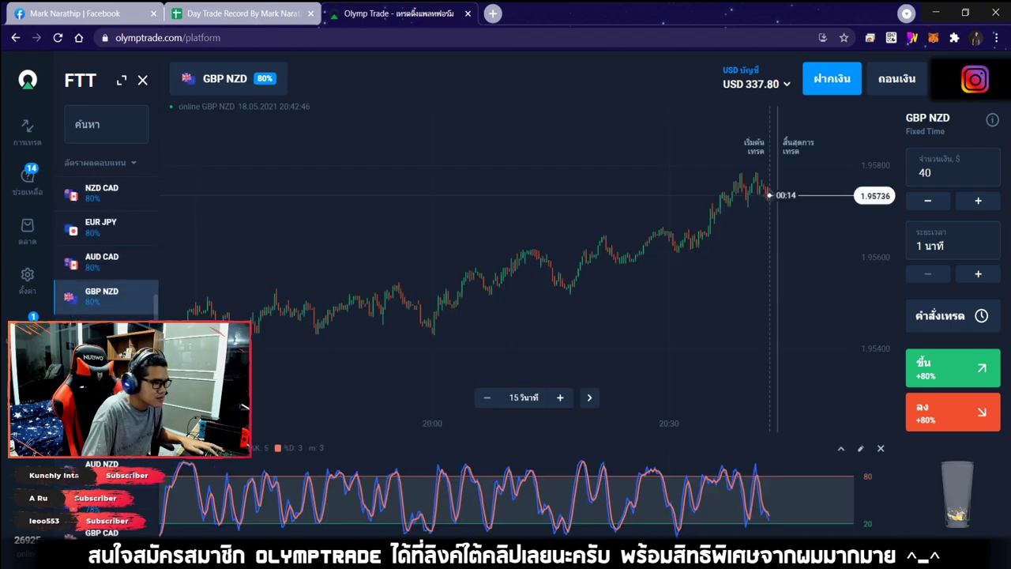
Examine the GBP NZD chart's overall trend and its latest 15-second candles for a possible entry
left_click_drag(561, 268, 457, 257)
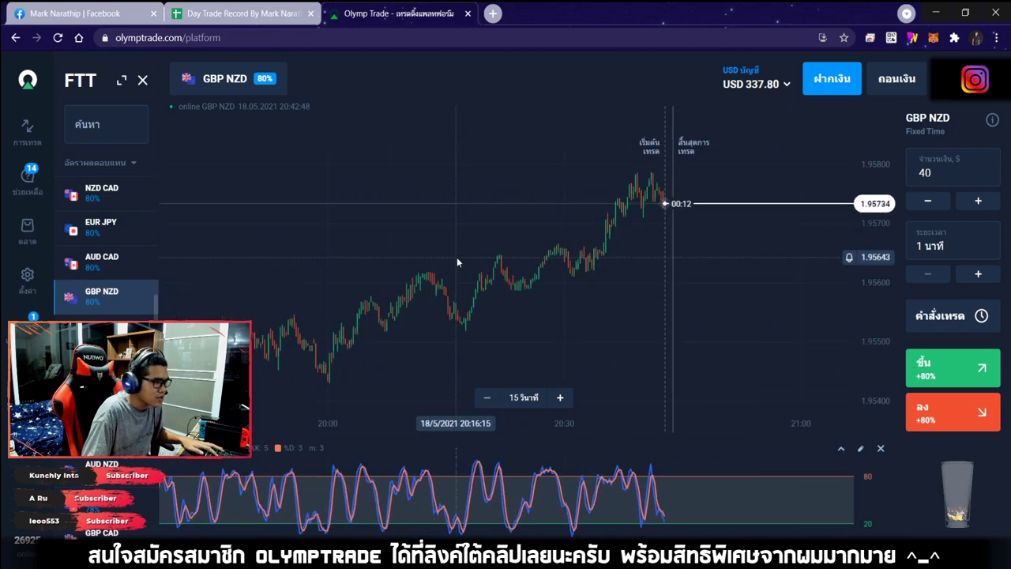
left_click_drag(549, 254, 608, 254)
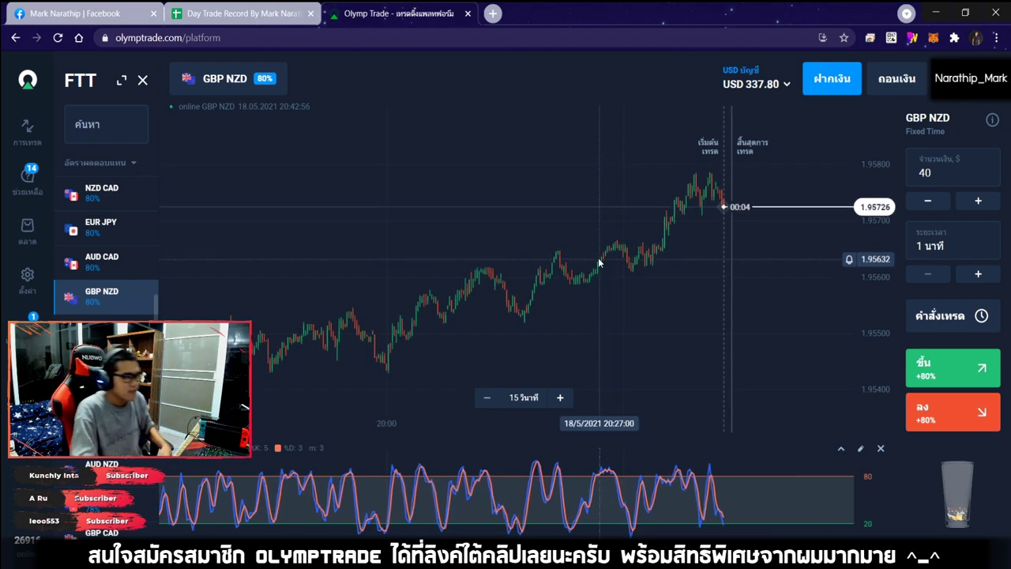
scroll(705, 232, "up", 4)
scroll(653, 226, "up", 3)
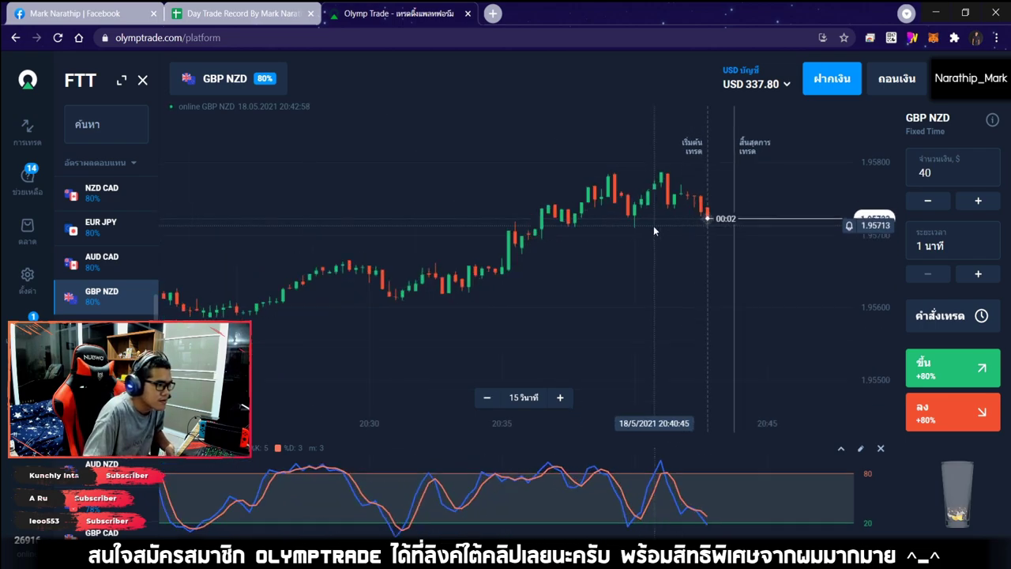
scroll(654, 230, "down", 5)
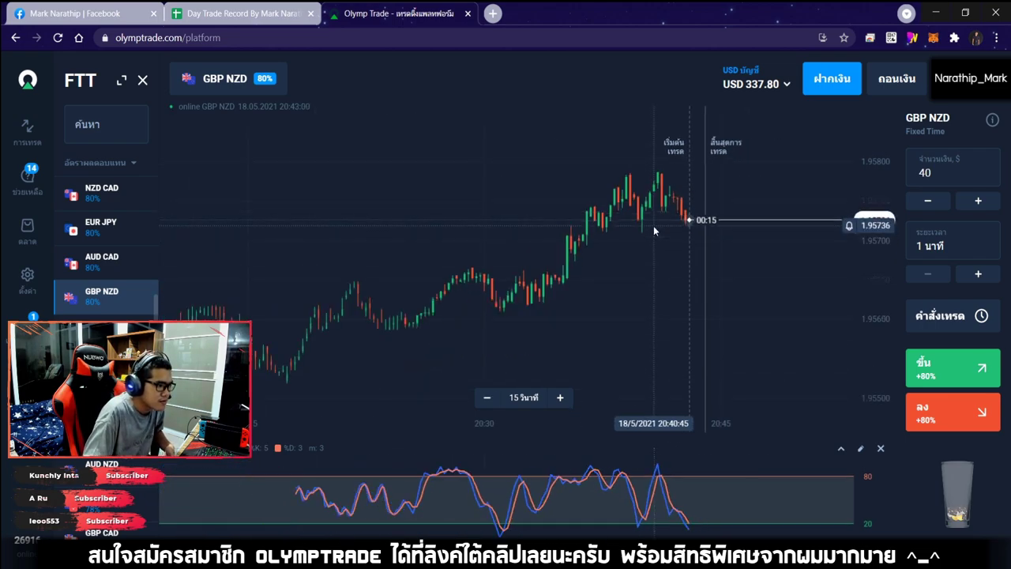
left_click_drag(500, 272, 523, 262)
scroll(523, 266, "up", 3)
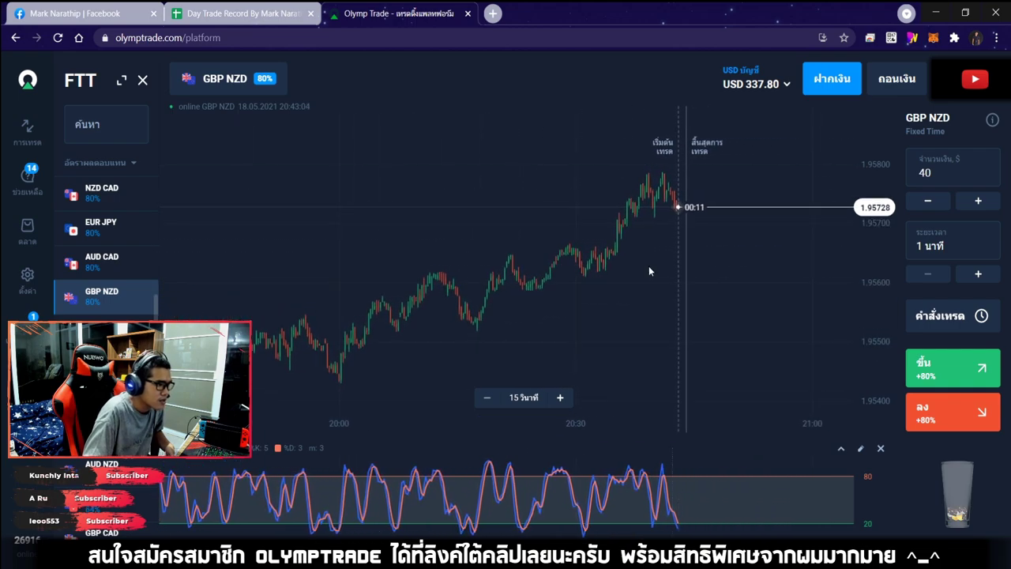
scroll(686, 261, "down", 3)
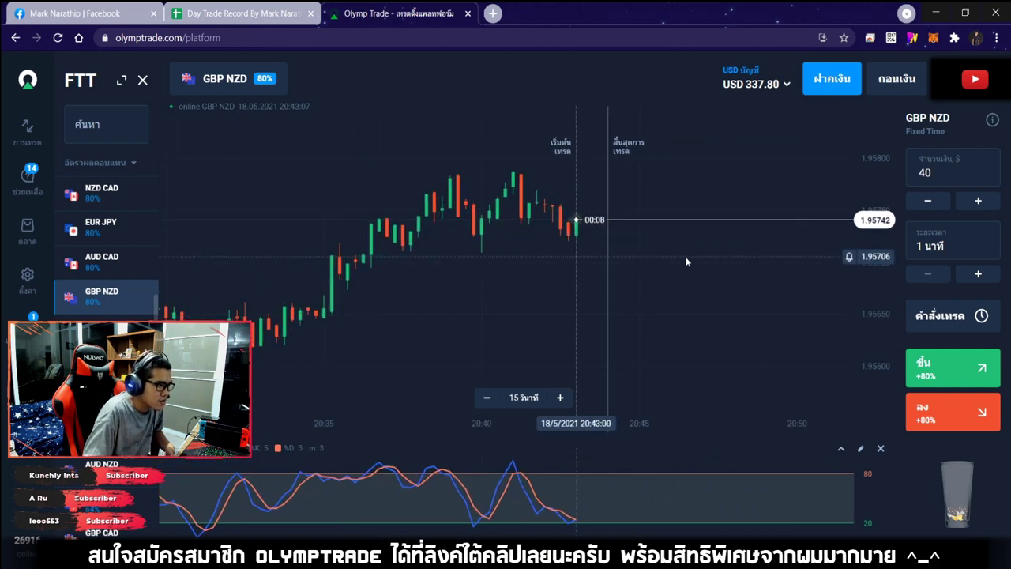
scroll(687, 261, "down", 2)
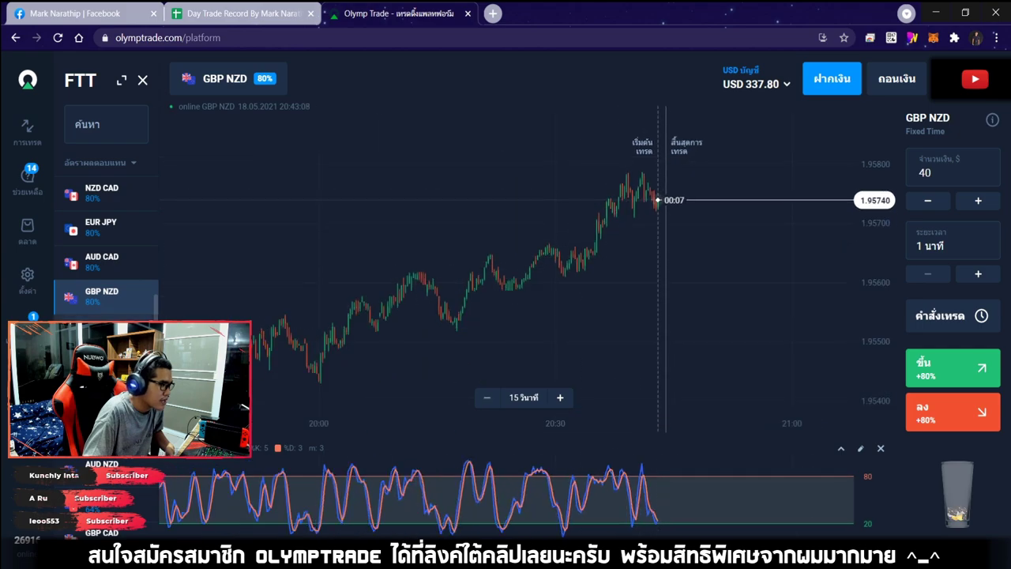
Look through the EUR CHF, USD CHF, AUD CHF, EUR AUD and AUD NZD charts for a trade entry
left_click(92, 319)
left_click_drag(624, 256, 704, 256)
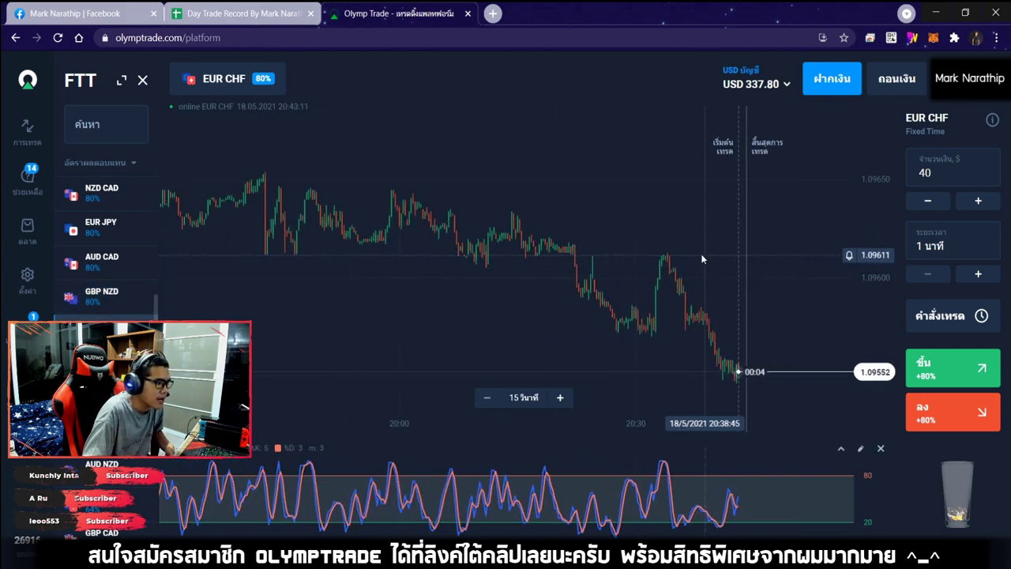
left_click(93, 357)
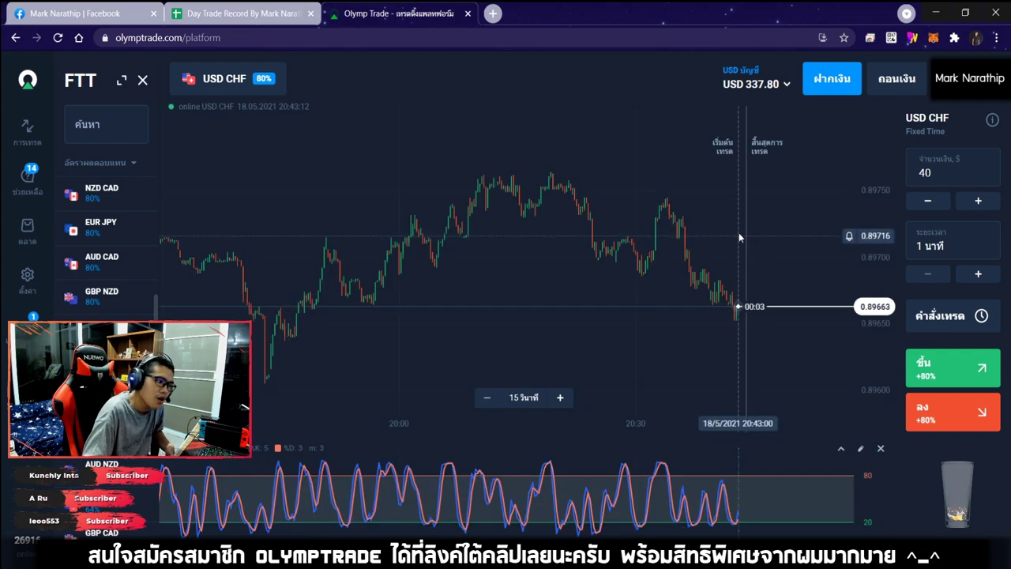
left_click(93, 394)
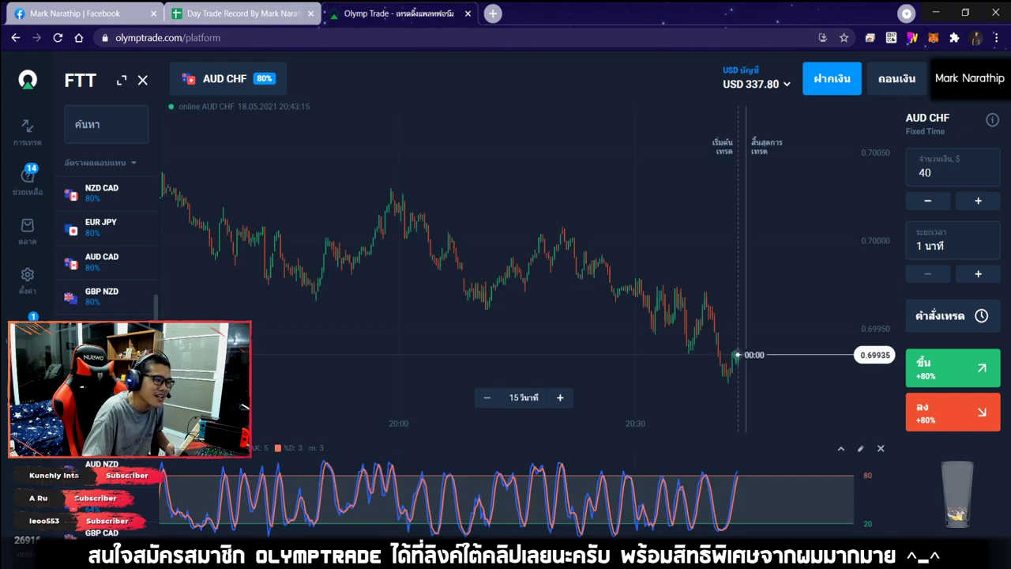
left_click(109, 398)
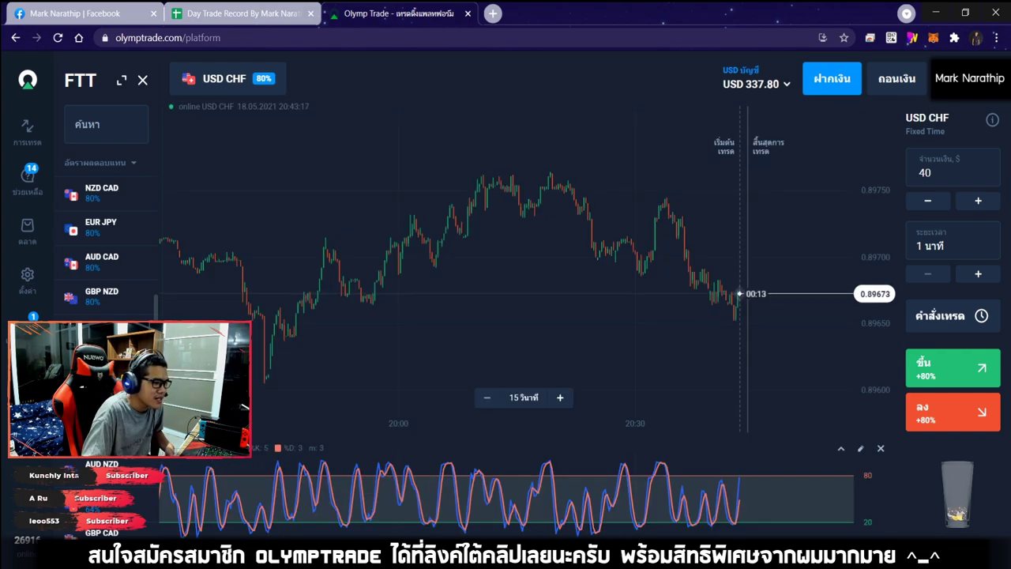
left_click(111, 434)
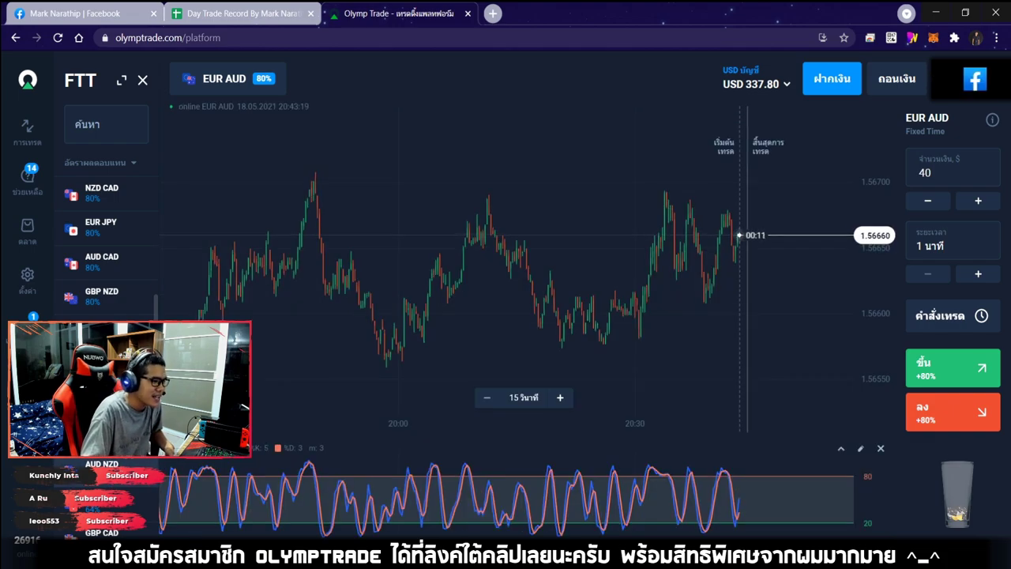
left_click(101, 464)
scroll(101, 464, "down", 5)
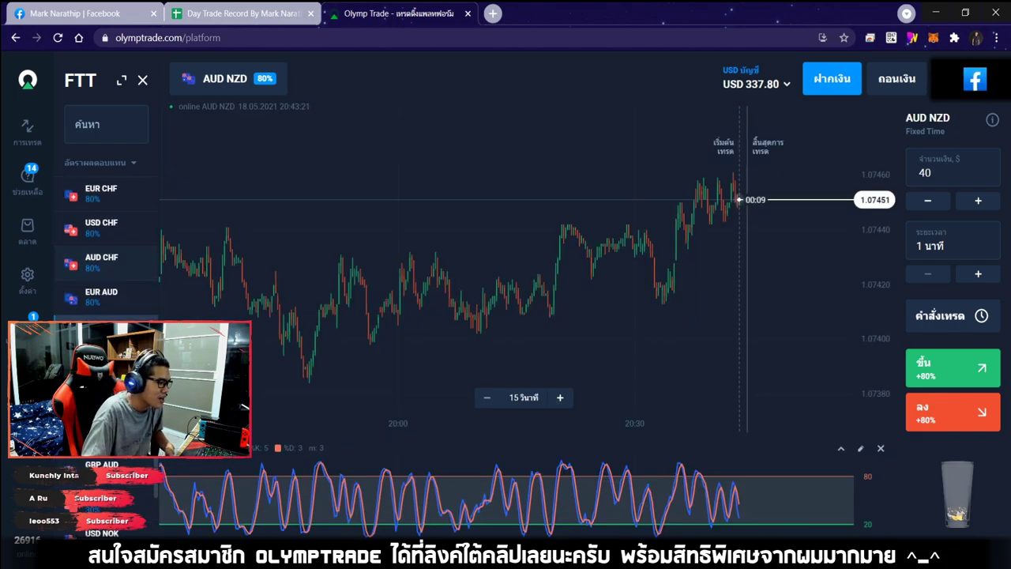
Recheck the highest-payout pairs from NZD JPY, USD JPY and GBP USD through CHF JPY and AUD JPY to GBP CHF
scroll(114, 246, "up", 2)
left_click(111, 194)
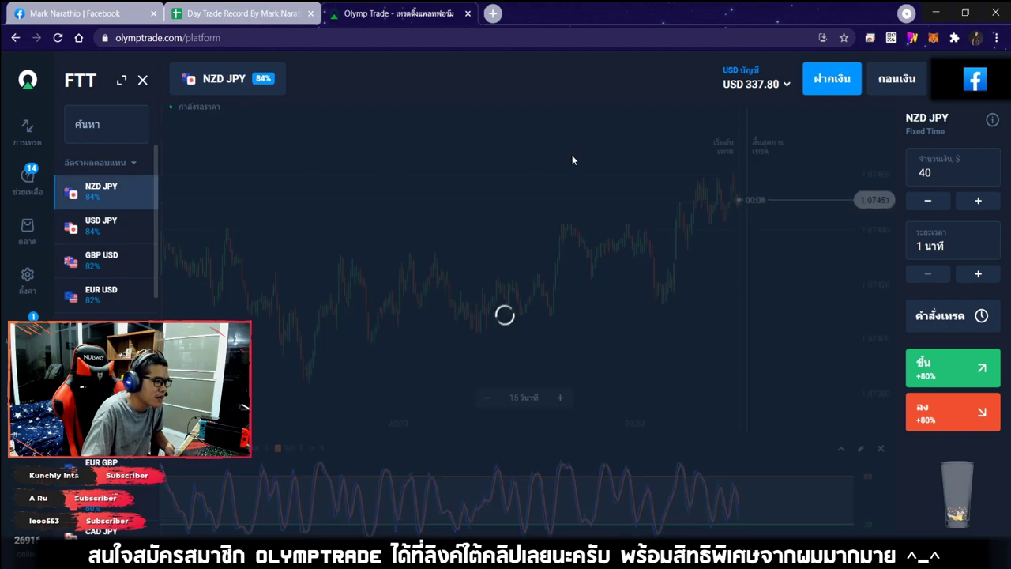
left_click(143, 228)
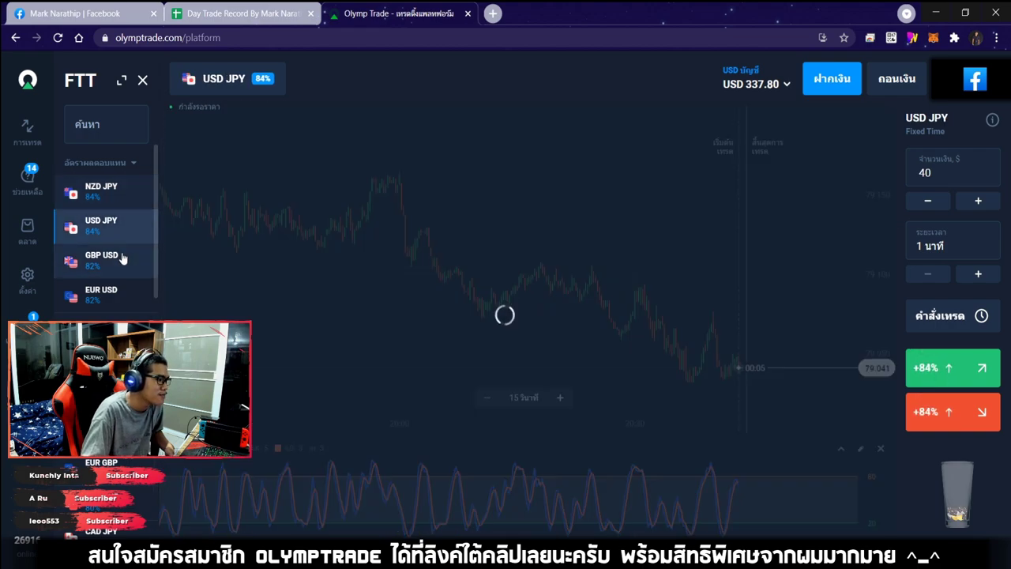
left_click(118, 268)
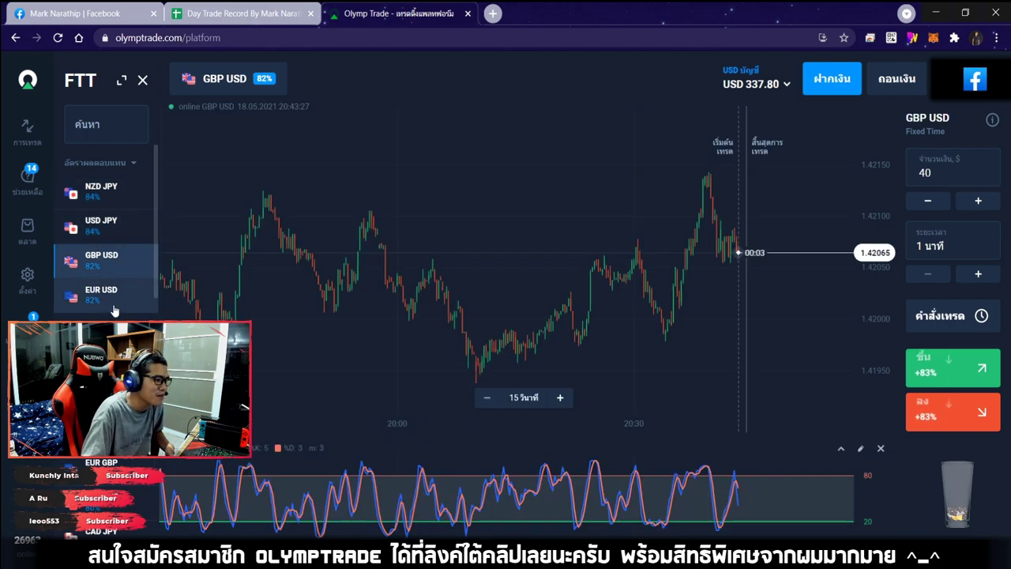
left_click(110, 294)
left_click(111, 329)
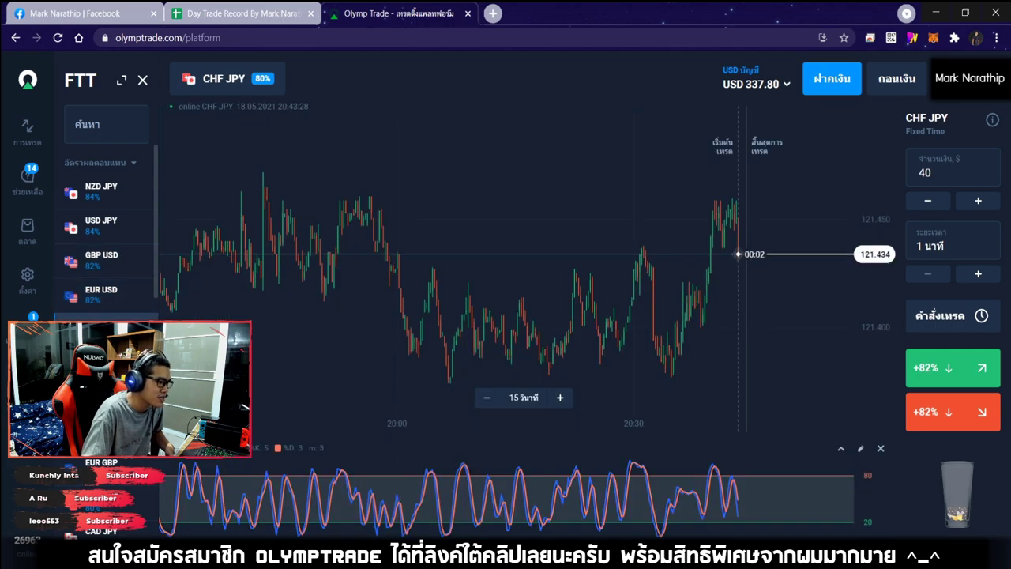
left_click(111, 363)
left_click(110, 261)
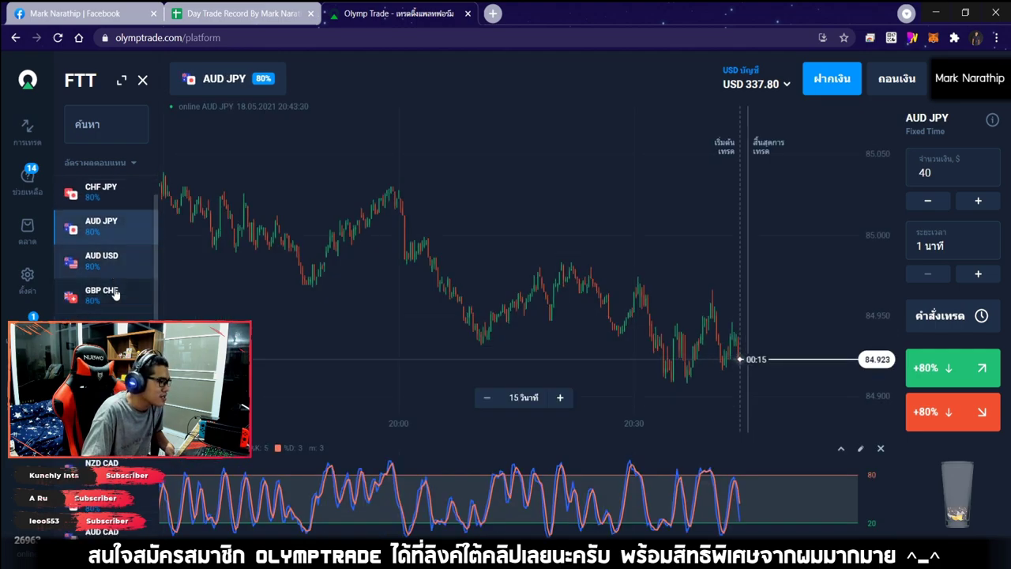
left_click(111, 301)
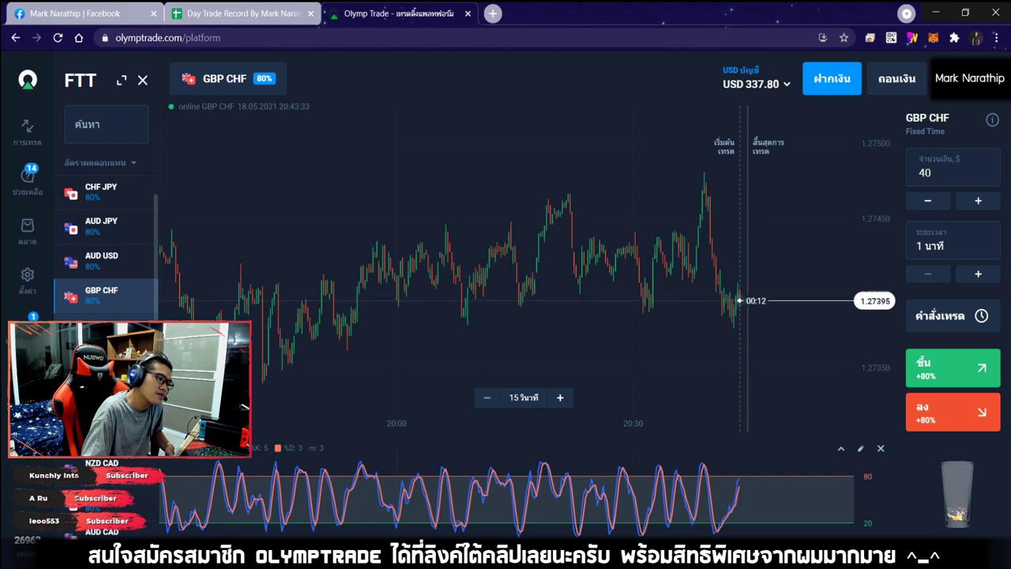
left_click_drag(553, 234, 621, 241)
scroll(402, 253, "down", 5)
Open the EUR GBP chart and draw a descending ray along its highs, from the peak before 20:00 past the peak after 20:30
left_click(110, 329)
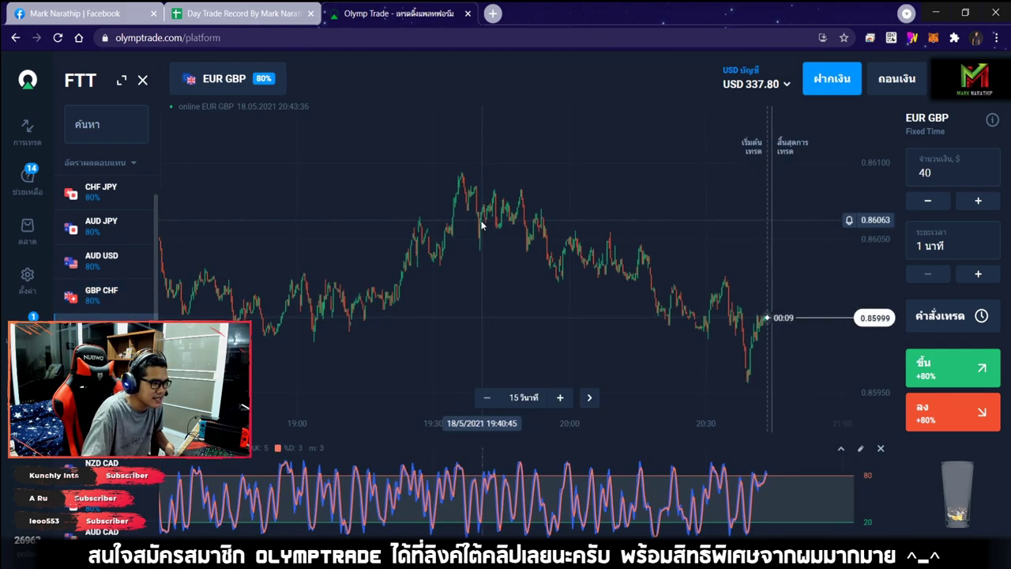
scroll(525, 249, "up", 5)
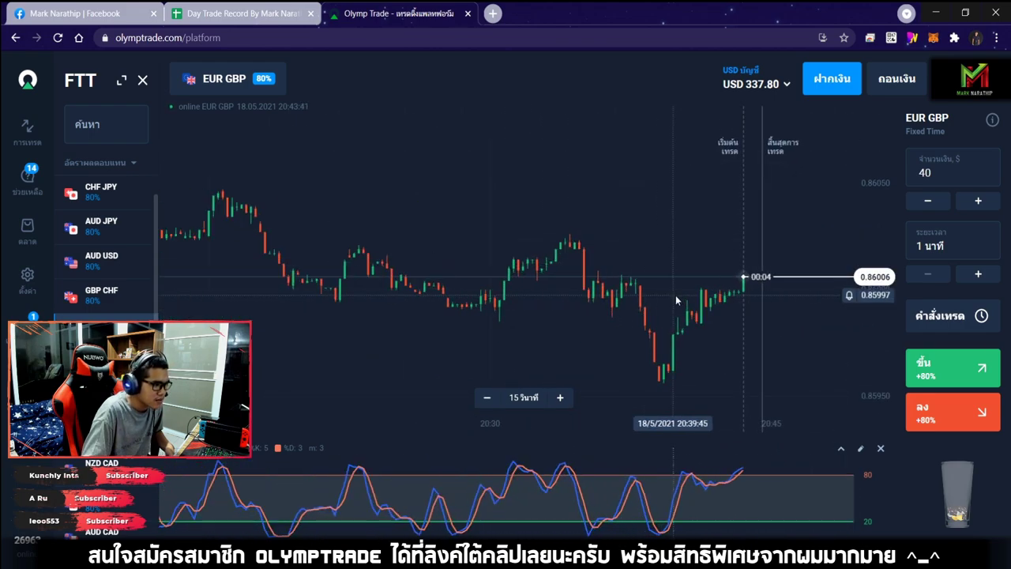
scroll(675, 295, "up", 3)
scroll(648, 284, "down", 5)
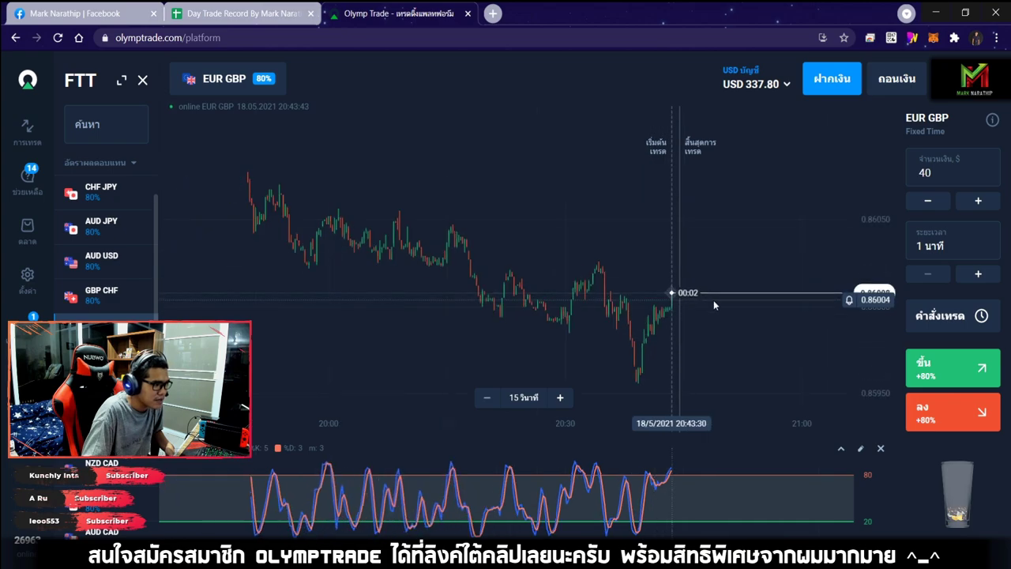
left_click_drag(669, 261, 688, 262)
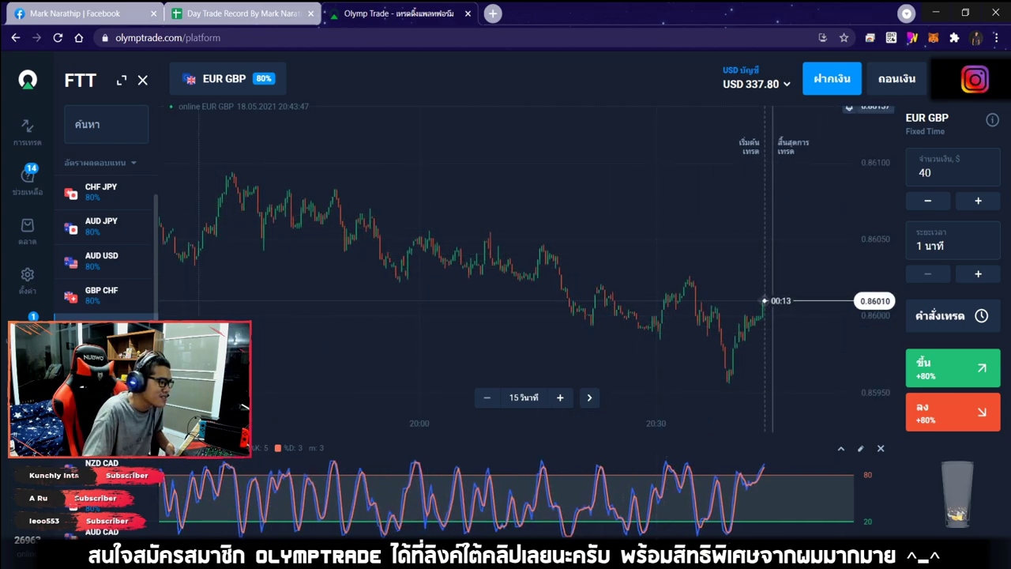
left_click(183, 397)
scroll(106, 348, "down", 7)
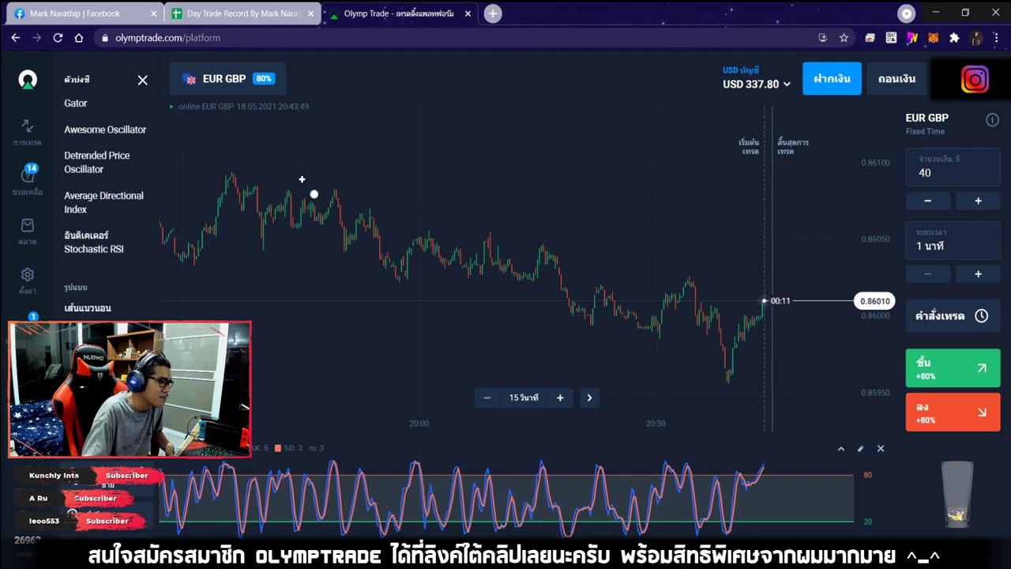
mouse_move(230, 170)
left_mouse_down()
mouse_move(713, 271)
mouse_move(729, 285)
left_mouse_up()
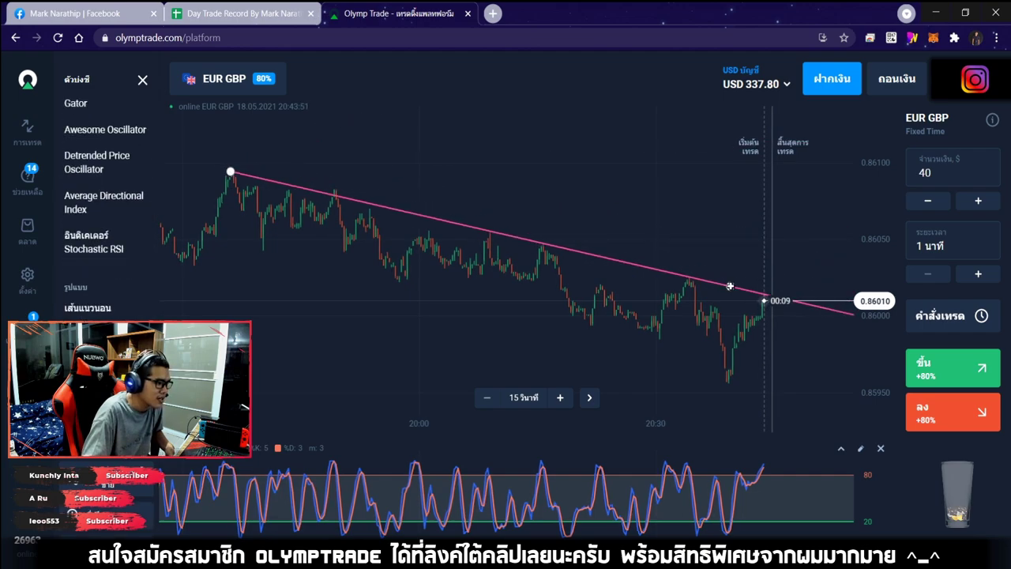
Examine the latest EUR GBP candles and the stochastic oscillator where the price approaches the descending ray
left_click_drag(652, 353, 708, 359)
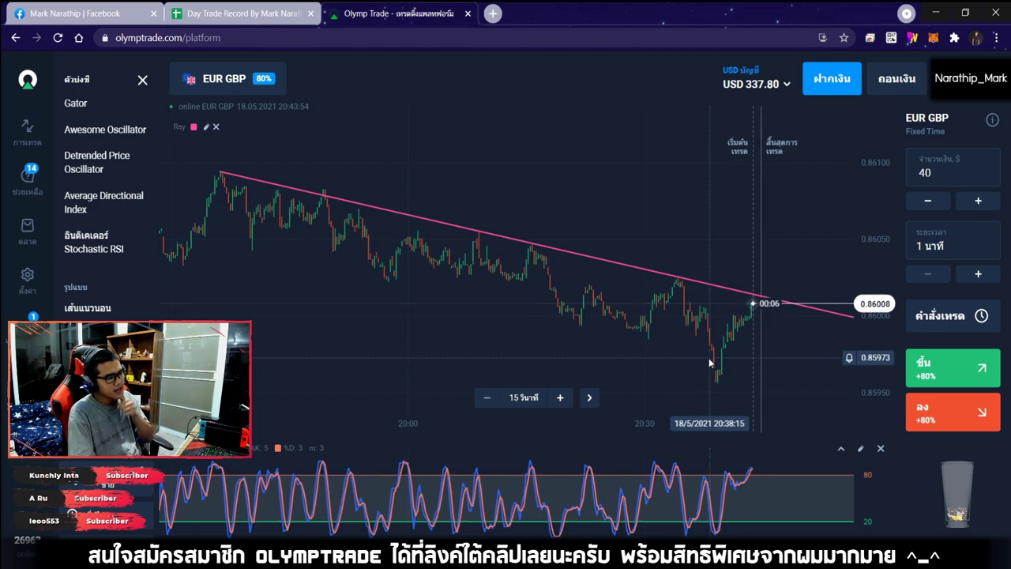
scroll(759, 330, "up", 2)
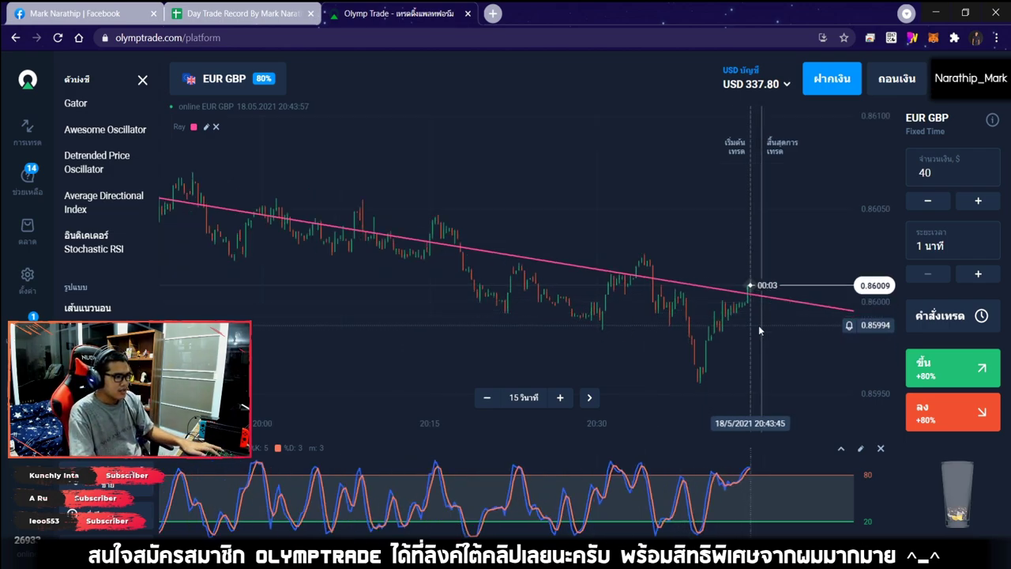
scroll(758, 330, "up", 2)
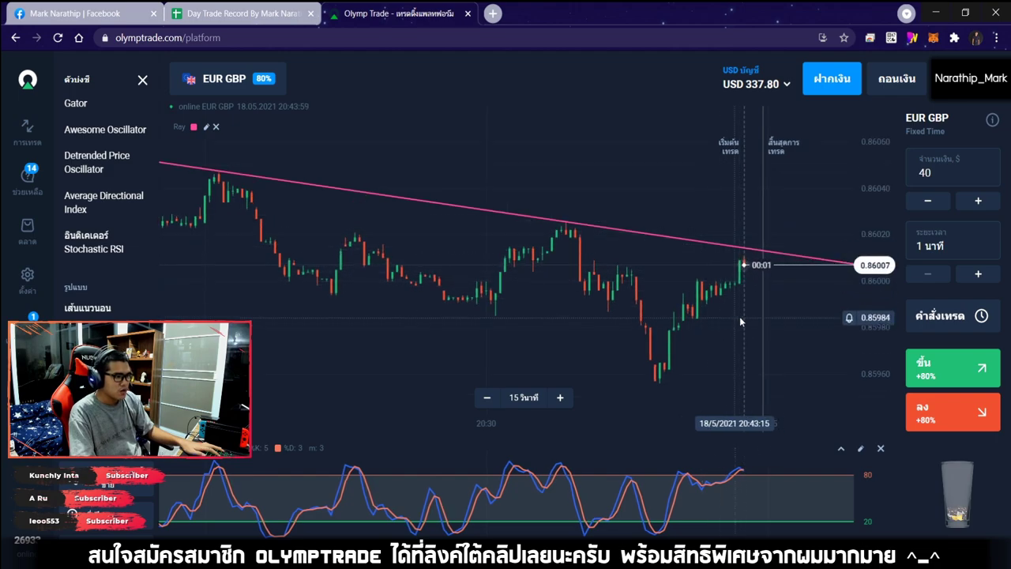
scroll(742, 314, "up", 5)
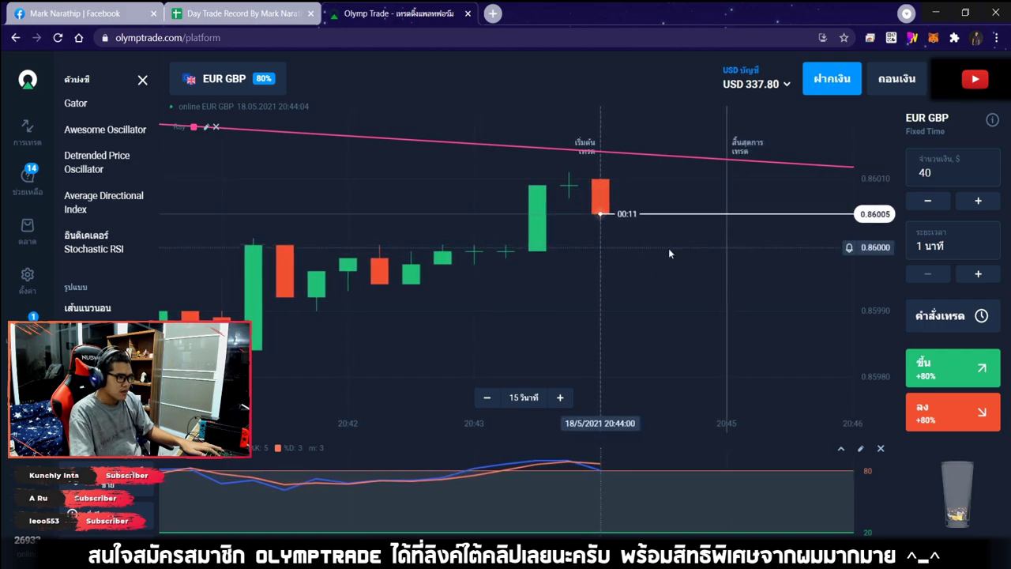
Compare the latest EUR GBP candles with the descending ray in close and wide views, and remove the ray from the chart
scroll(669, 249, "down", 4)
scroll(669, 250, "up", 3)
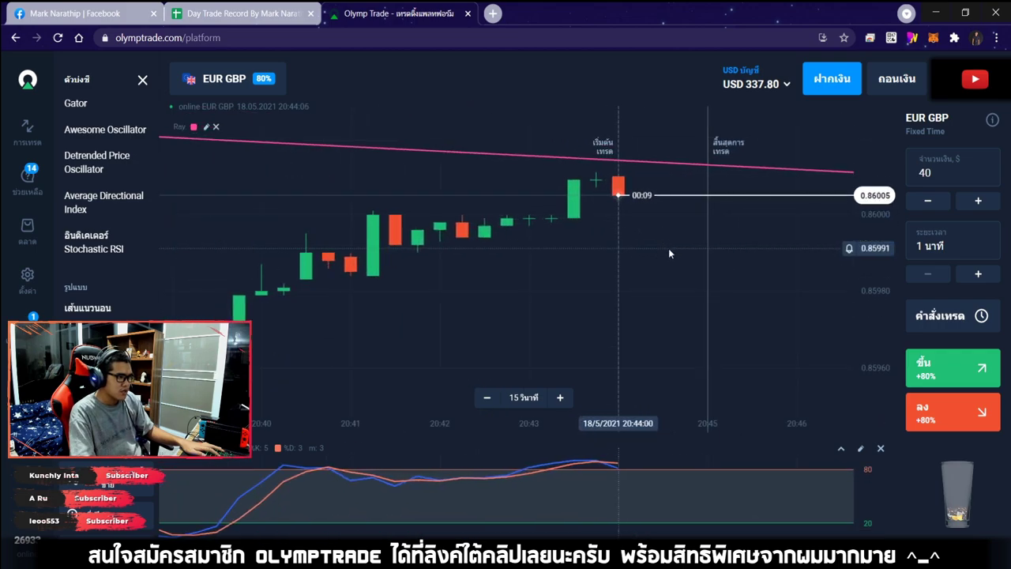
scroll(669, 252, "up", 3)
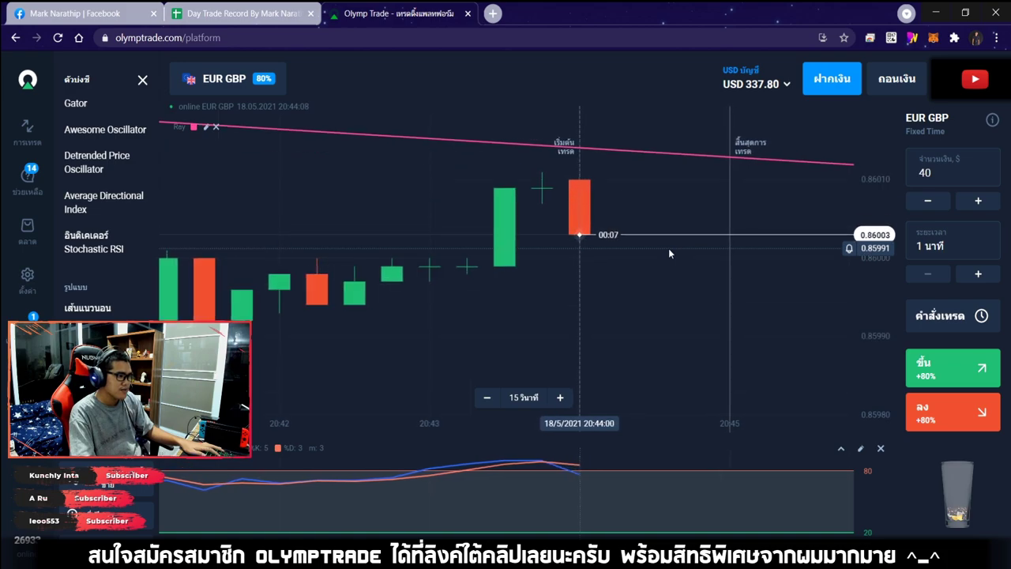
scroll(668, 249, "down", 4)
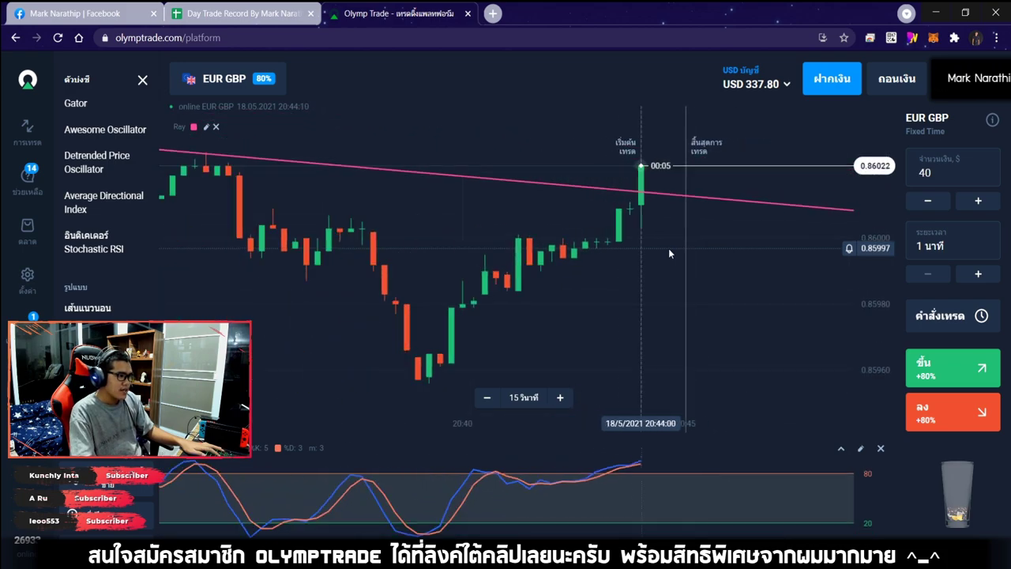
scroll(668, 248, "down", 2)
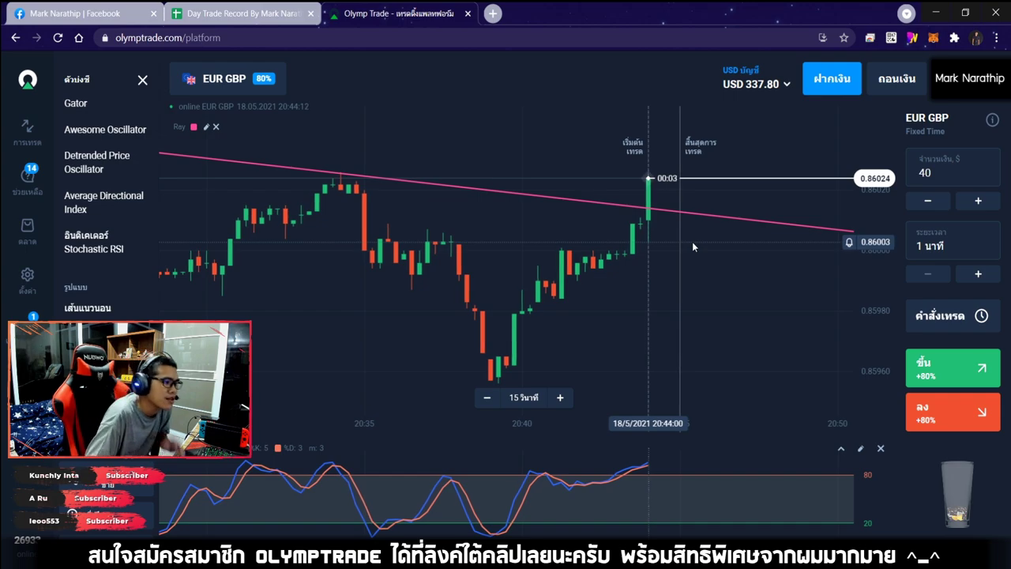
scroll(684, 248, "down", 4)
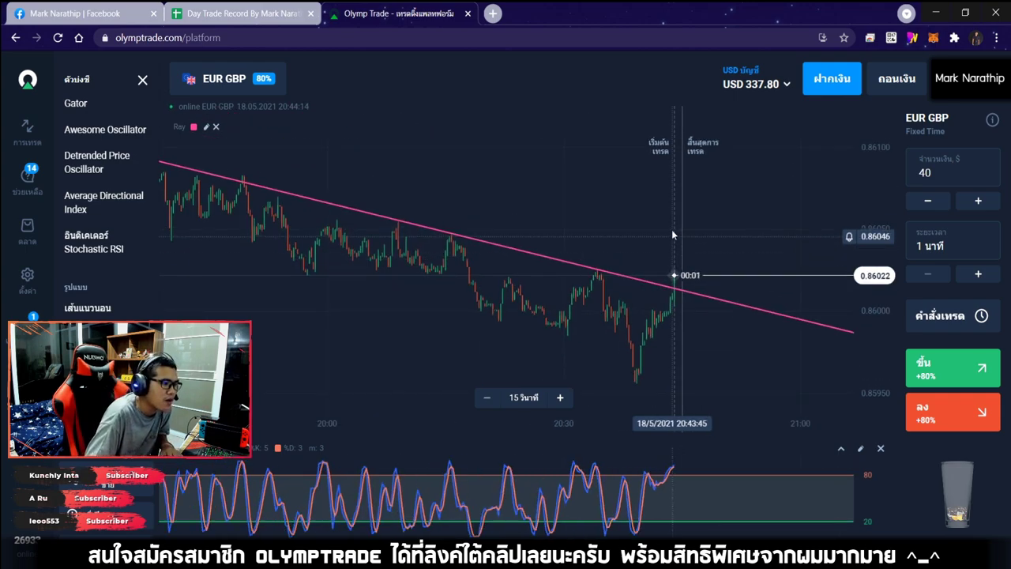
left_click_drag(672, 231, 679, 201)
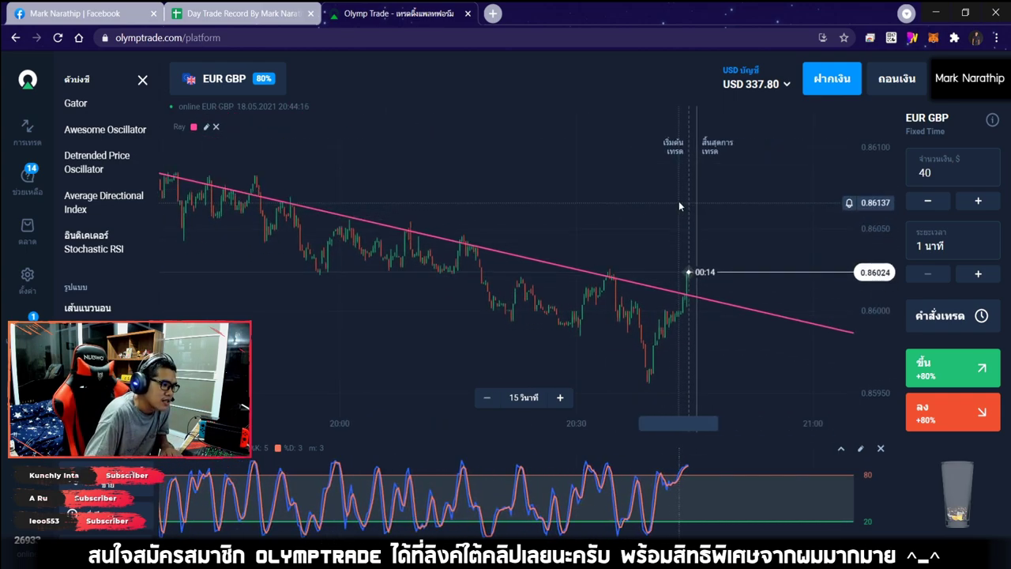
scroll(697, 200, "up", 6)
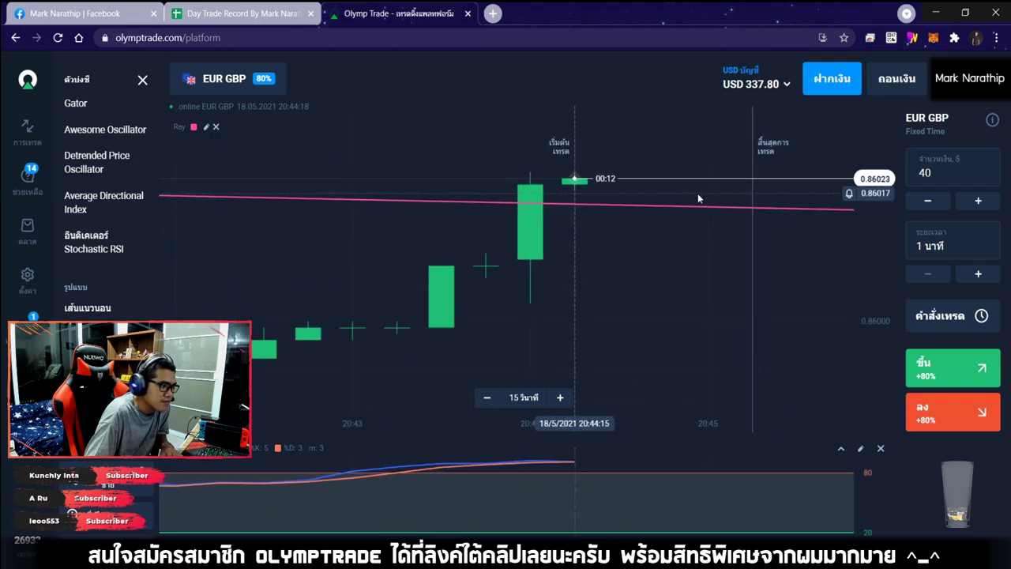
scroll(698, 198, "down", 6)
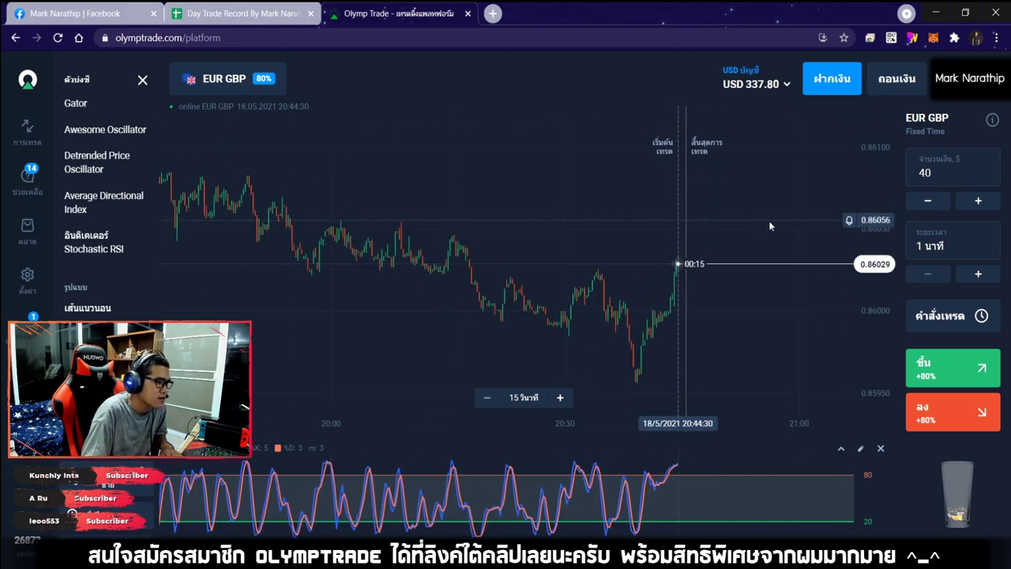
Examine the EUR GBP candles after 20:44 and the stochastic oscillator for a reversal of the climb from the low before 20:40
scroll(740, 250, "up", 5)
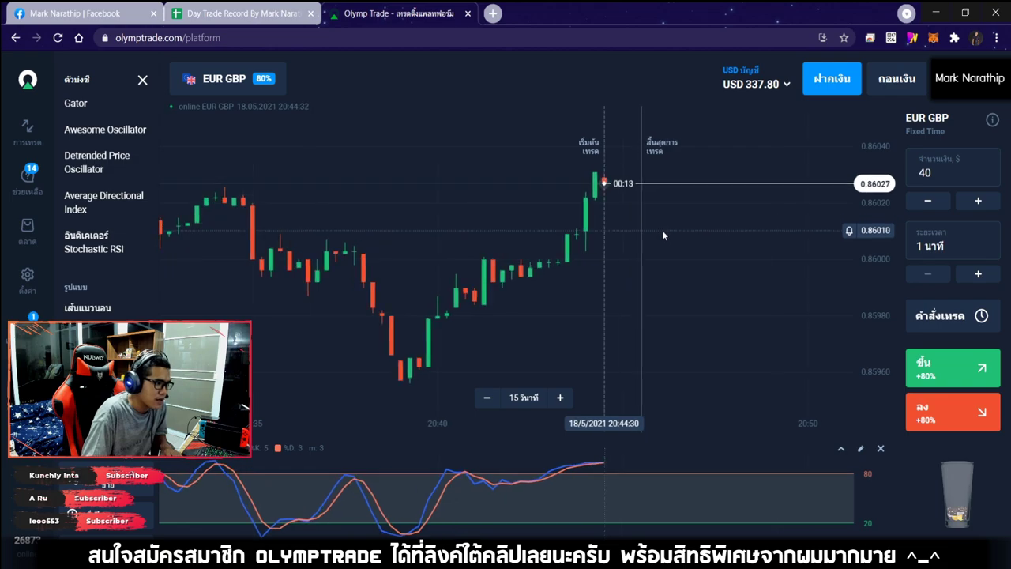
scroll(662, 230, "up", 4)
scroll(612, 218, "down", 3)
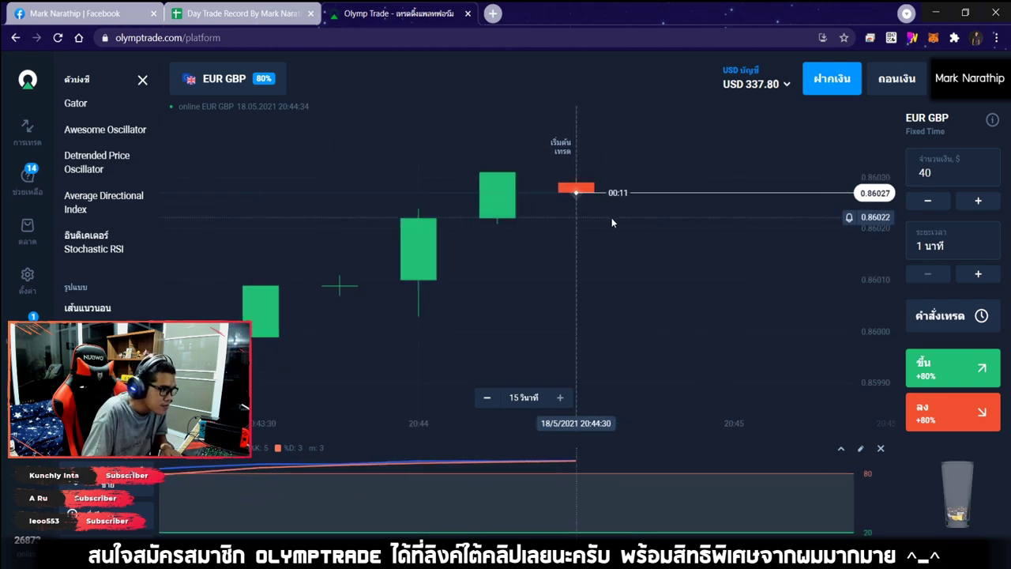
scroll(611, 216, "down", 2)
scroll(612, 216, "down", 8)
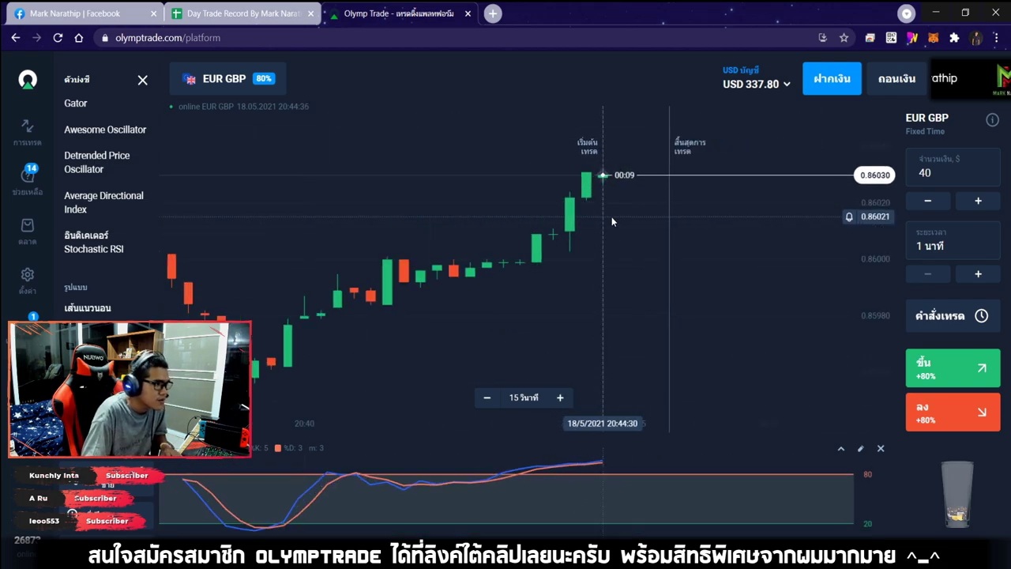
left_click_drag(666, 179, 573, 187)
scroll(732, 198, "down", 1)
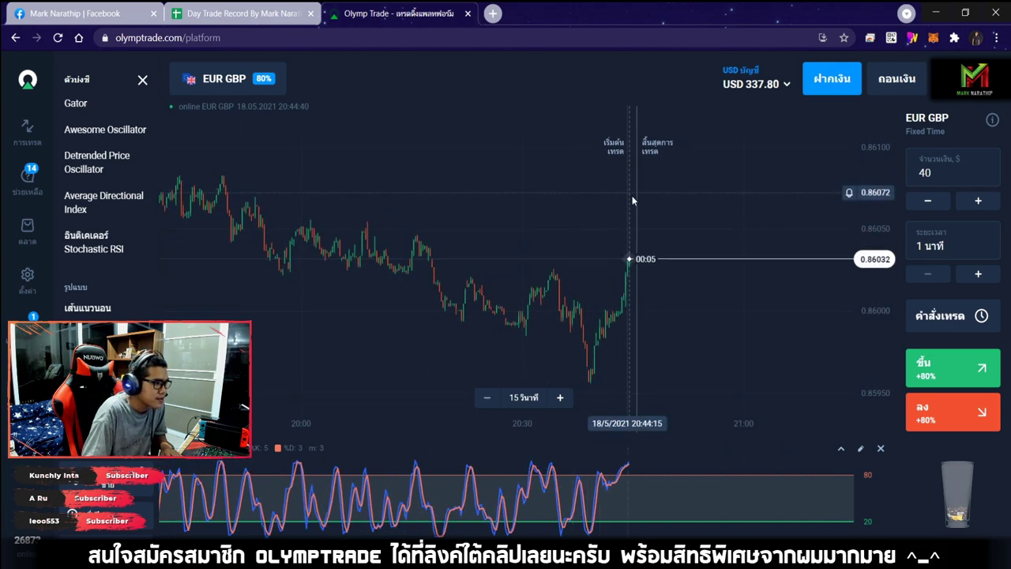
scroll(636, 205, "up", 5)
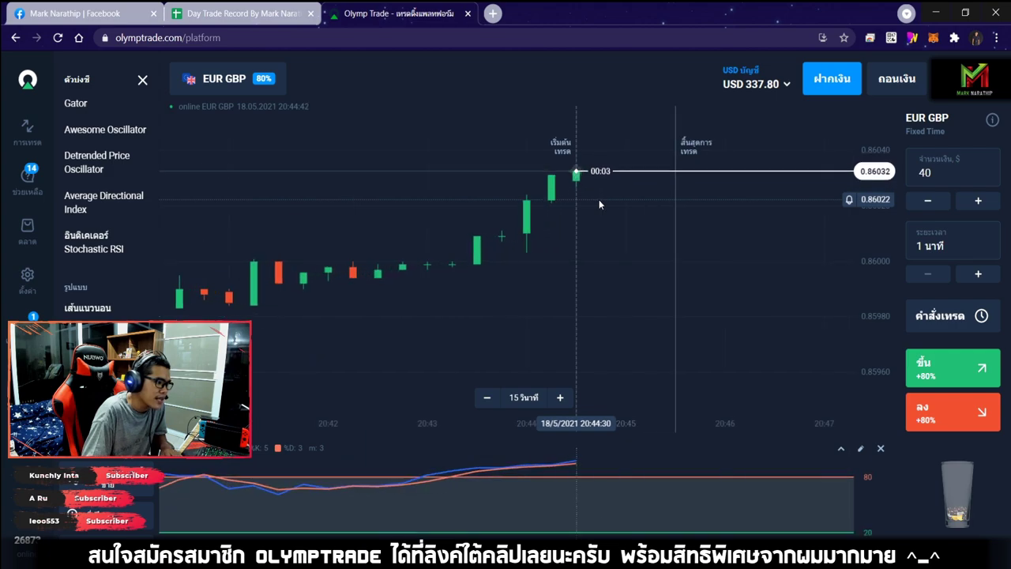
scroll(598, 199, "up", 4)
scroll(600, 199, "down", 3)
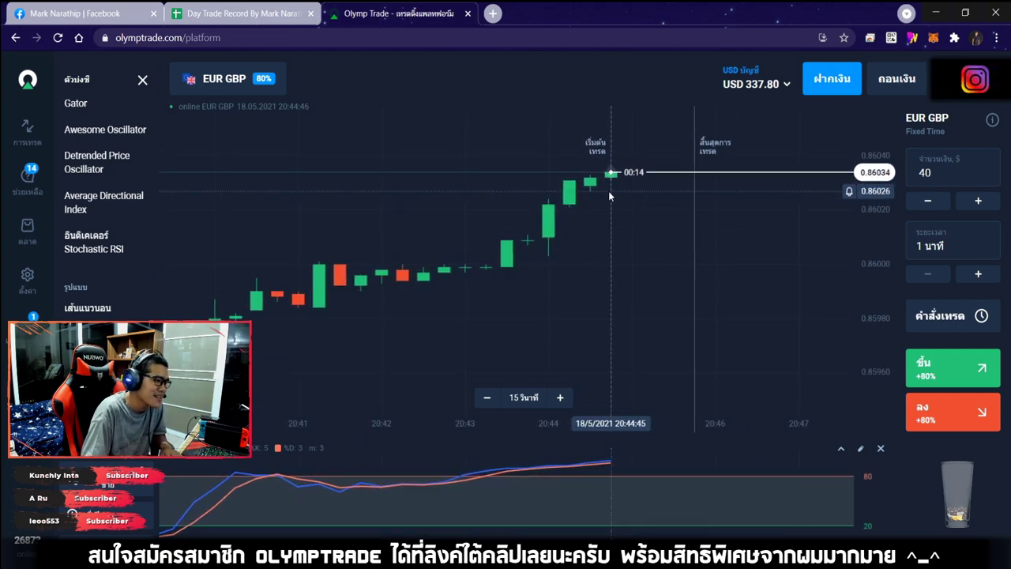
scroll(608, 191, "down", 3)
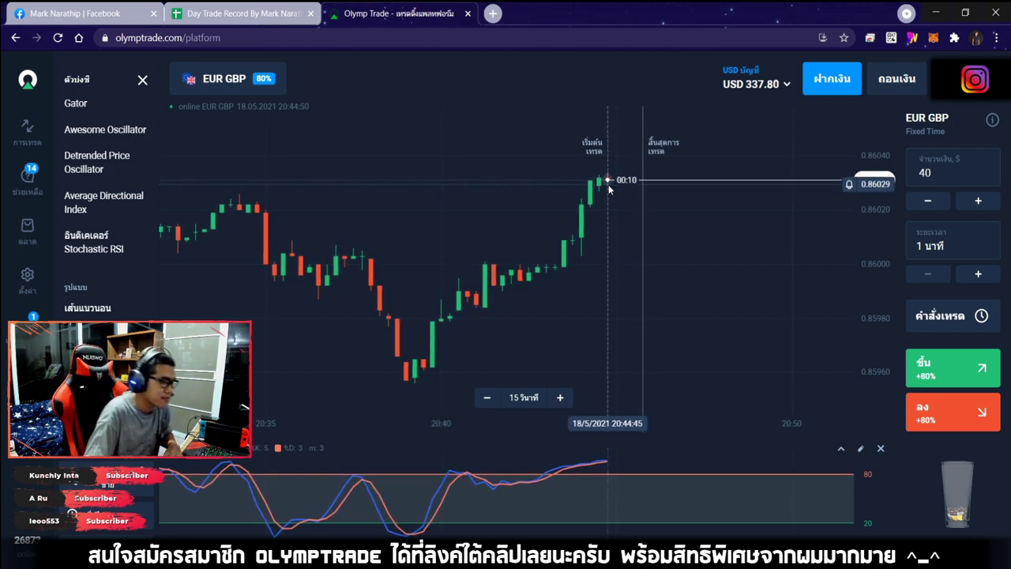
scroll(609, 192, "up", 3)
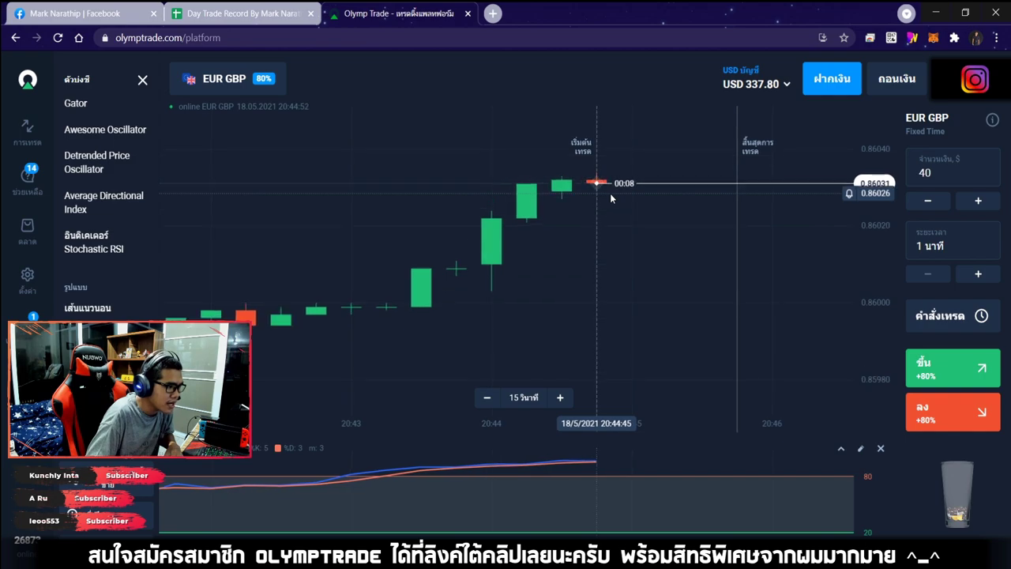
scroll(609, 192, "up", 2)
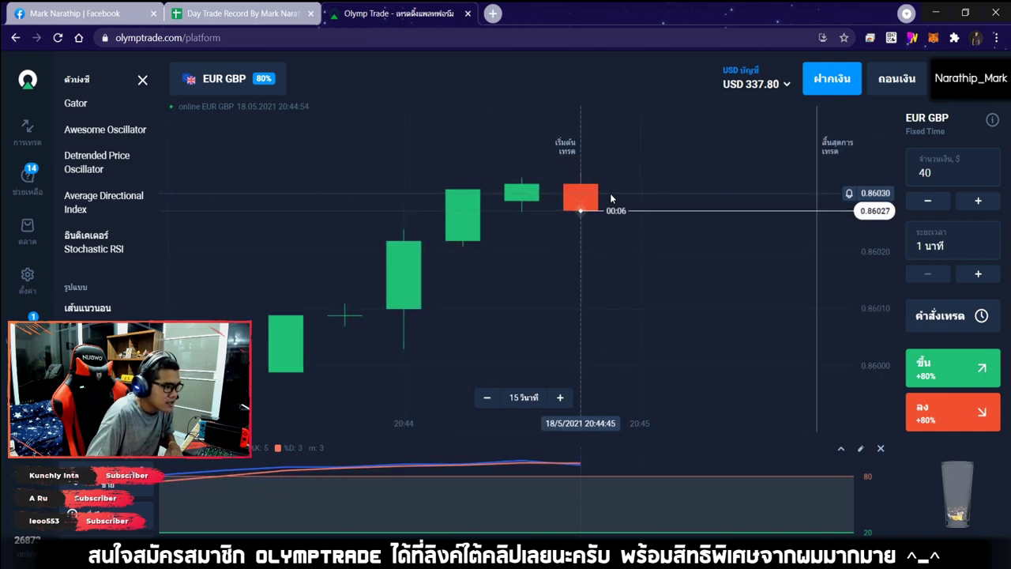
scroll(610, 194, "up", 1)
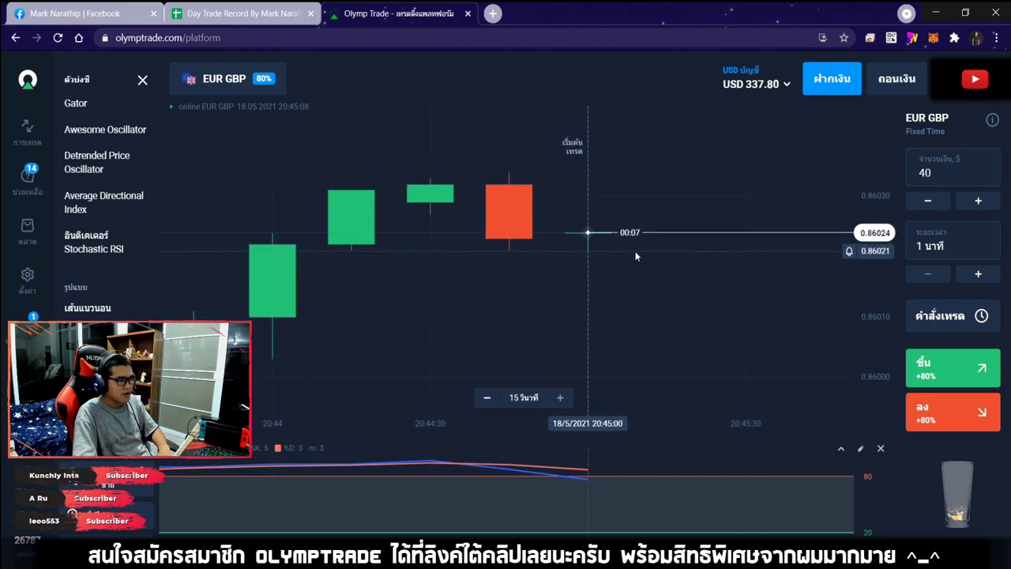
Check the EUR GBP pullback after the 20:44 peak against the wider price history, and open a $40 one-minute down trade
scroll(614, 251, "down", 5)
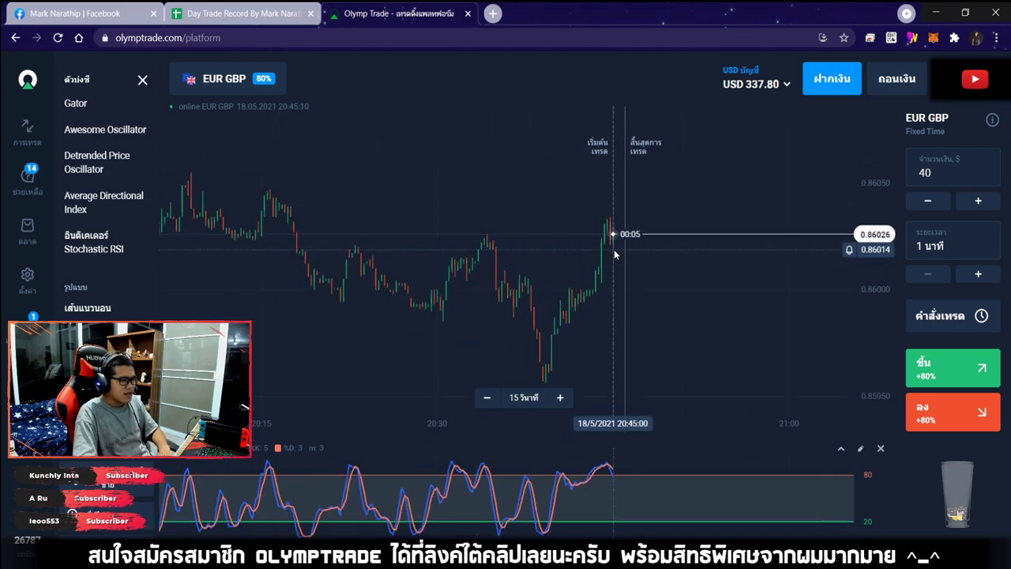
scroll(622, 278, "up", 4)
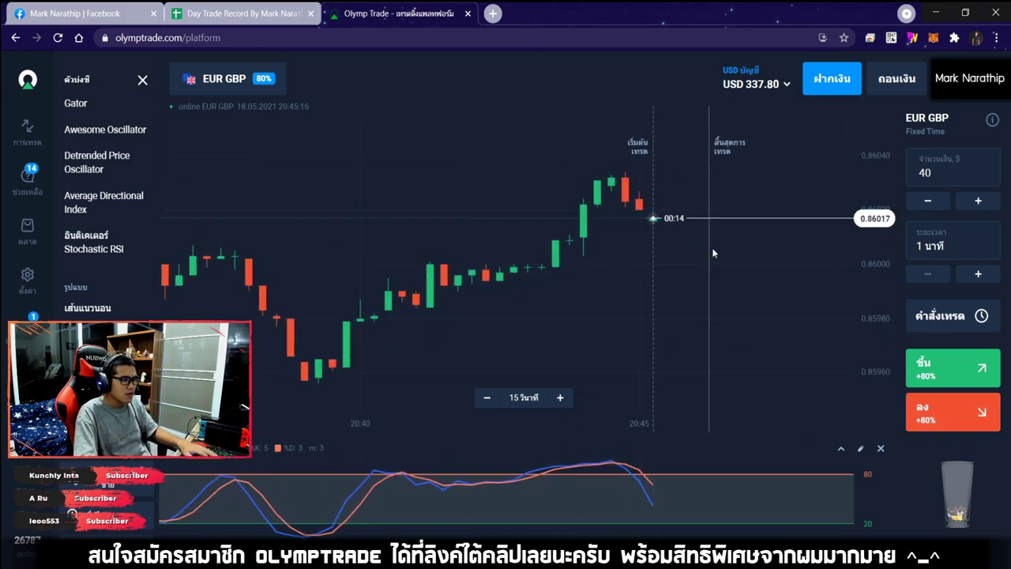
scroll(652, 207, "up", 4)
scroll(659, 203, "up", 2)
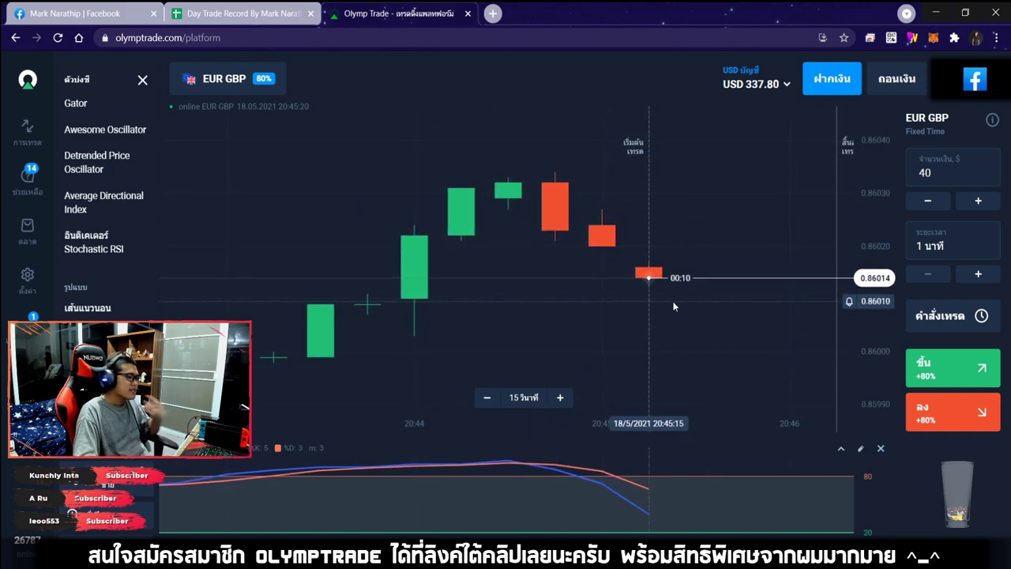
scroll(672, 298, "down", 3)
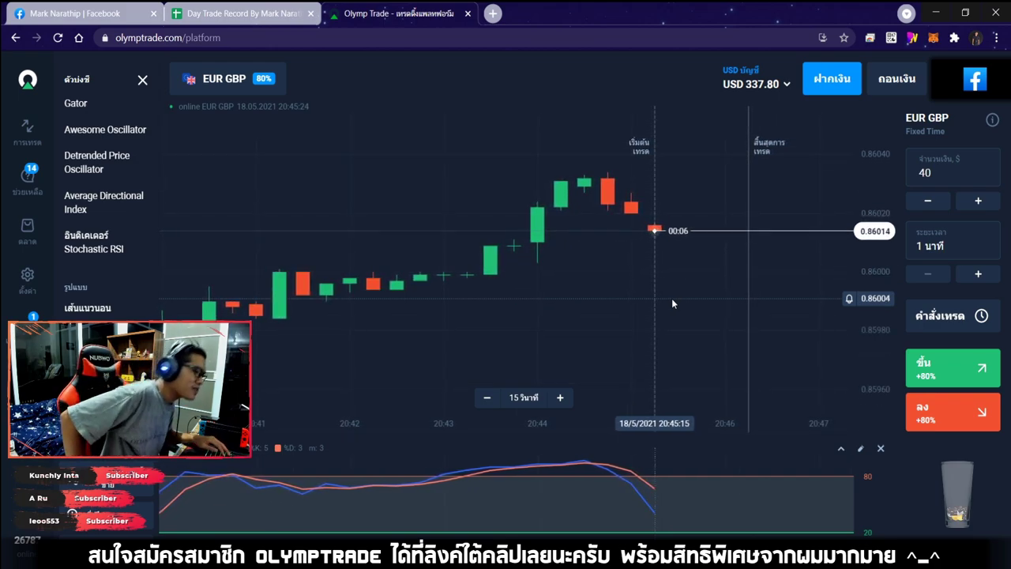
scroll(671, 298, "up", 3)
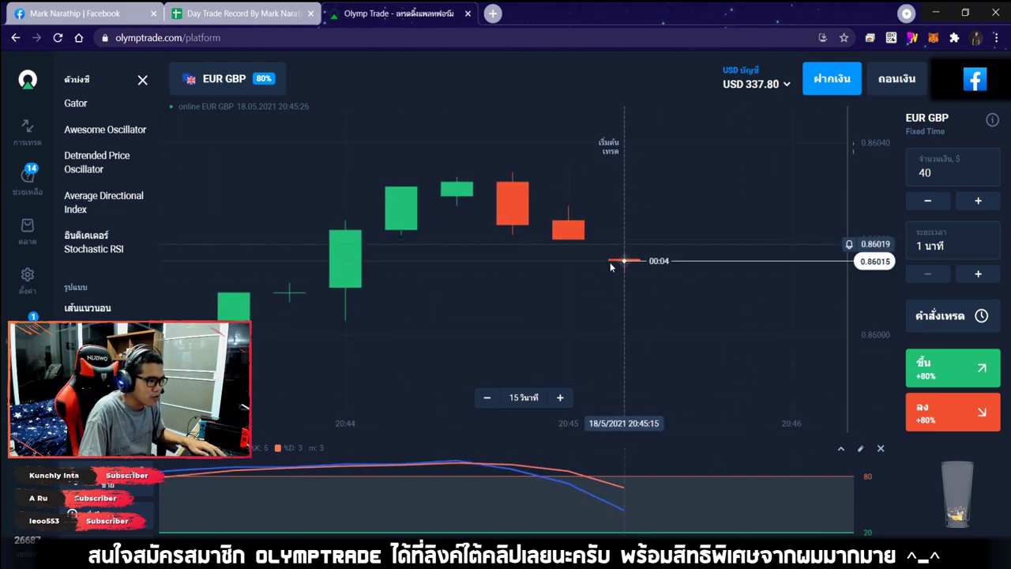
left_click(953, 427)
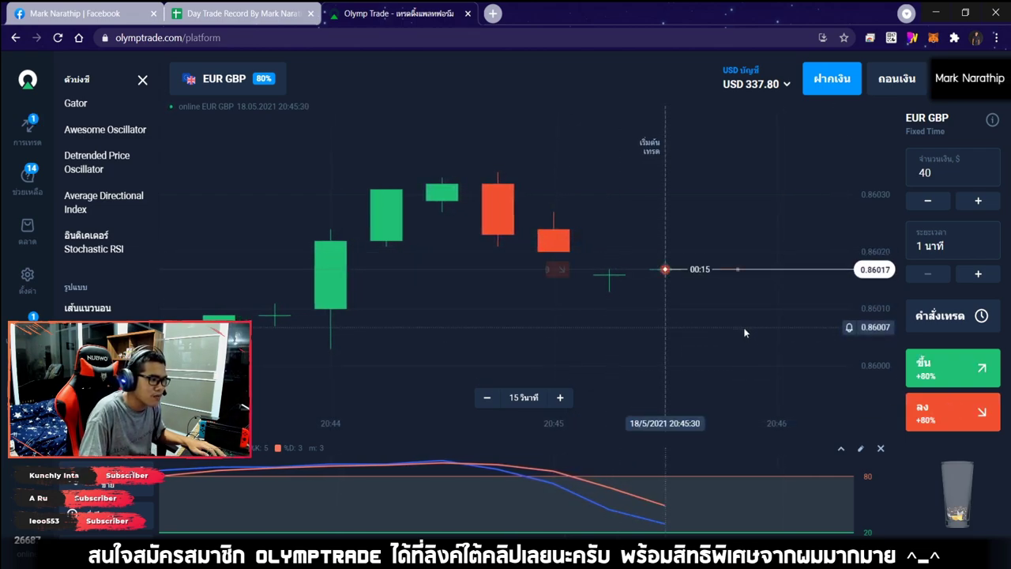
Draw a freehand descending arrow over the EUR GBP highs from before 20:00 to the latest peak with the page's drawing tool, and clear it
scroll(634, 311, "down", 5)
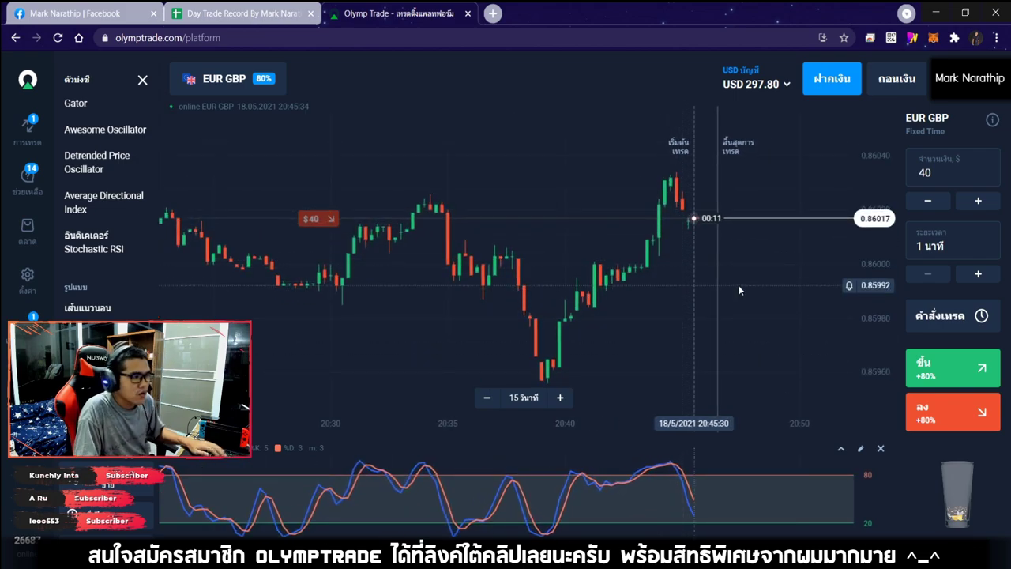
scroll(738, 283, "down", 4)
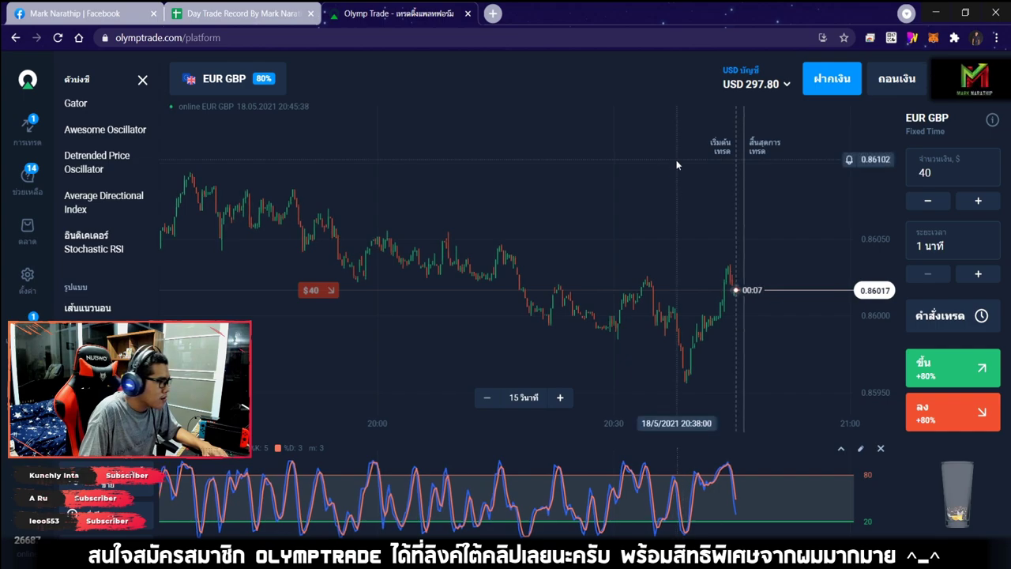
mouse_move(676, 160)
left_mouse_down()
mouse_move(622, 165)
mouse_move(687, 171)
left_mouse_up()
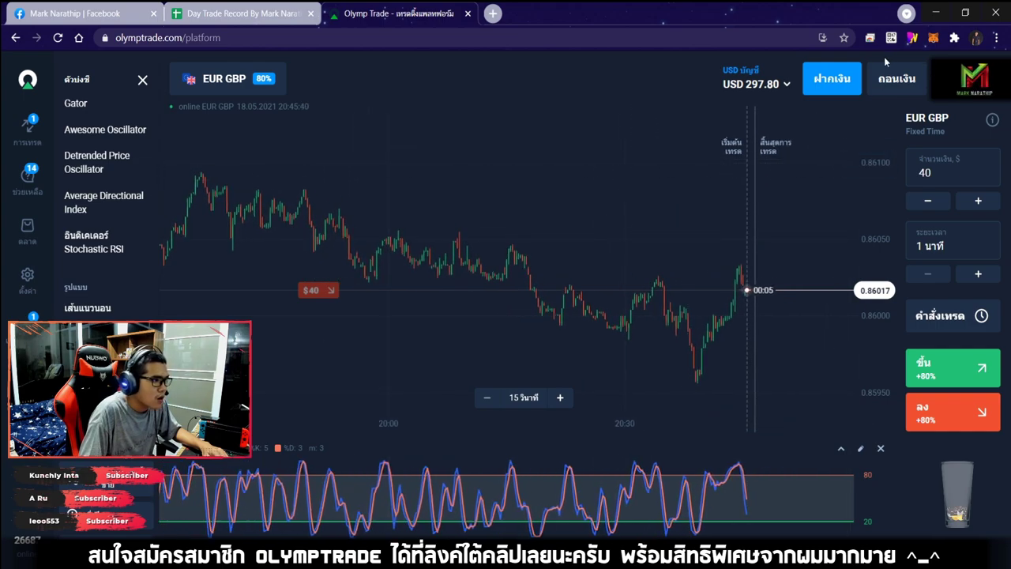
left_click(912, 38)
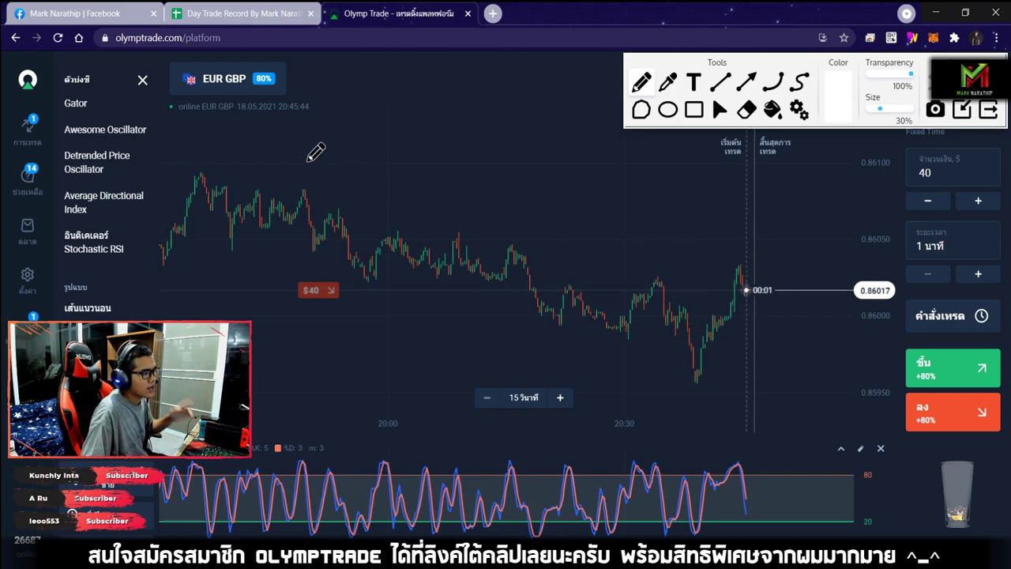
mouse_move(213, 146)
left_mouse_down()
mouse_move(725, 247)
mouse_move(675, 253)
left_mouse_up()
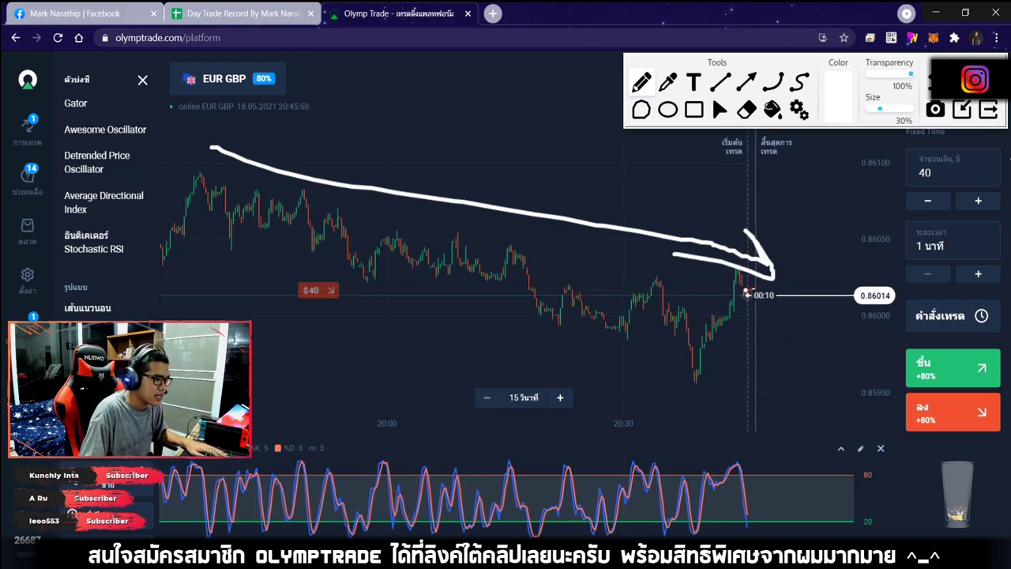
left_click(776, 113)
Sketch a rising arrow along the climb, three falling arrows after the peak and a circle on the stochastic crossover; clear them and close the drawing tool
scroll(748, 272, "up", 5)
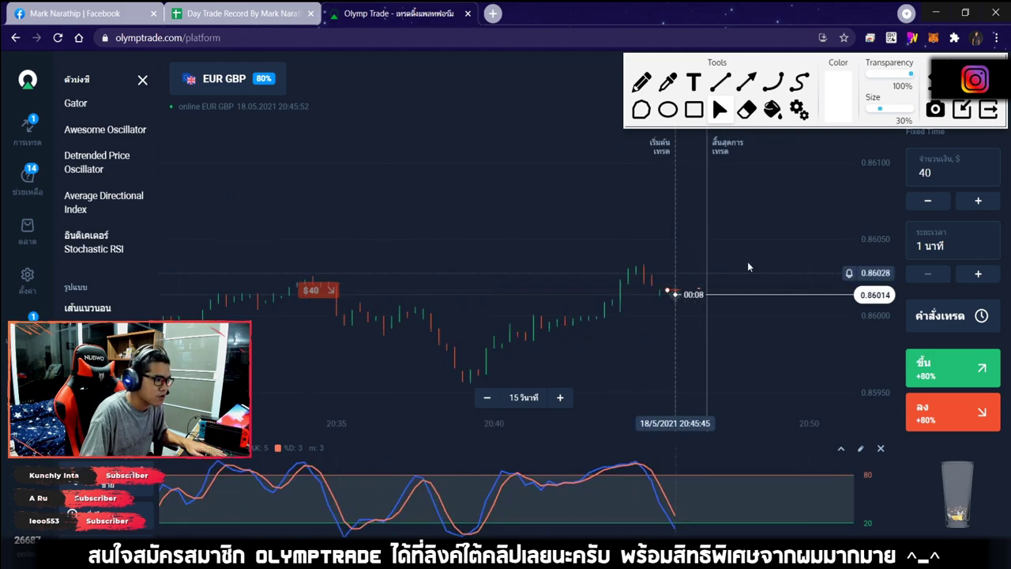
left_click_drag(827, 378, 839, 311)
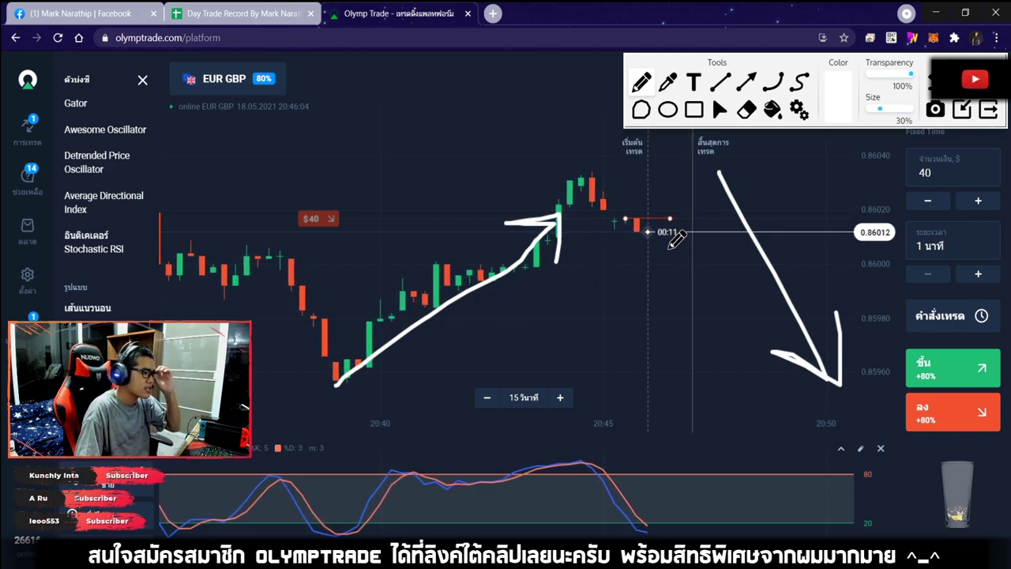
left_click_drag(665, 247, 719, 380)
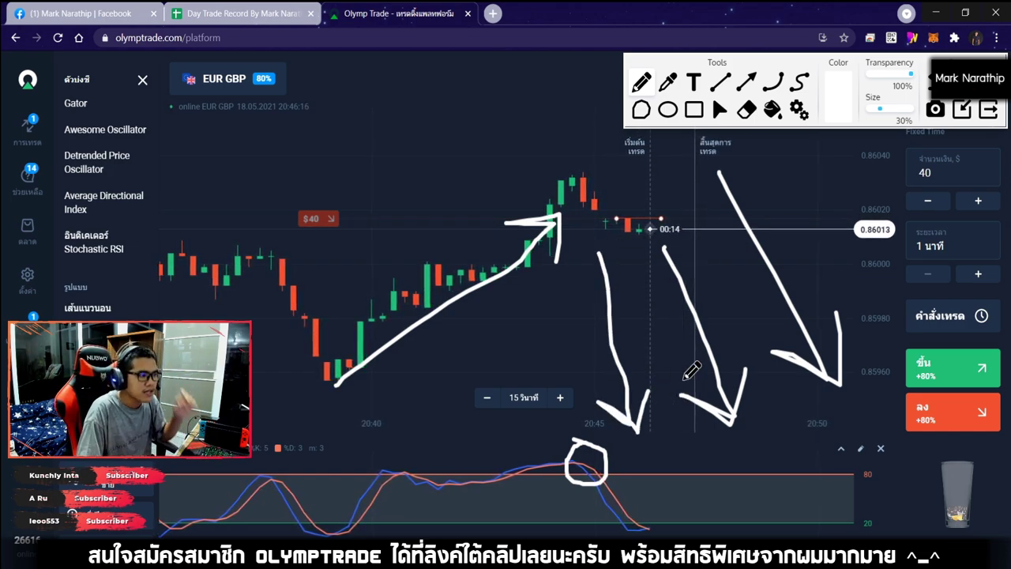
left_click(988, 80)
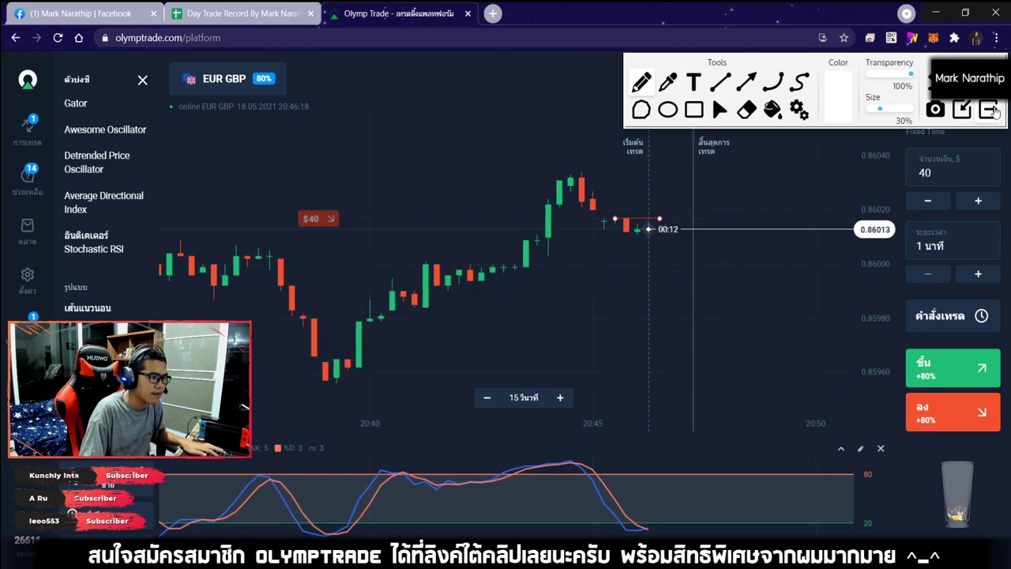
left_click(990, 110)
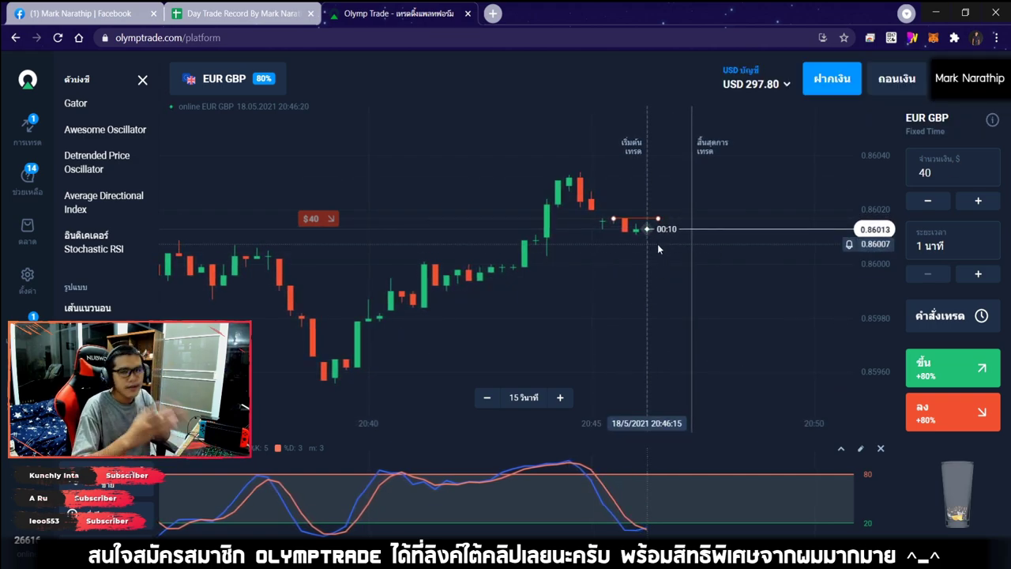
Follow the EUR GBP down trade to expiry, and record trade 12 in the Day Trade Record sheet as เสมอ at 80%
scroll(657, 245, "up", 3)
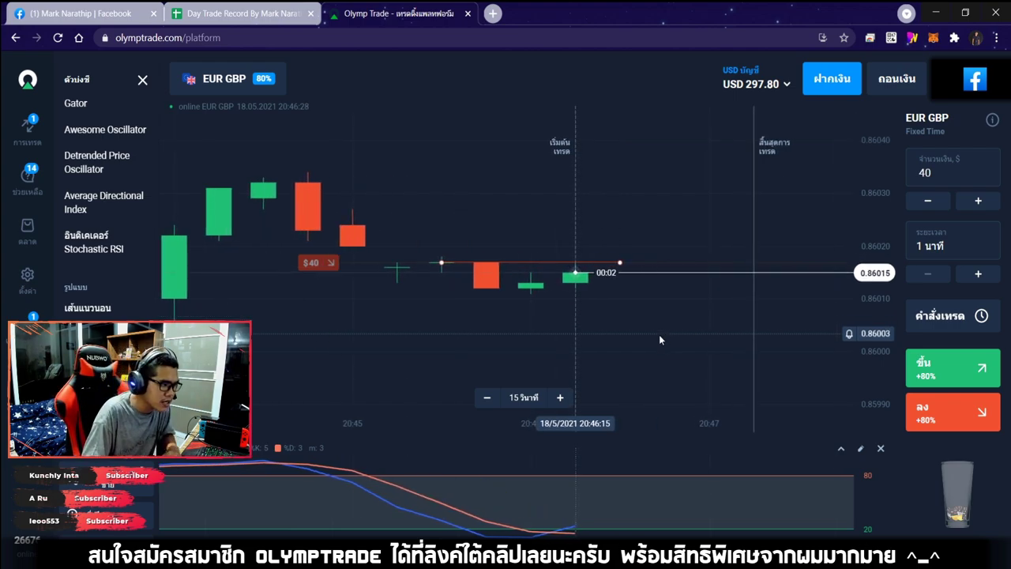
scroll(663, 336, "up", 2)
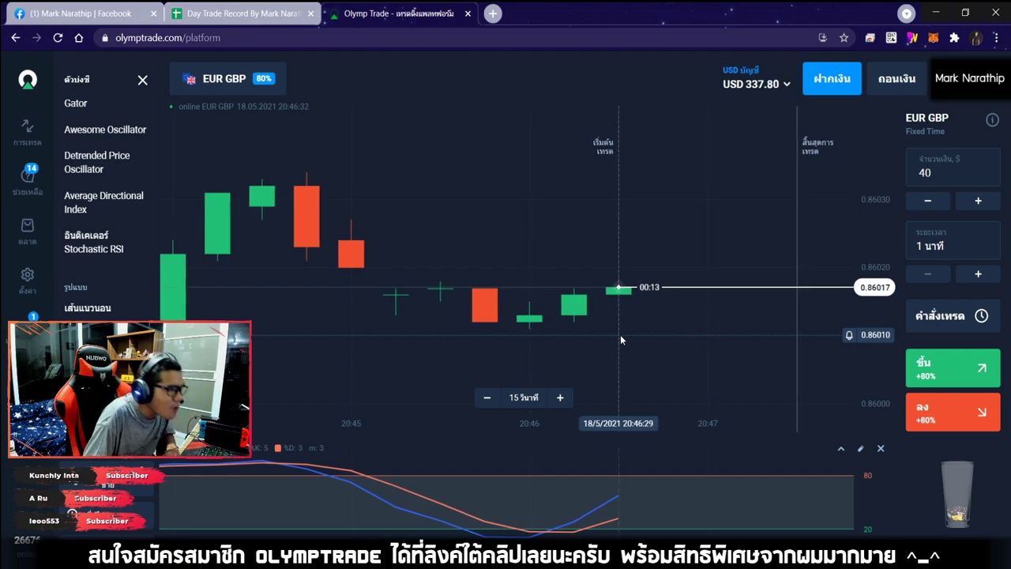
left_click(241, 14)
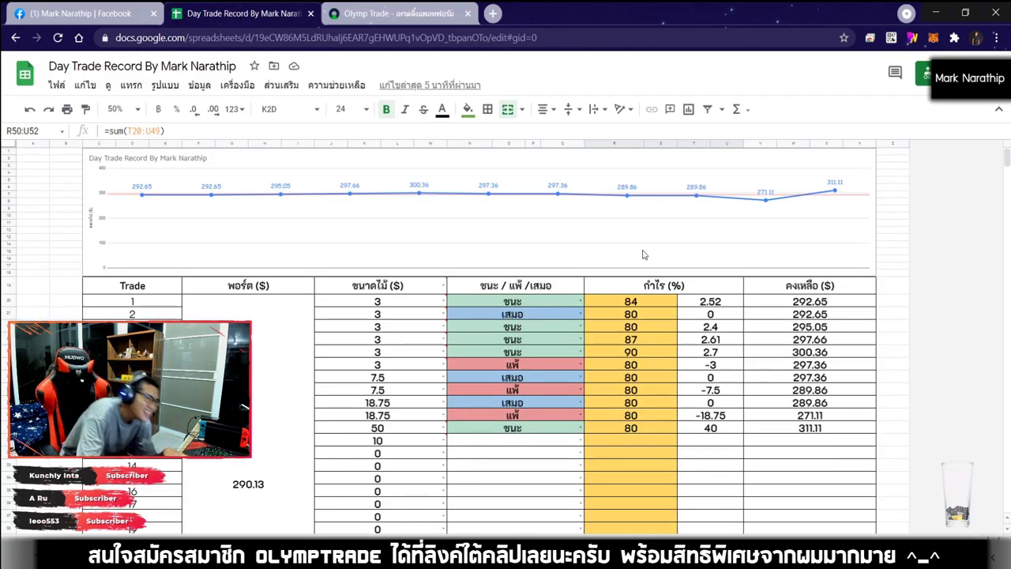
scroll(644, 254, "down", 3)
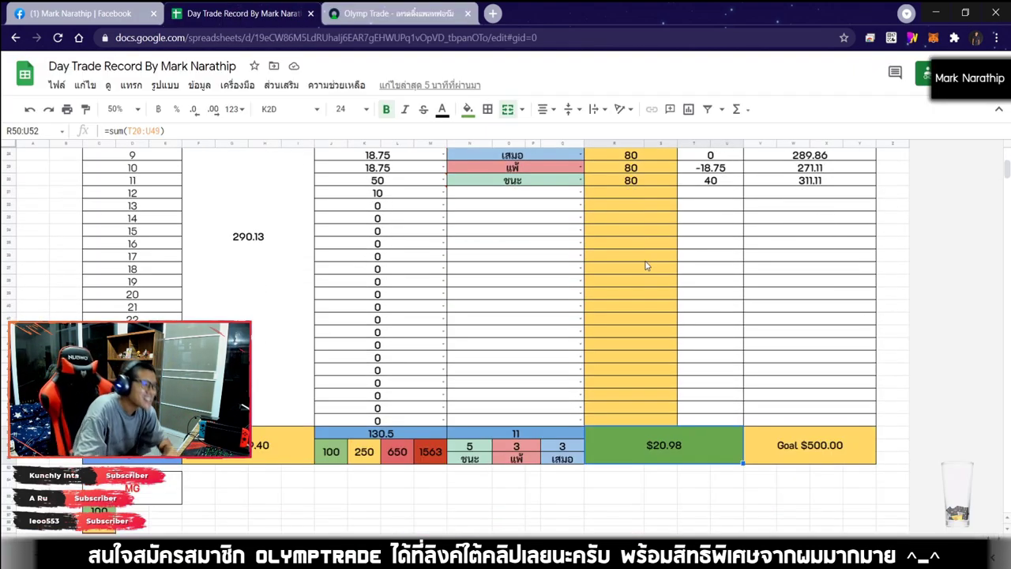
double_click(519, 196)
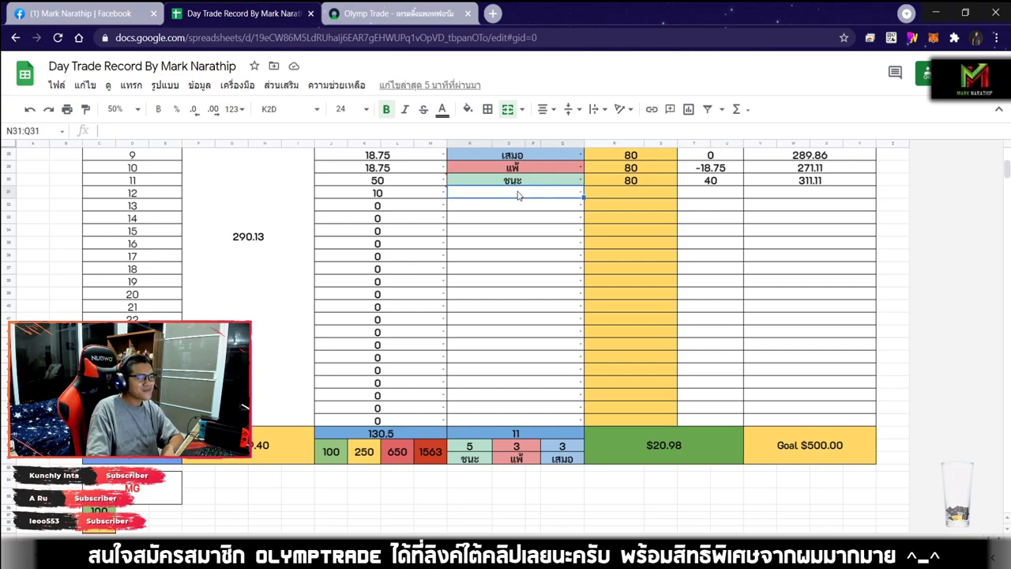
left_click(629, 200)
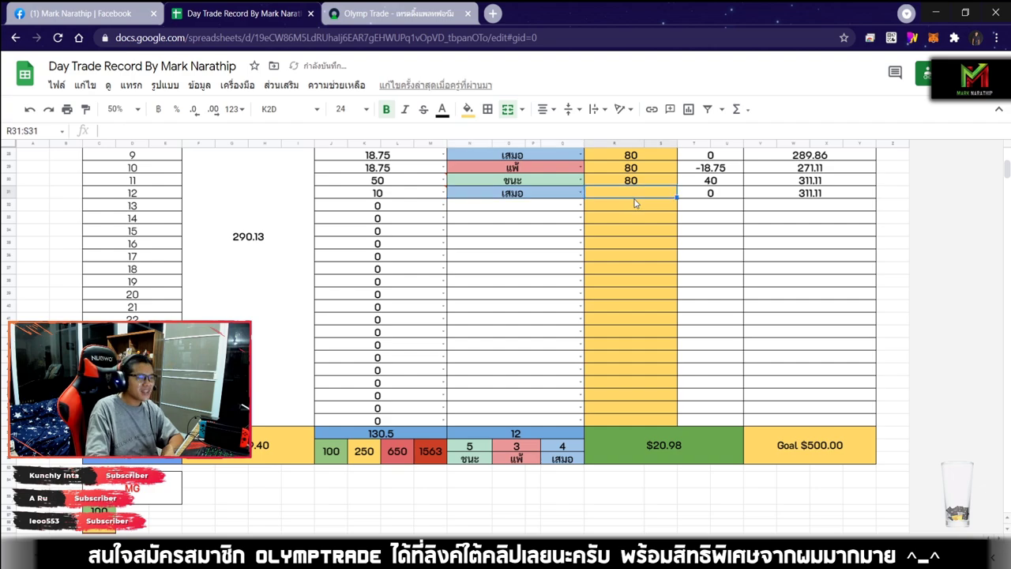
Set the trade size to 40 for trades 12 and 13 in the trade record
scroll(632, 253, "up", 4)
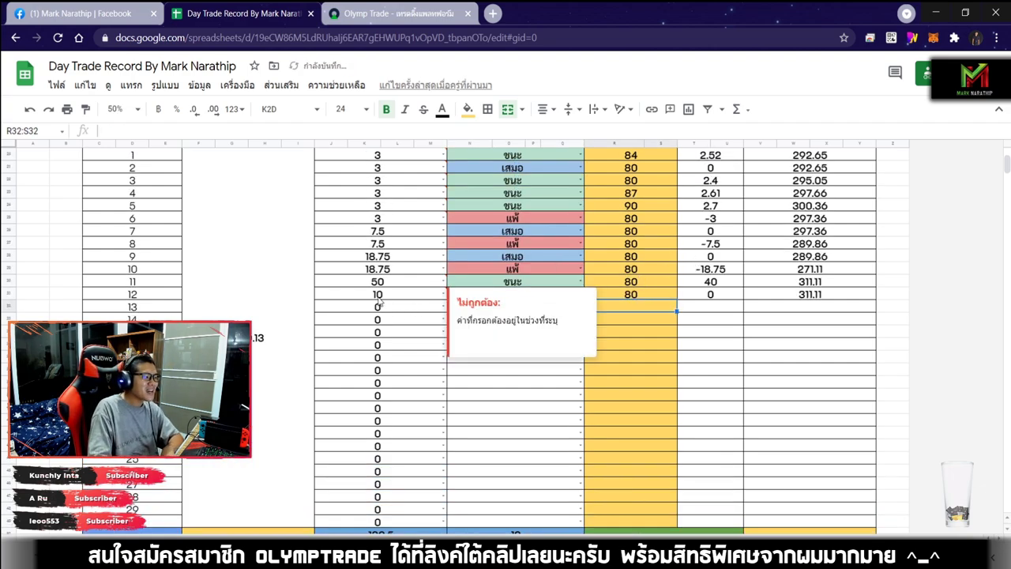
left_click(433, 298)
type("0")
key("BackSpace")
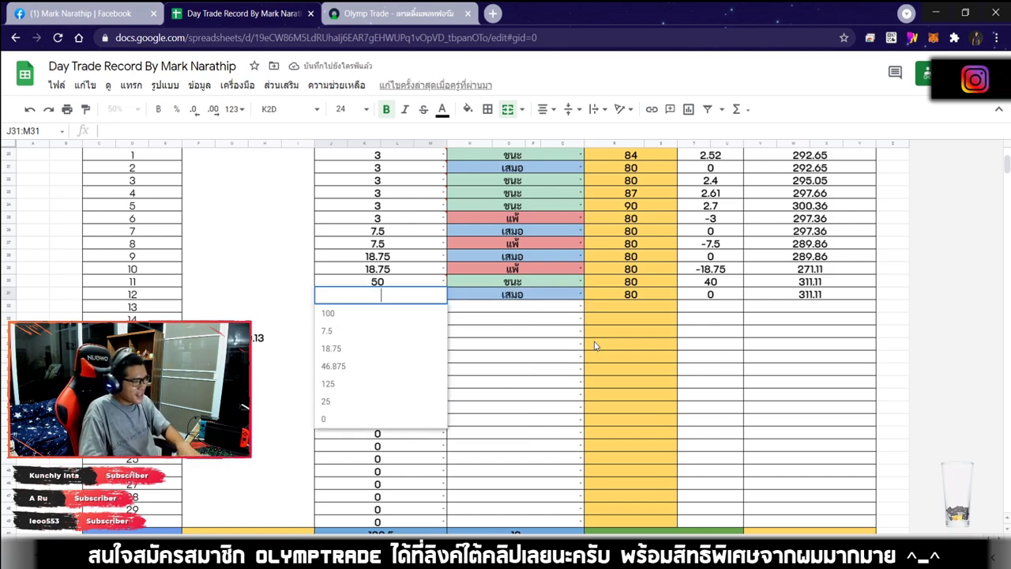
type("40")
key("Return")
double_click(386, 309)
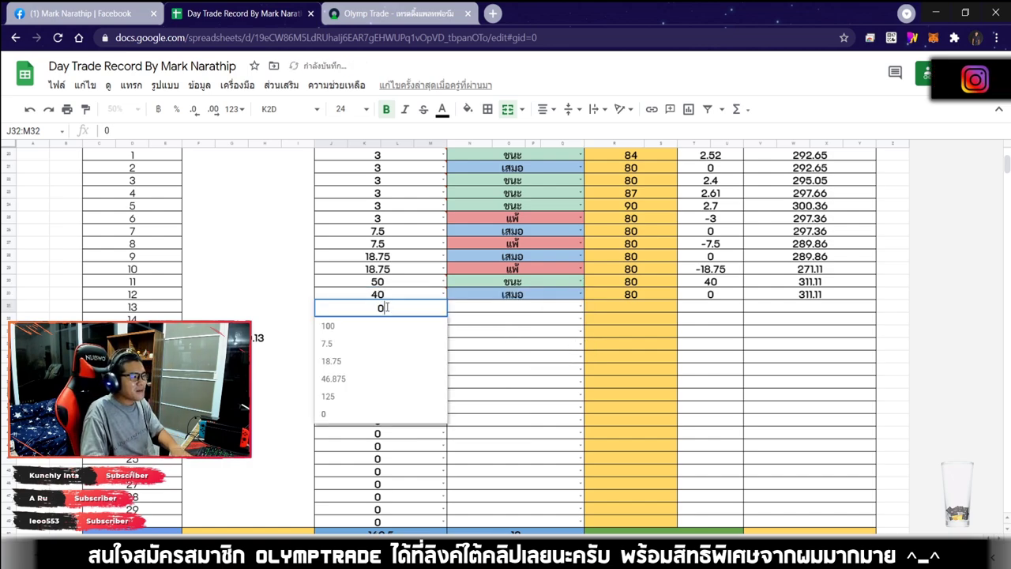
type("40")
key("Return")
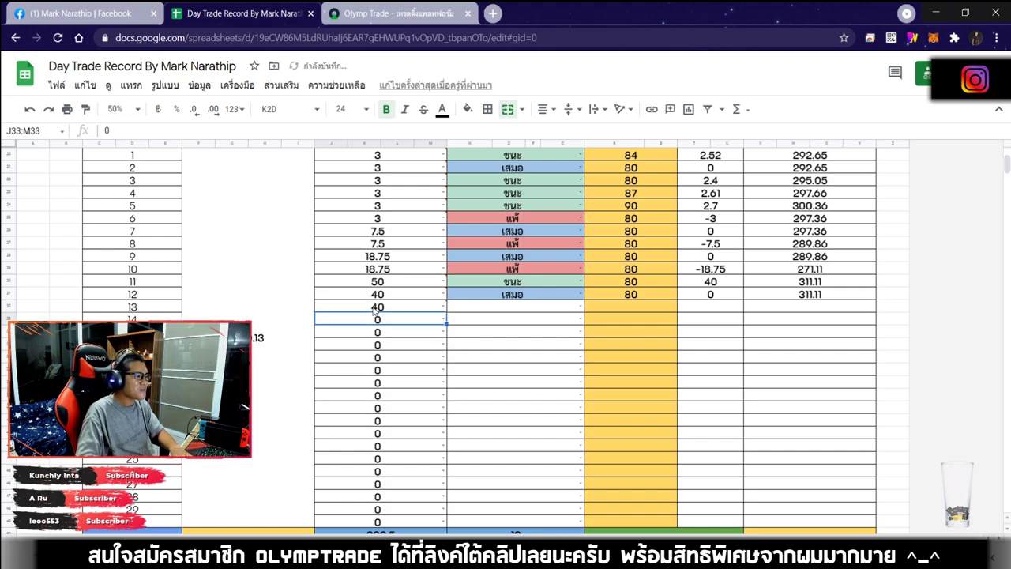
Open the result choices for trade 13 without picking one, and review the recorded trades and the totals row
double_click(521, 311)
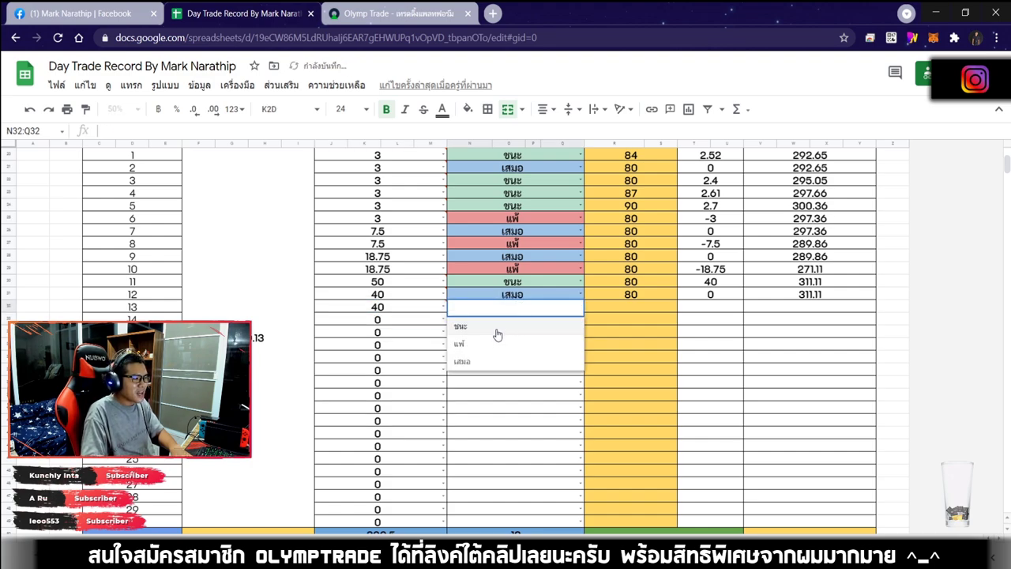
left_click(663, 310)
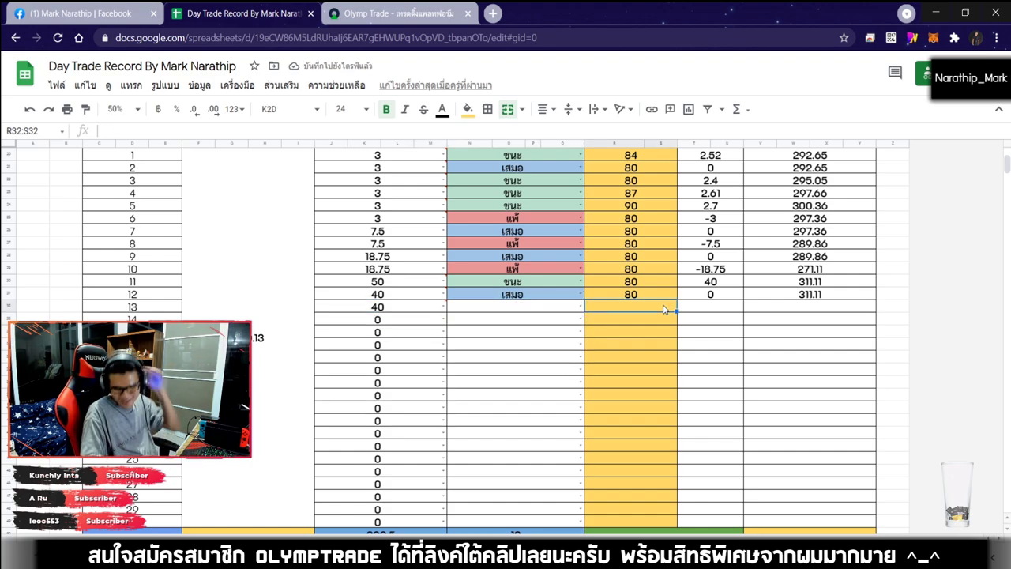
scroll(662, 320, "down", 1)
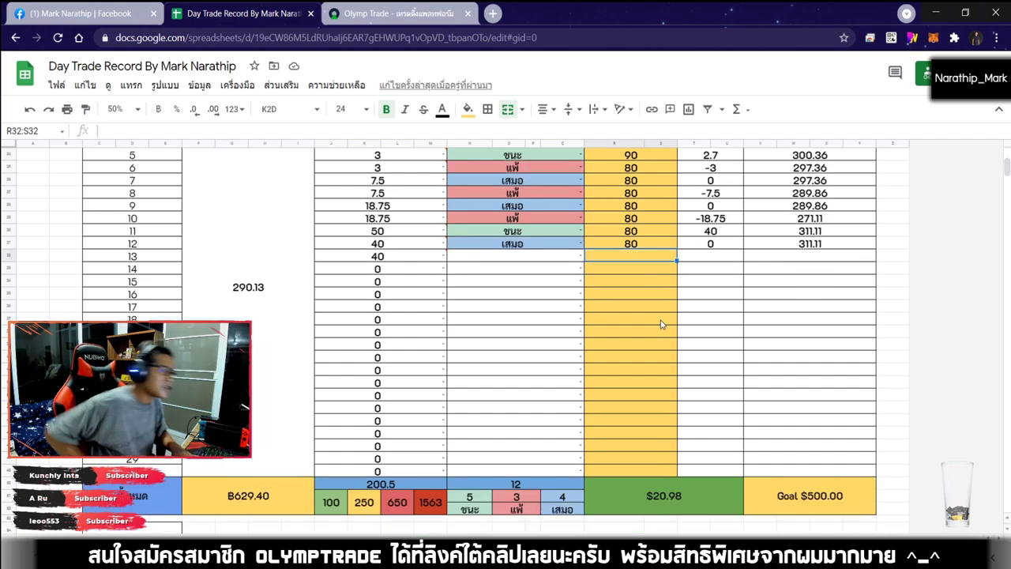
scroll(506, 293, "up", 4)
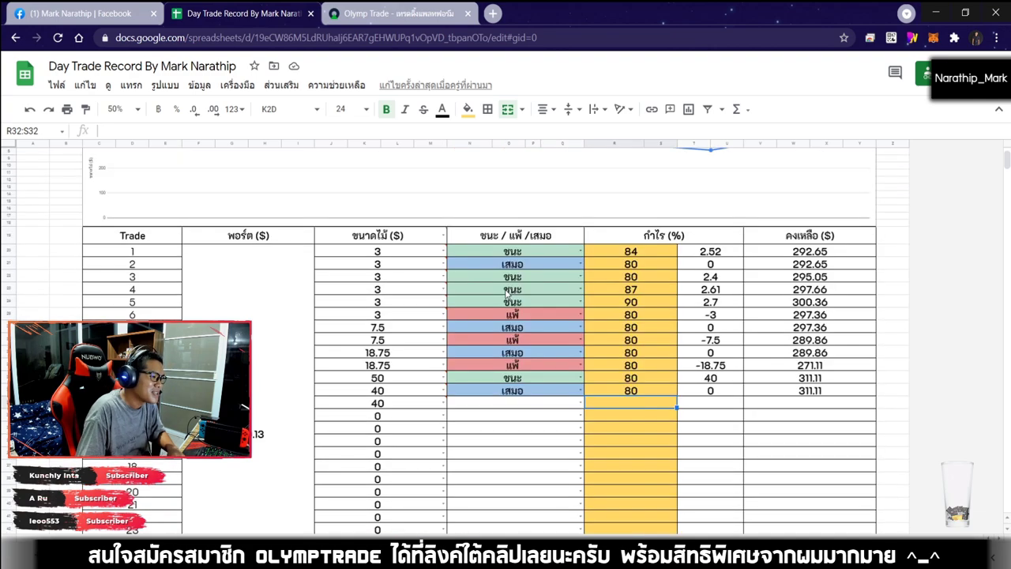
Switch to Olymp Trade to check the recent EUR GBP candles, and return to the totals in the trade record sheet
left_click(409, 14)
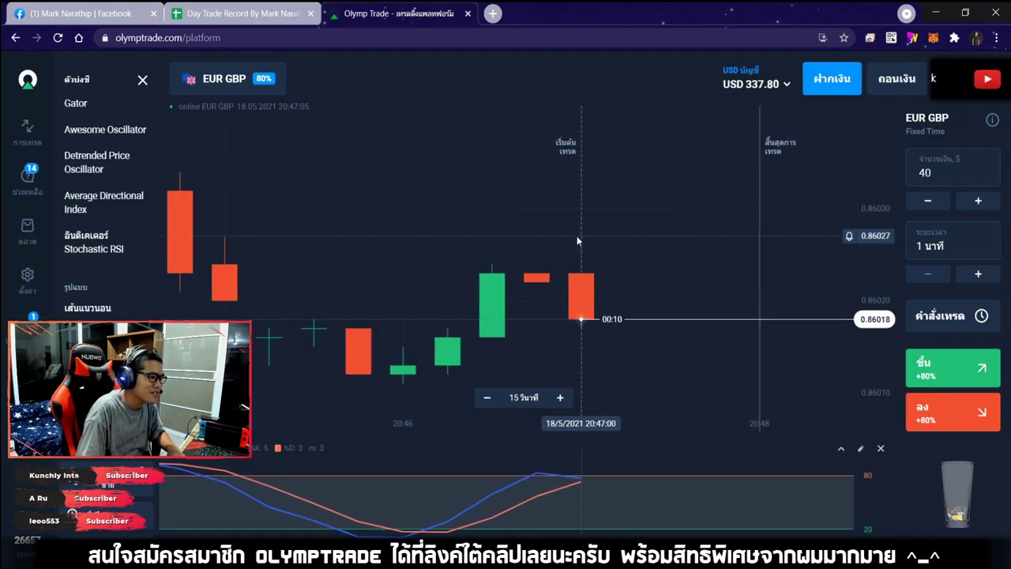
scroll(672, 228, "down", 3)
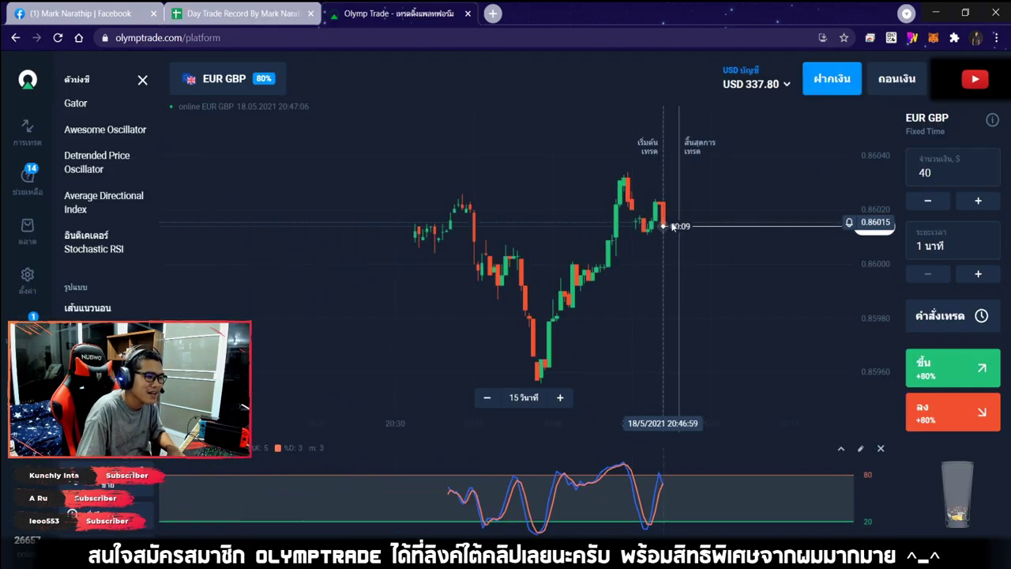
left_click(244, 13)
scroll(552, 284, "down", 5)
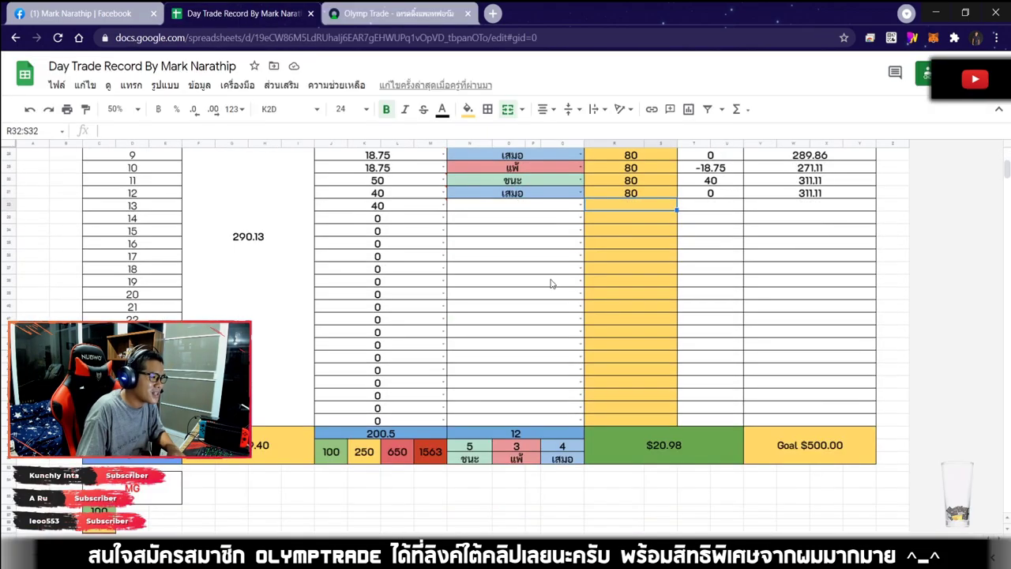
Return to Olymp Trade and examine the EUR GBP history since before 20:00 and the candles around 20:47 for the next entry
left_click(352, 8)
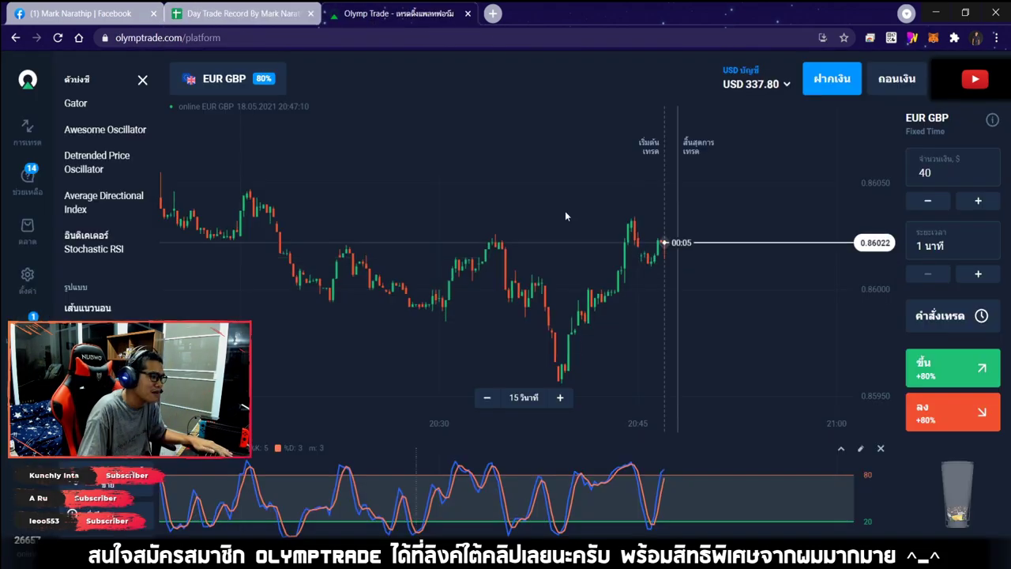
scroll(765, 226, "down", 2)
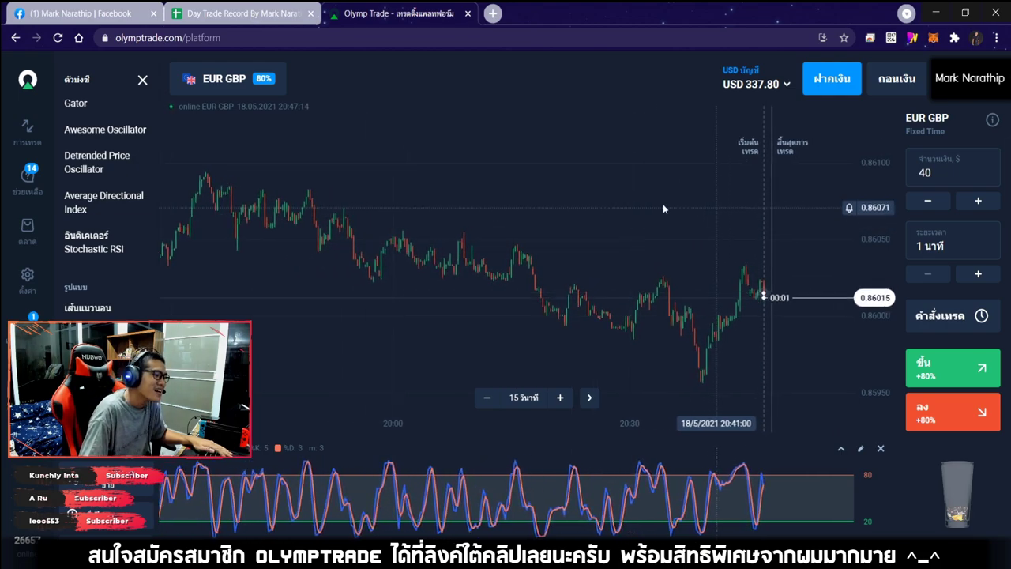
scroll(664, 205, "up", 3)
scroll(694, 229, "up", 3)
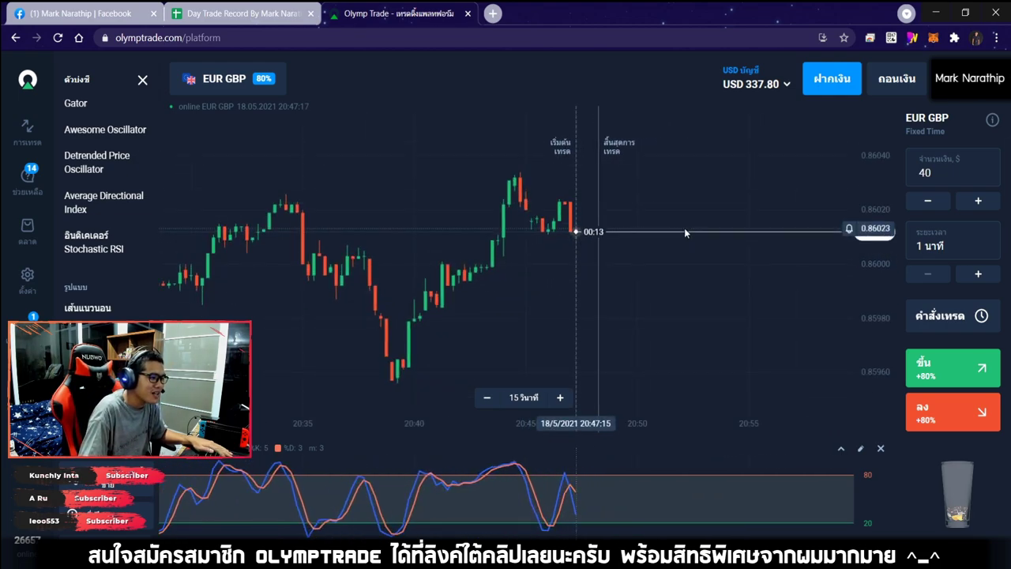
scroll(639, 232, "up", 1)
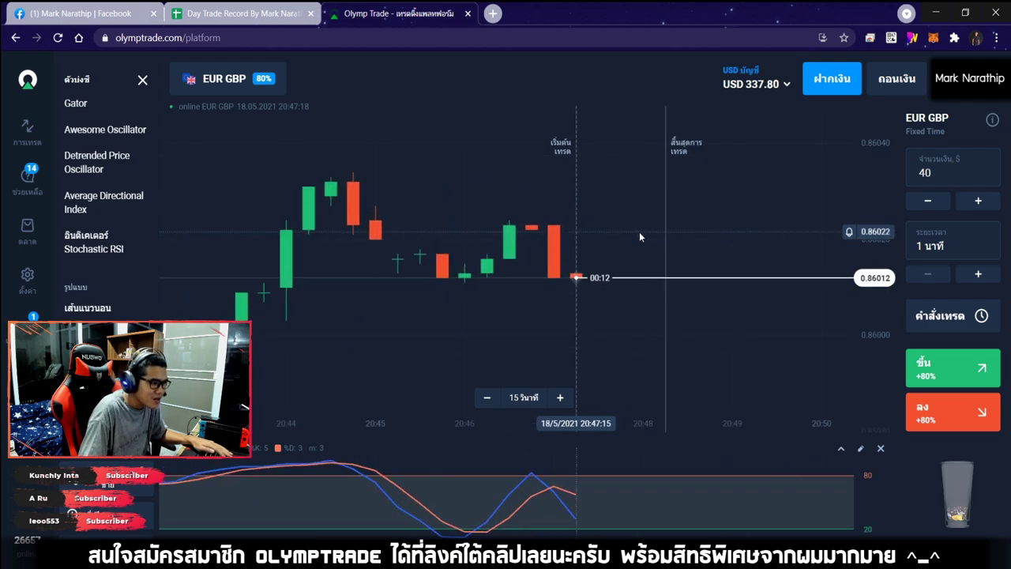
scroll(638, 231, "up", 3)
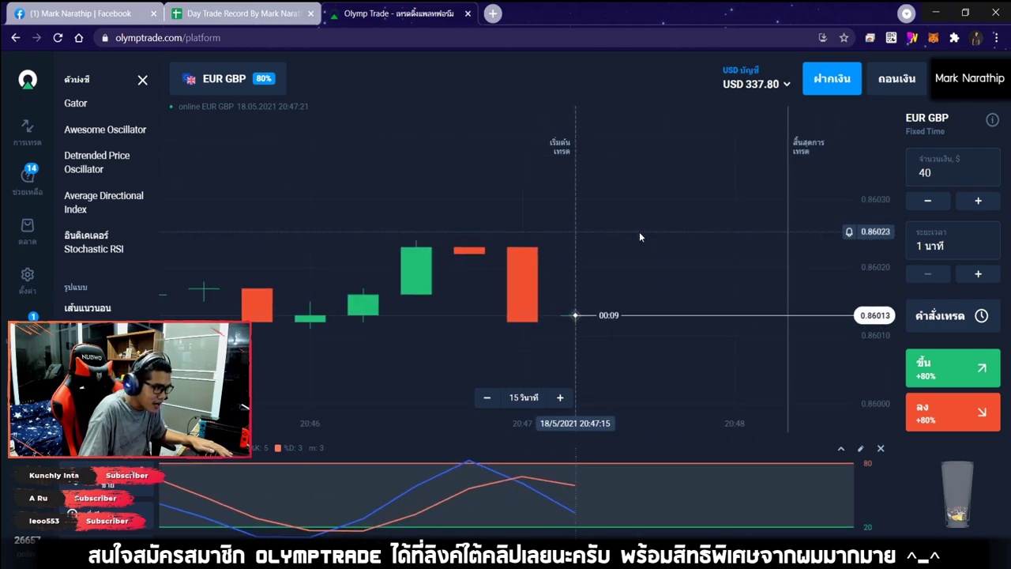
scroll(638, 233, "down", 5)
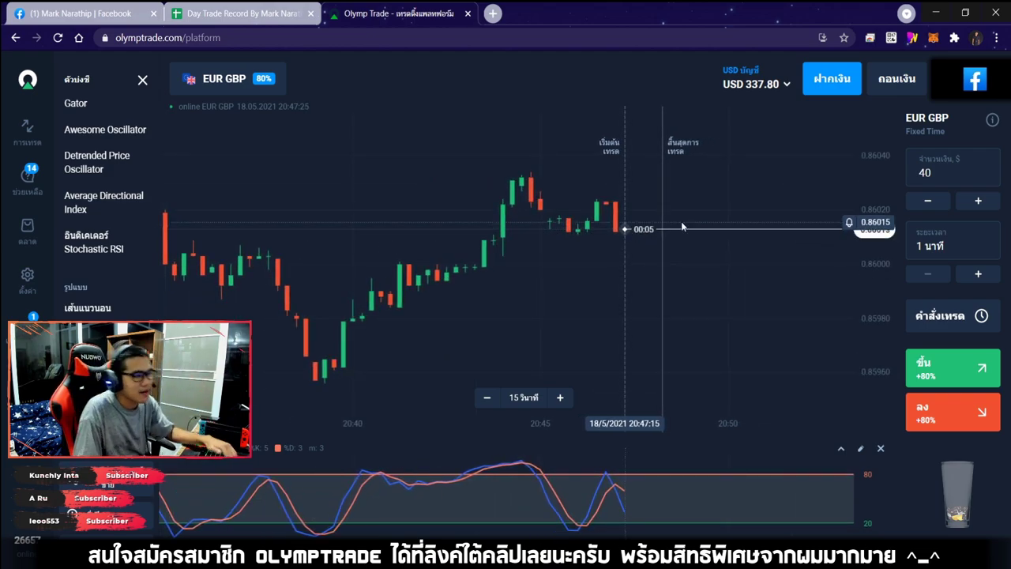
scroll(679, 222, "down", 3)
left_click_drag(677, 216, 644, 212)
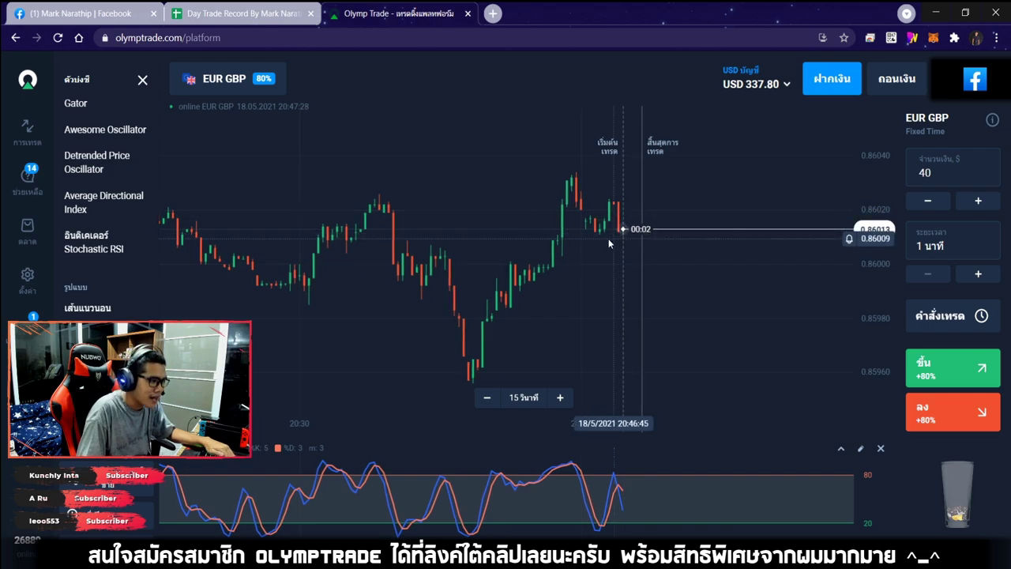
Compare the EUR GBP candles after the 20:44 peak with the earlier swings since 20:15 and the stochastic oscillator
scroll(668, 245, "up", 5)
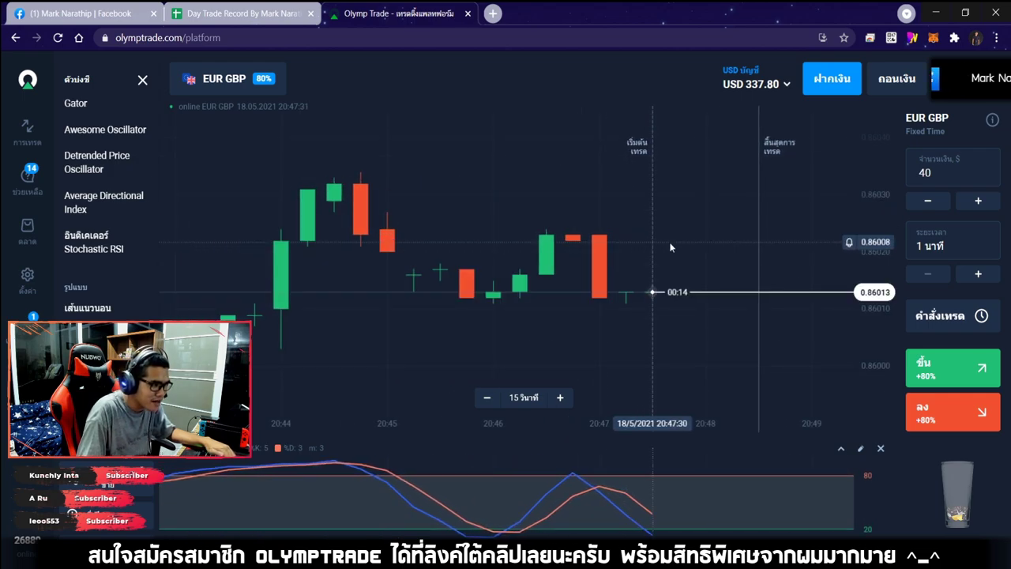
scroll(670, 247, "down", 5)
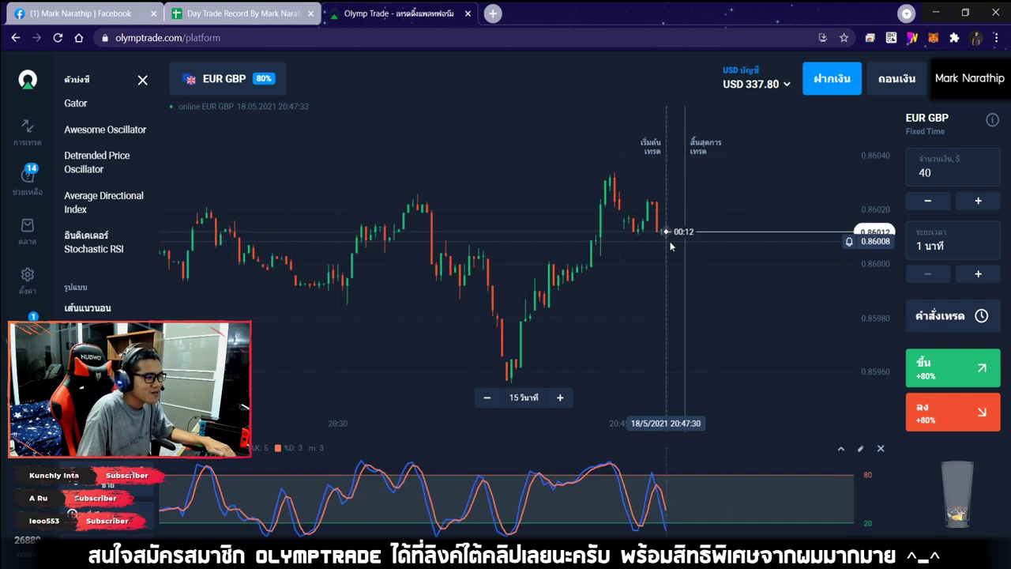
scroll(671, 252, "down", 2)
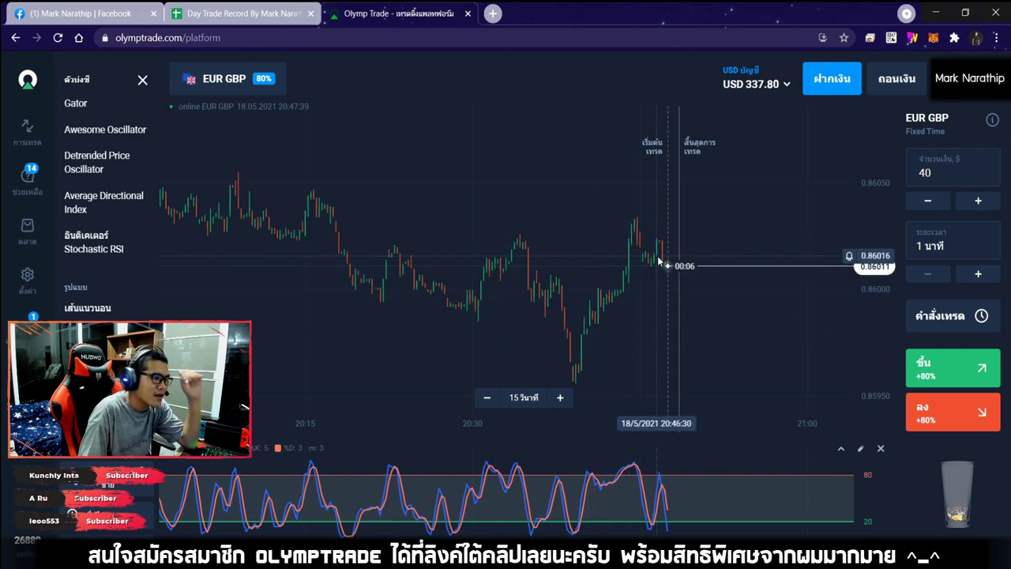
scroll(654, 267, "up", 2)
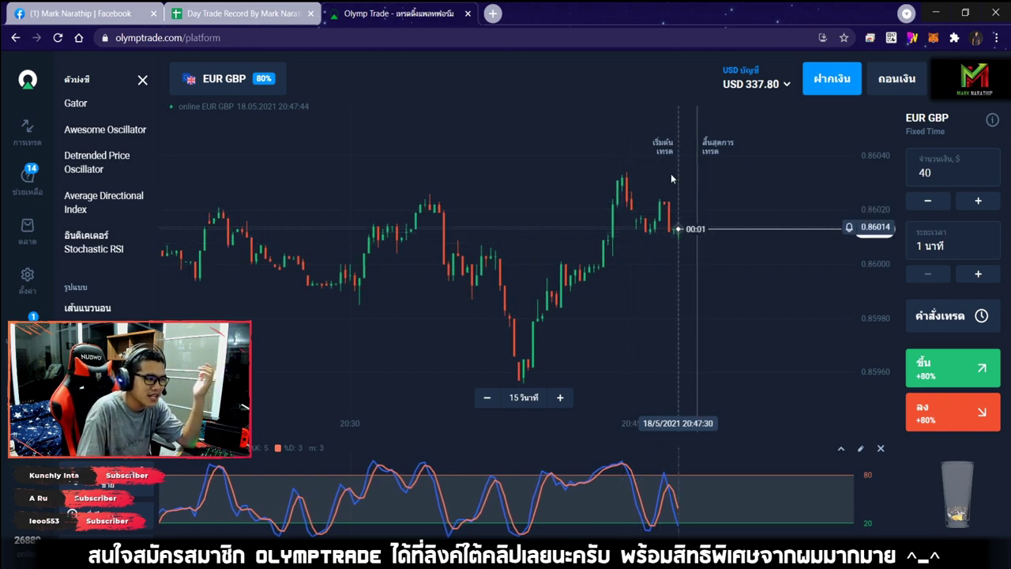
scroll(651, 244, "up", 1)
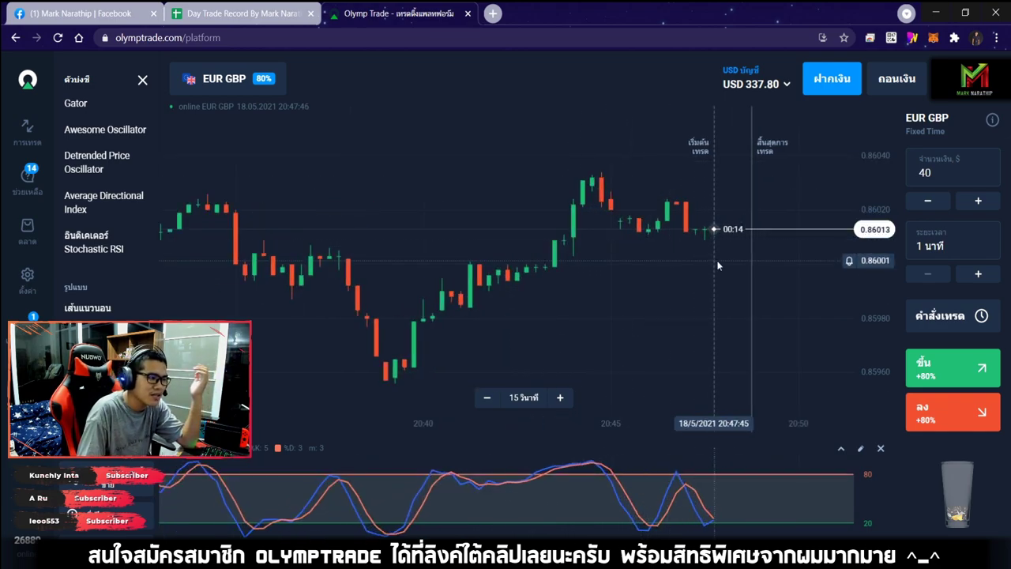
scroll(677, 256, "up", 1)
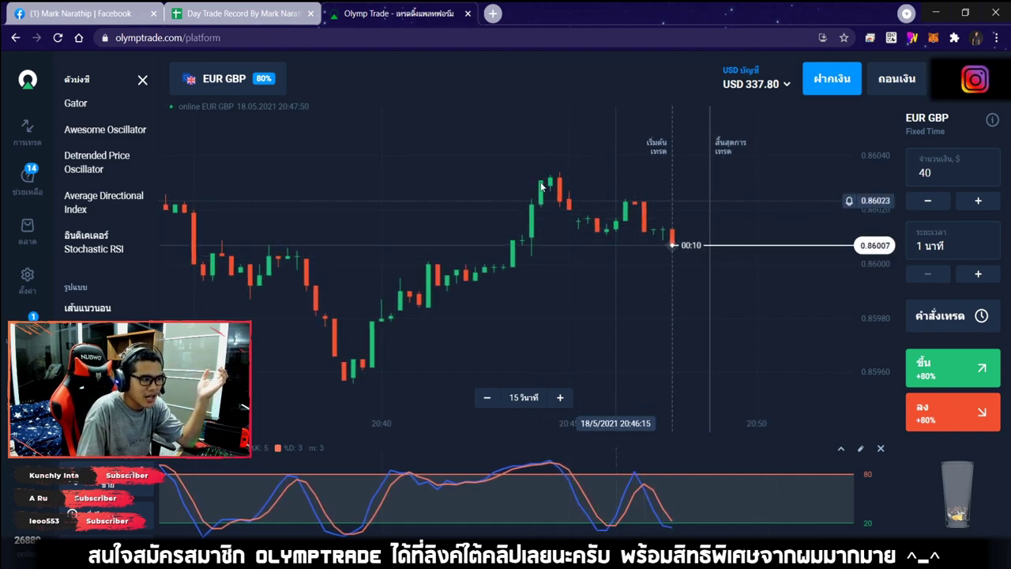
Examine the EUR GBP price move around 20:48 against the low before 20:40 and the highs since before 20:00
left_click_drag(738, 289, 680, 308)
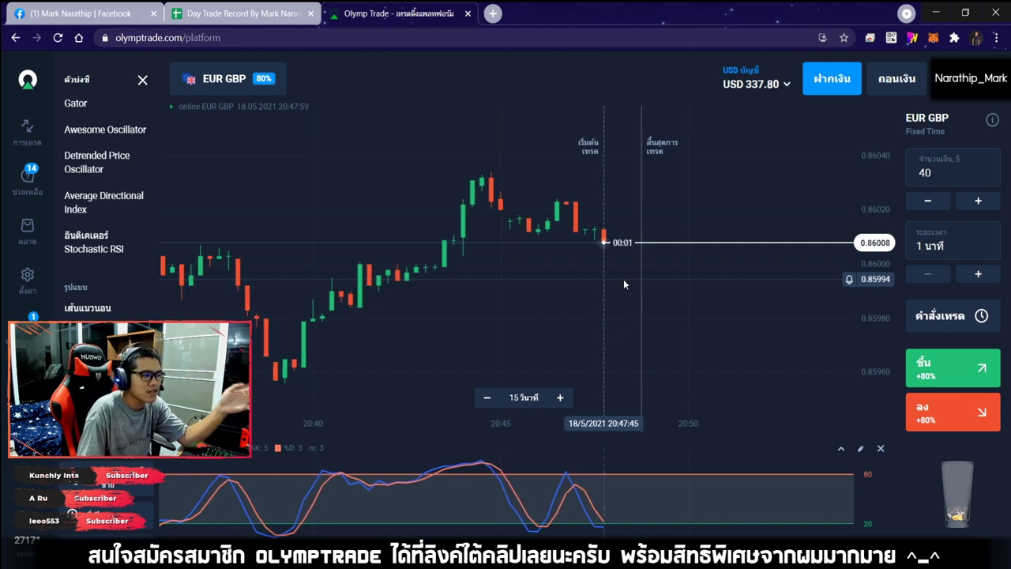
scroll(624, 283, "down", 3)
scroll(624, 289, "down", 2)
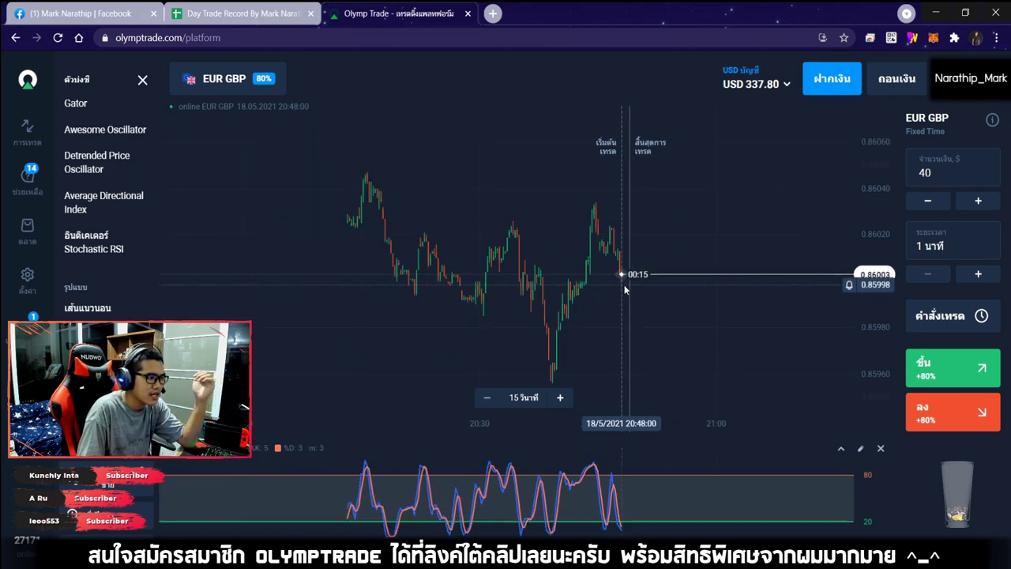
left_click_drag(613, 289, 710, 285)
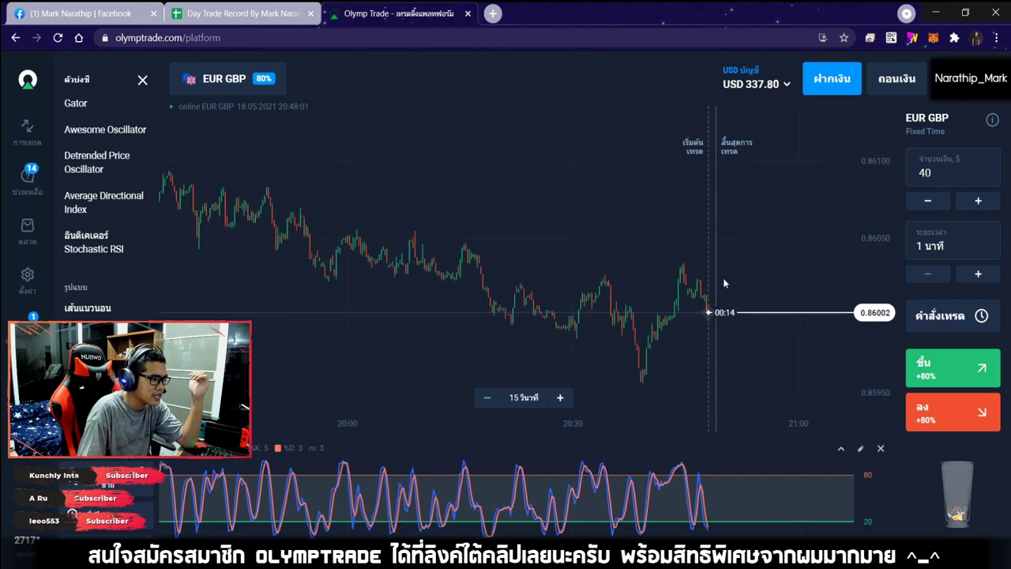
scroll(695, 296, "up", 3)
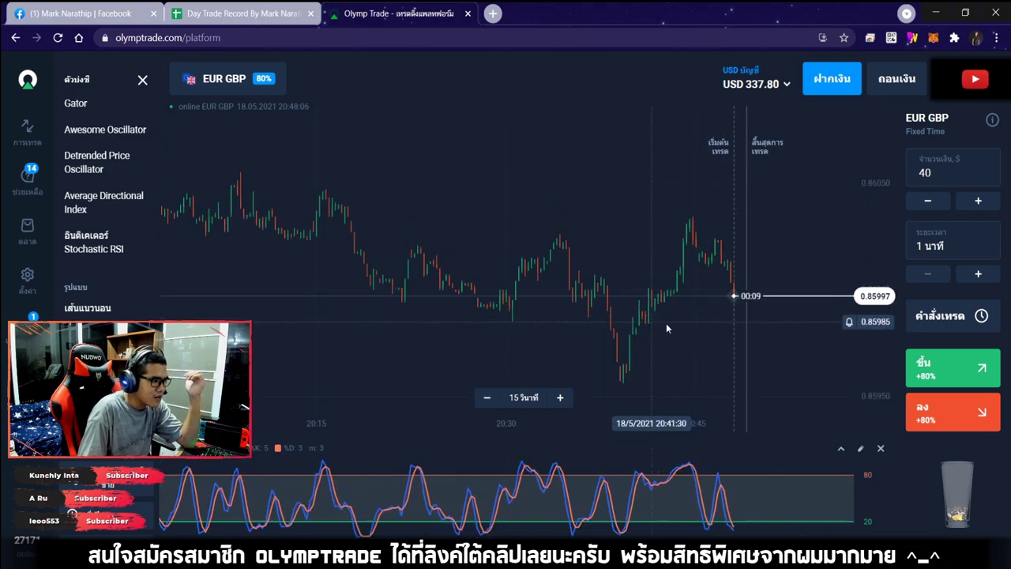
scroll(679, 332, "down", 2)
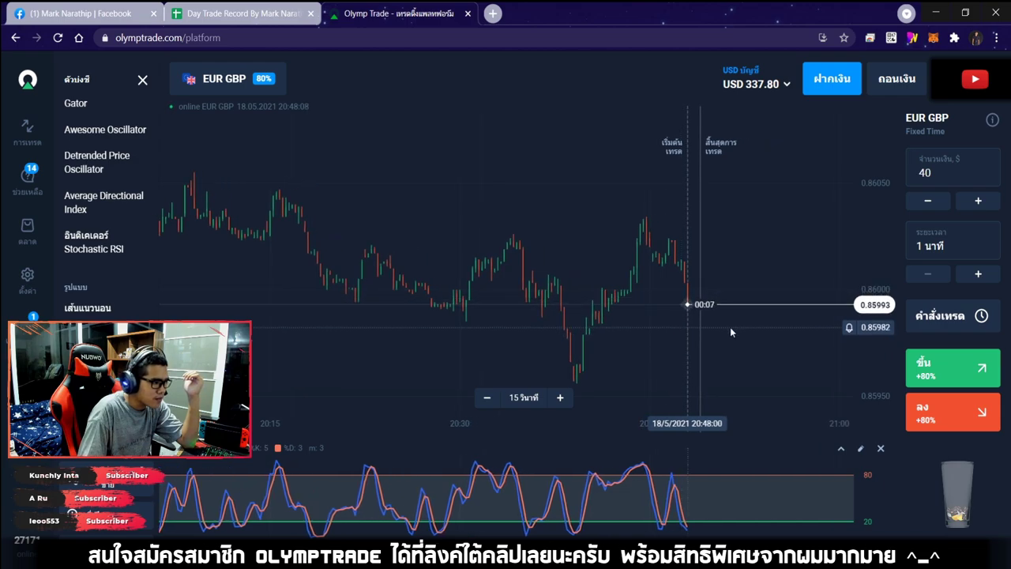
Open a $40 one-minute up trade on EUR GBP just after 20:48 and compare the entry with the swings since before 20:00
scroll(730, 328, "up", 4)
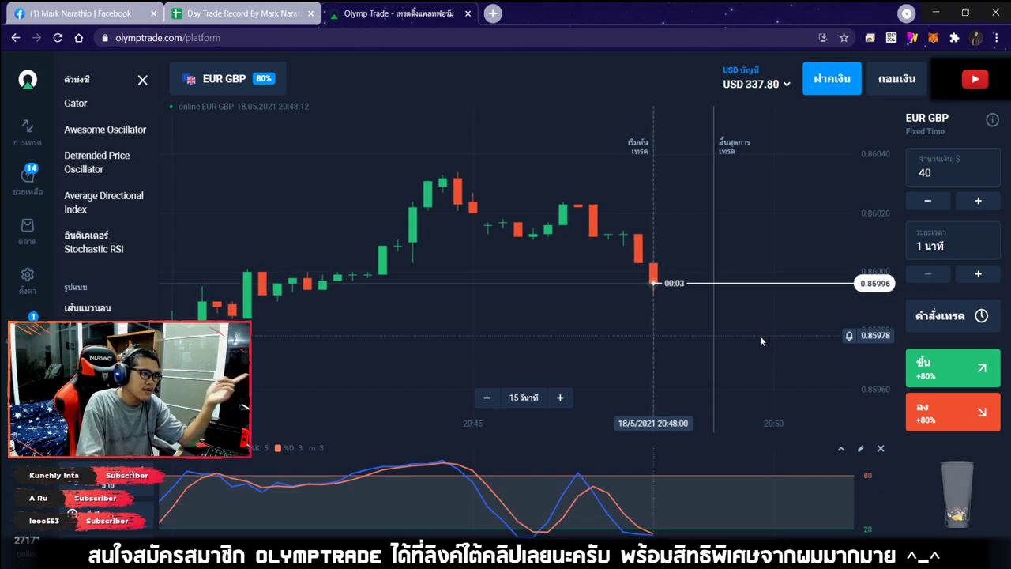
scroll(755, 335, "up", 4)
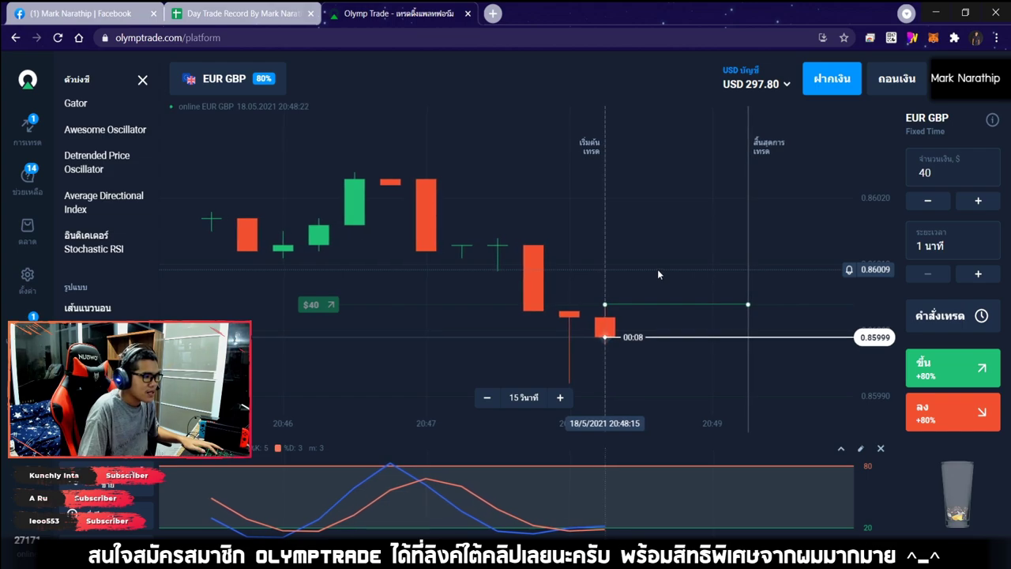
scroll(658, 268, "down", 4)
scroll(652, 270, "down", 3)
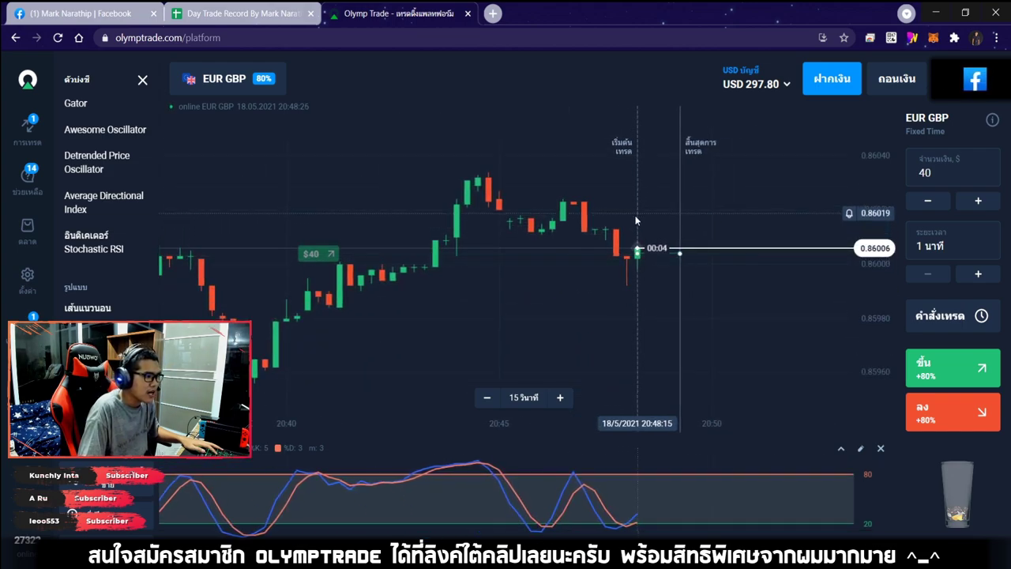
scroll(712, 213, "down", 4)
scroll(733, 227, "down", 4)
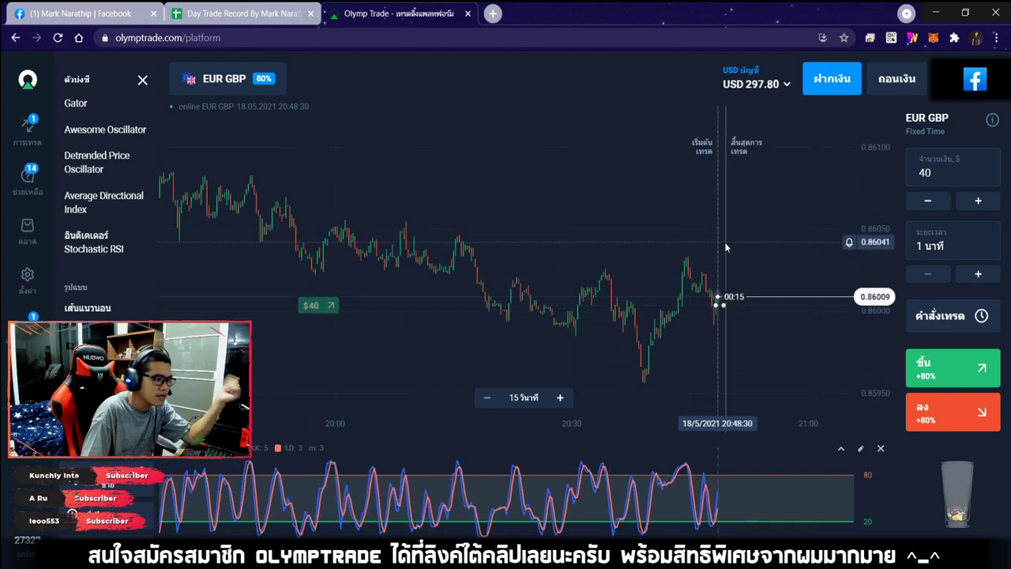
left_click_drag(729, 221, 747, 214)
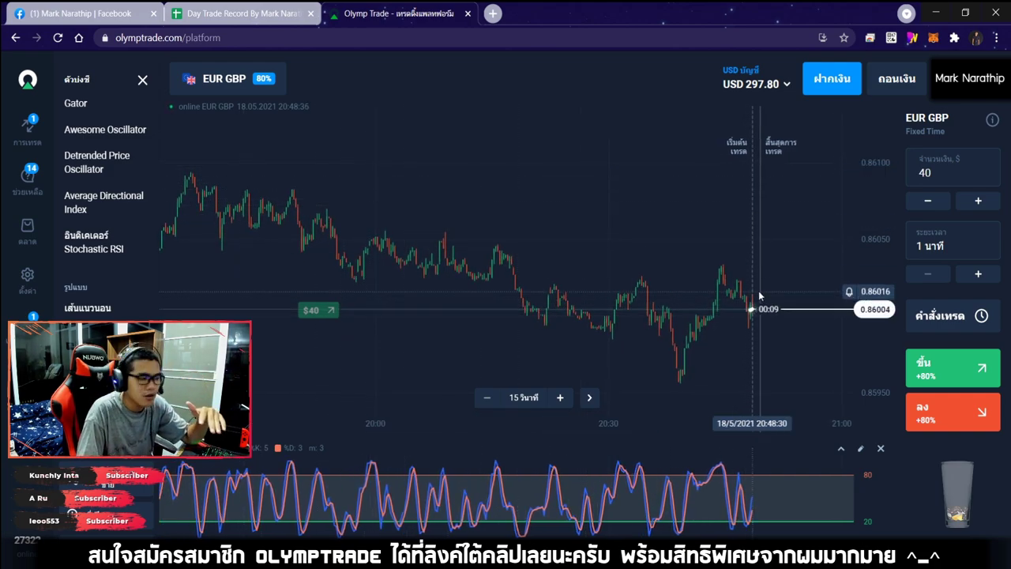
scroll(764, 289, "up", 5)
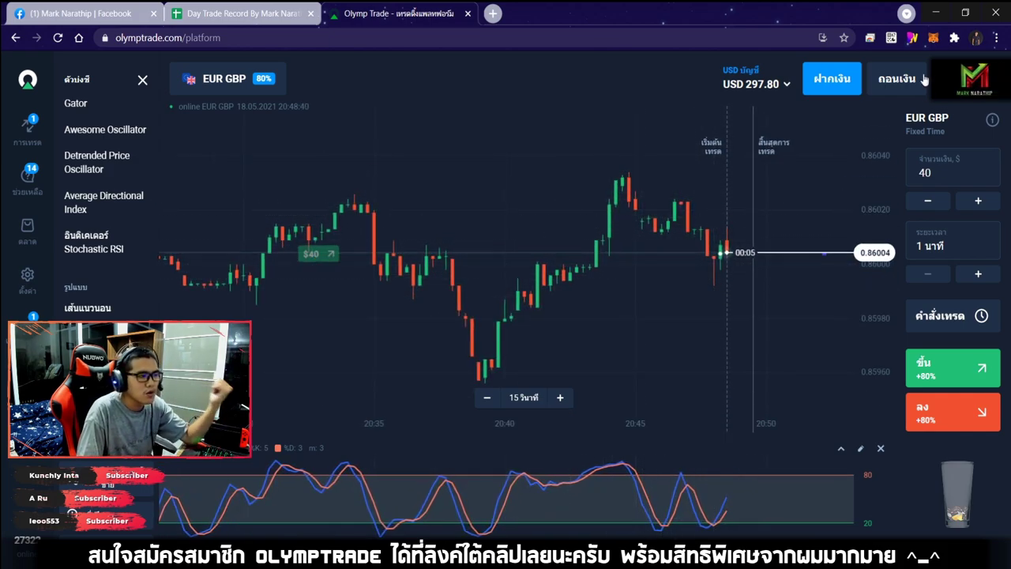
Sketch a white freehand arrow along the EUR GBP rise from the low before 20:40, and clear the drawing
left_click(711, 557)
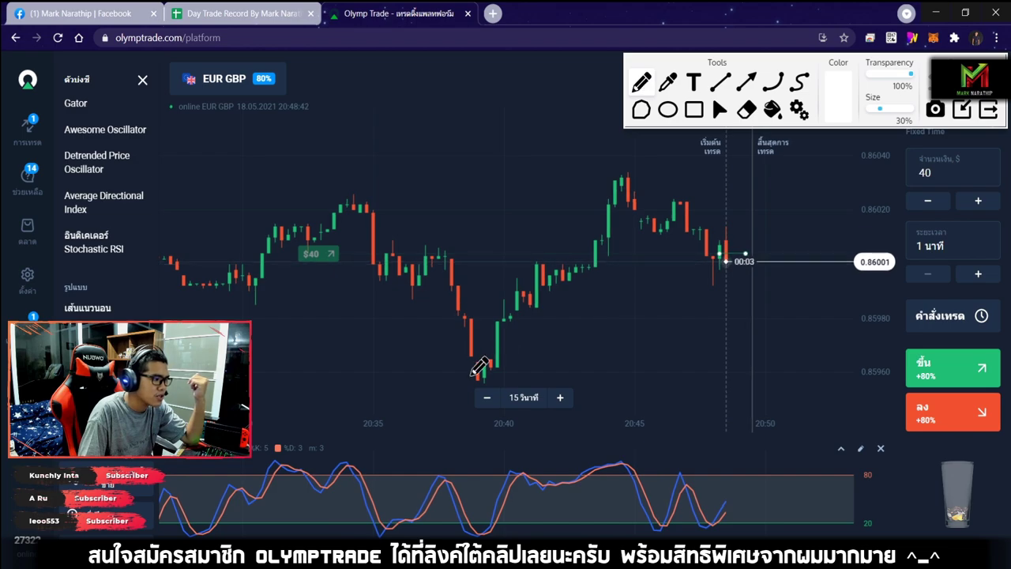
left_click_drag(464, 385, 639, 251)
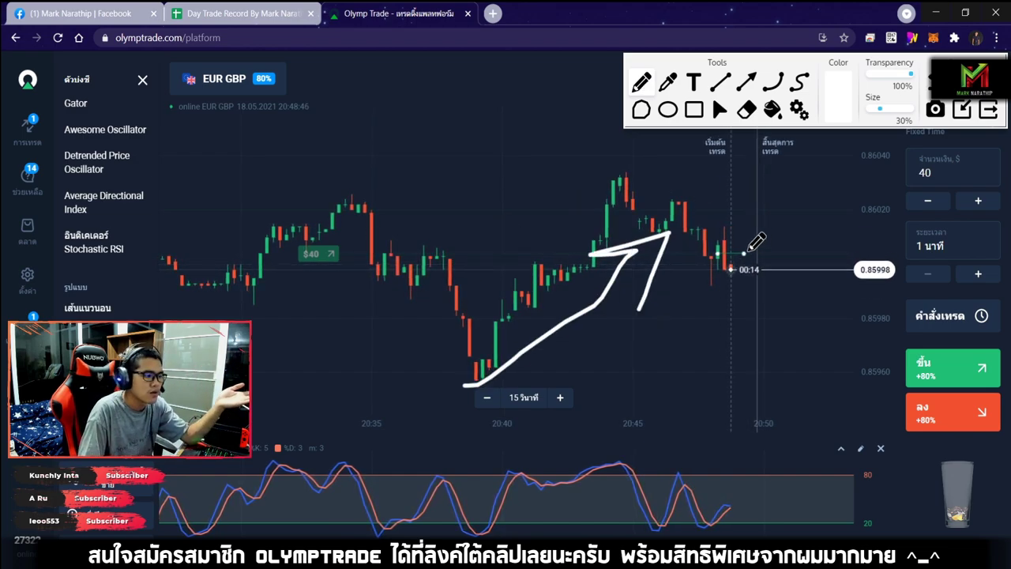
left_click(987, 82)
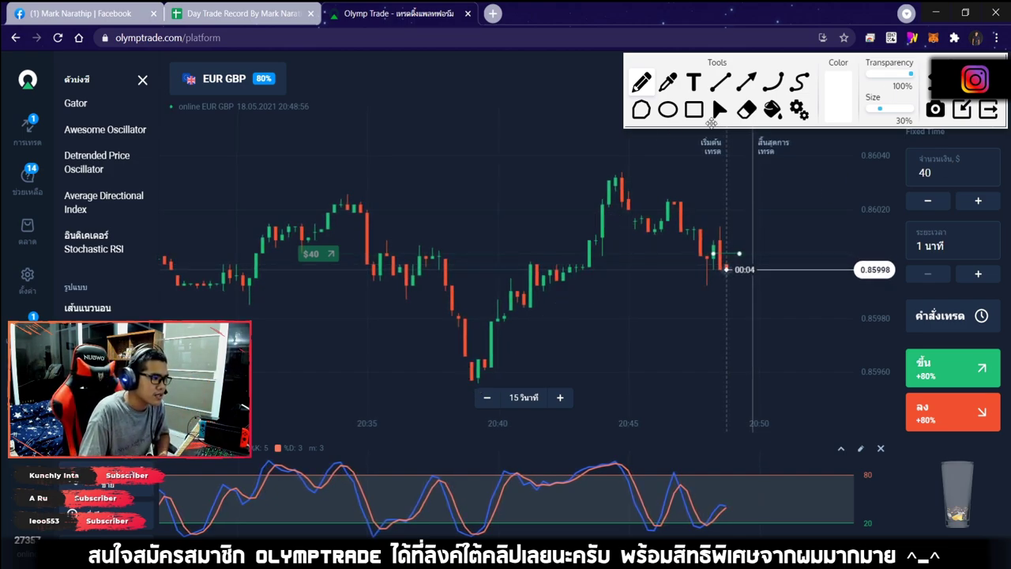
Sketch a white freehand arrow along the EUR GBP decline from the peak before 20:45 to 20:48, and clear it
scroll(740, 230, "up", 3)
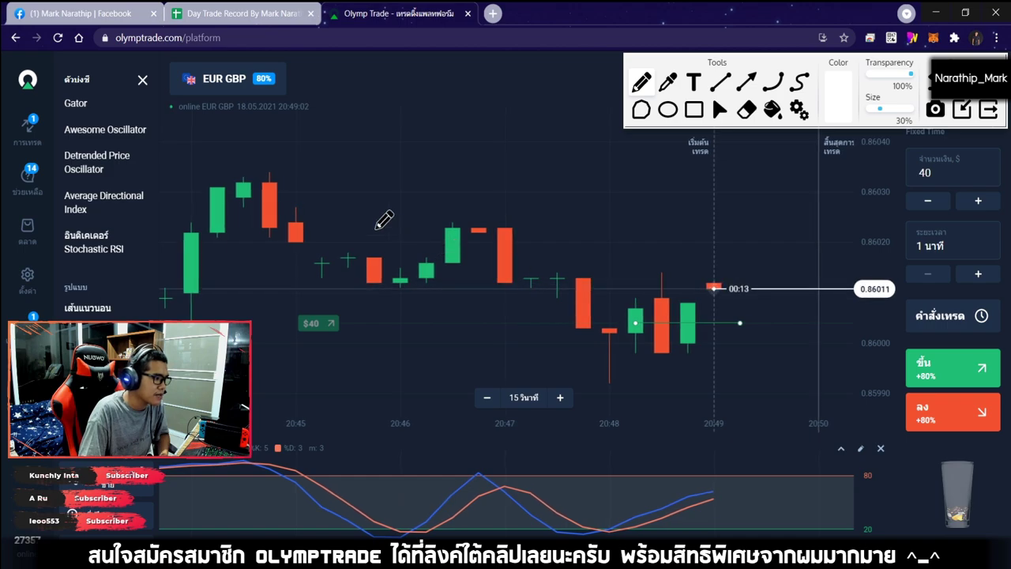
mouse_move(276, 189)
left_mouse_down()
mouse_move(636, 340)
mouse_move(548, 311)
mouse_move(533, 321)
left_mouse_up()
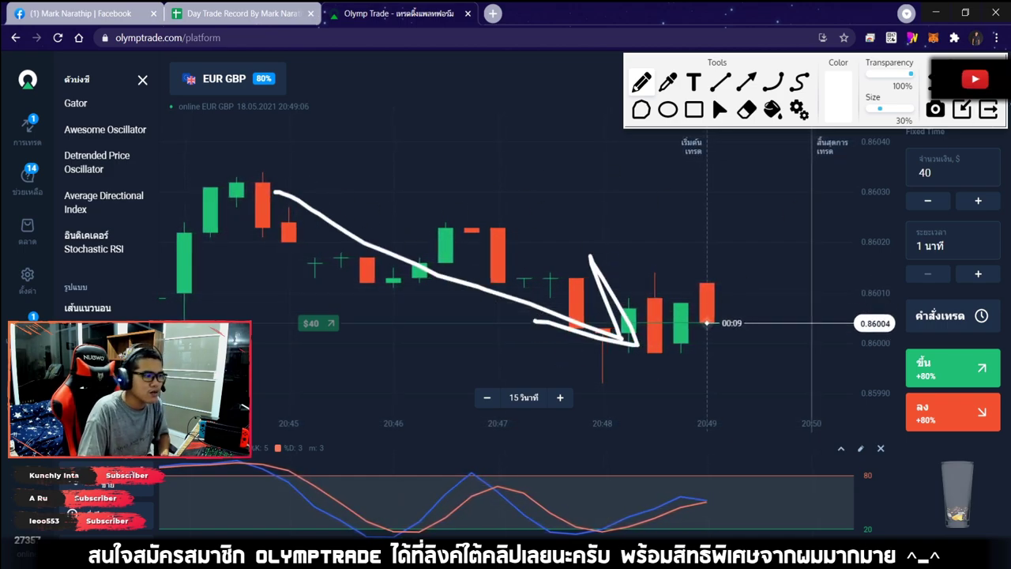
key("Escape")
Follow the EUR GBP candles around 20:49 until the $40 trade expires, with a brief check of the trade record sheet
scroll(641, 321, "down", 3)
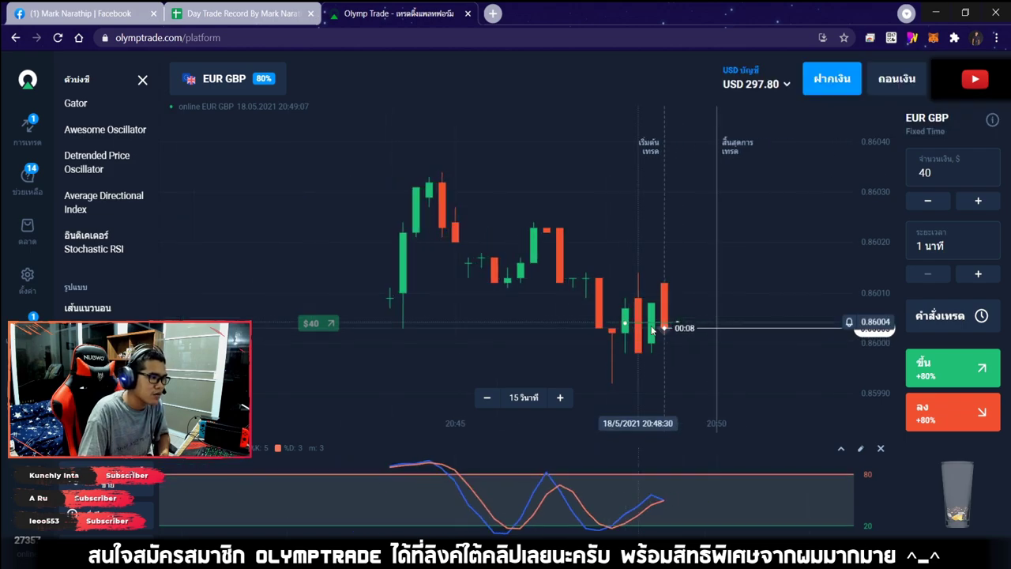
scroll(697, 228, "down", 3)
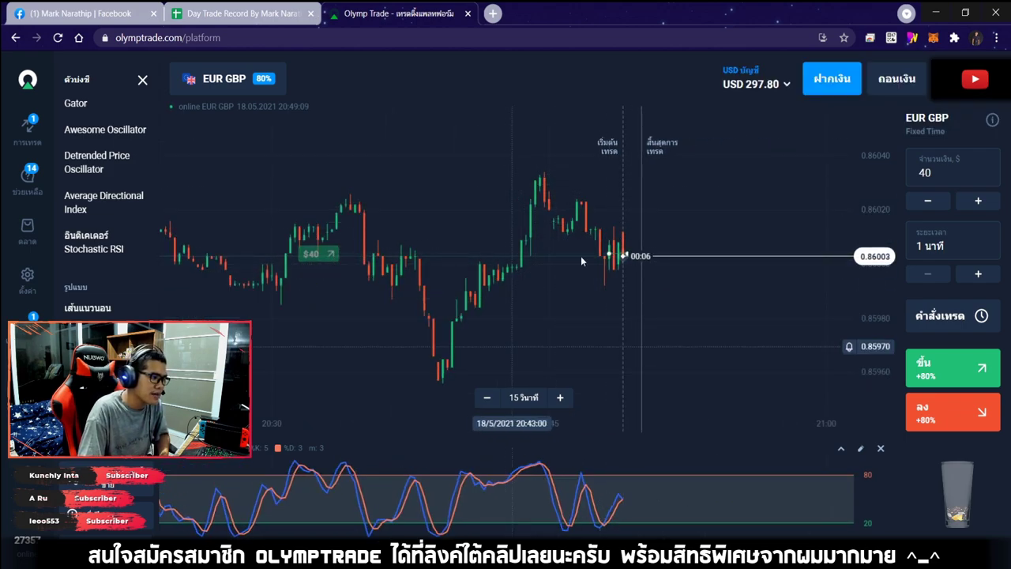
scroll(612, 299, "up", 5)
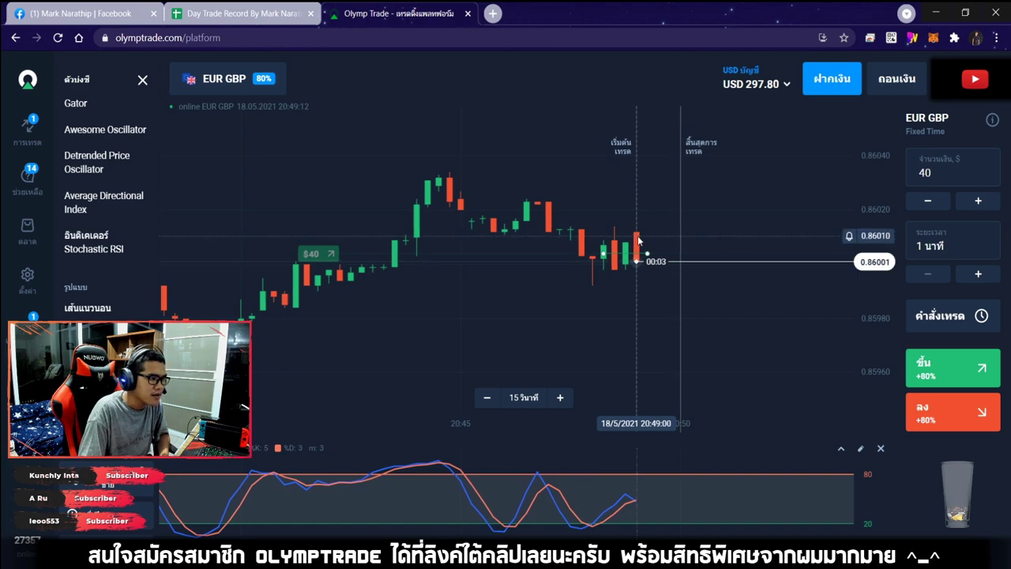
scroll(675, 231, "up", 3)
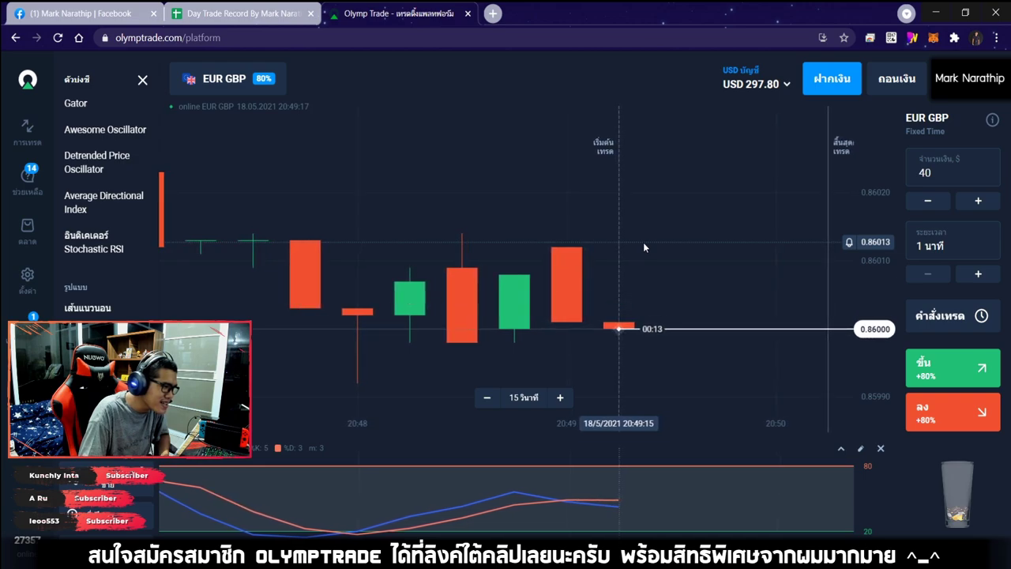
left_click(245, 14)
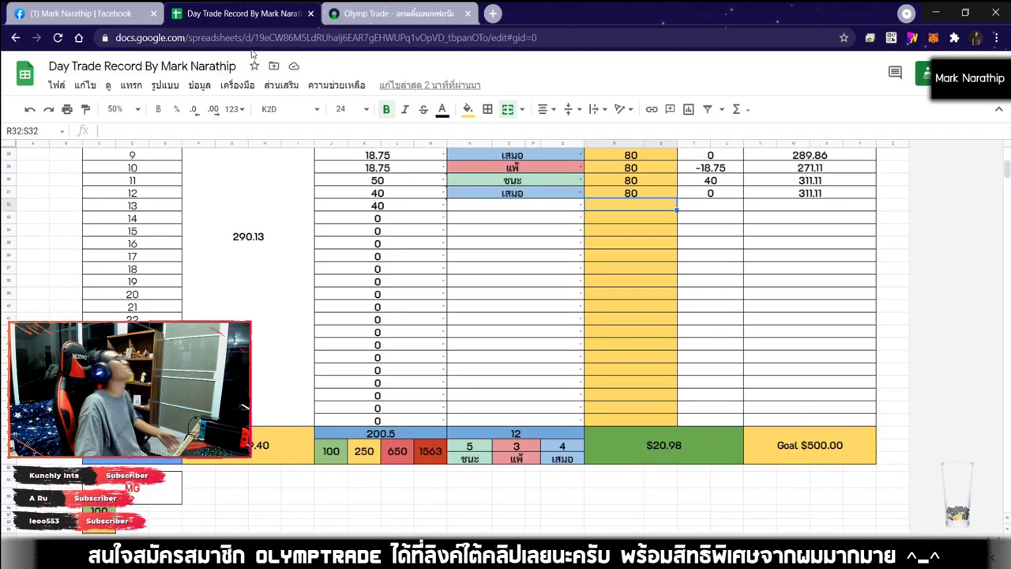
left_click(395, 13)
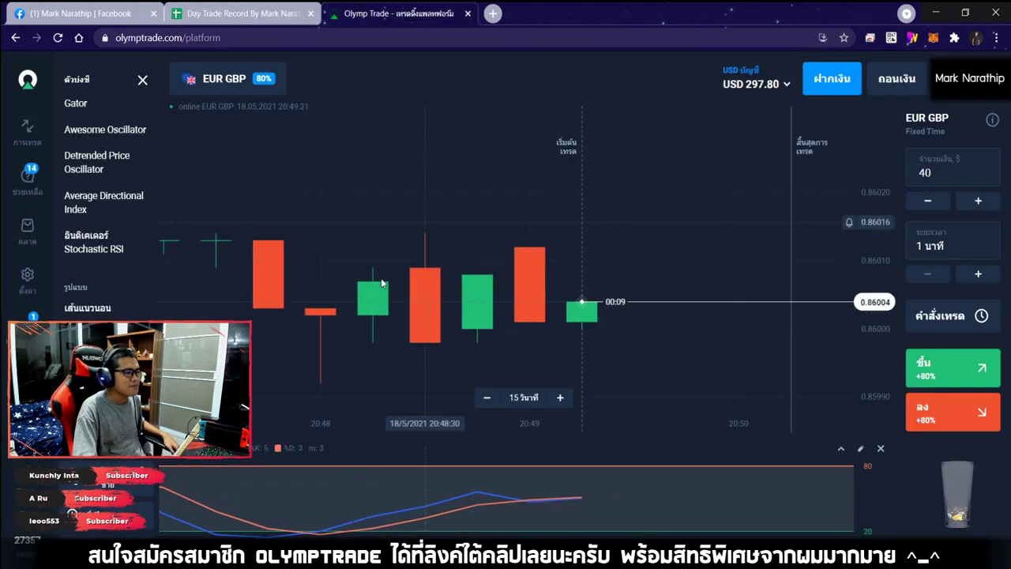
scroll(605, 238, "down", 5)
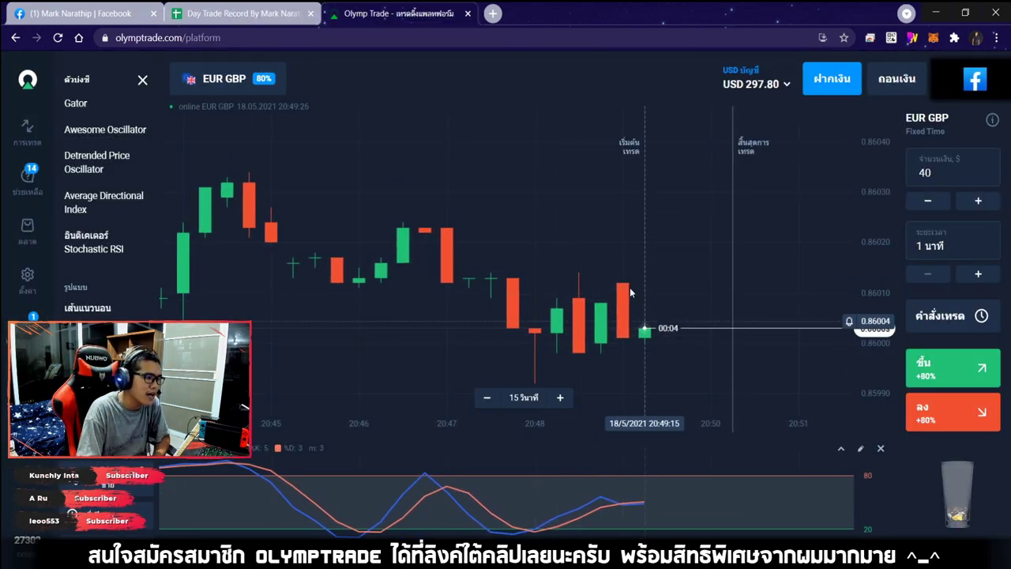
Switch to the Day Trade Record sheet and record trade 13 with the result แพ้ and a payout of 80
left_click(280, 16)
double_click(476, 210)
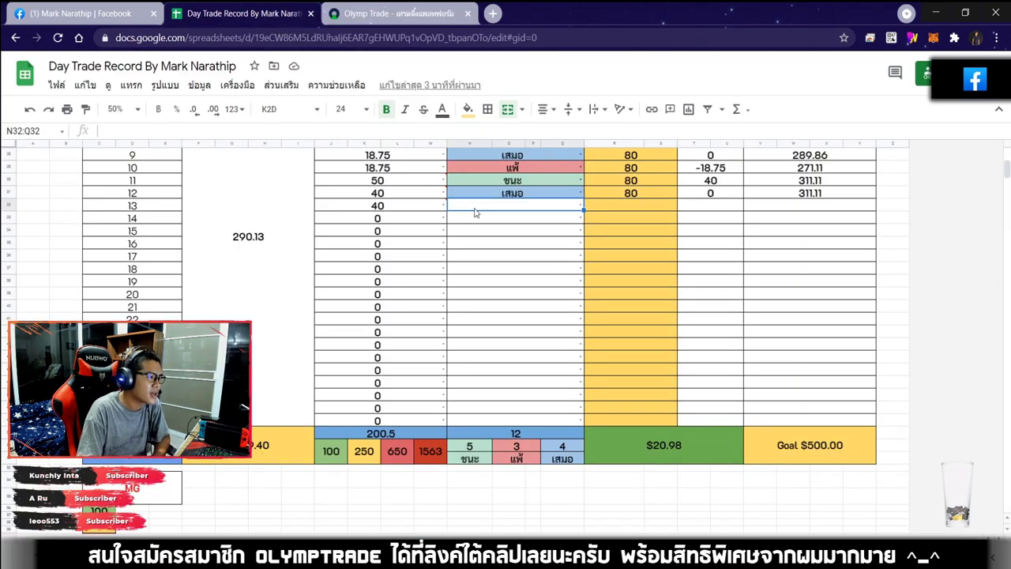
left_click(474, 243)
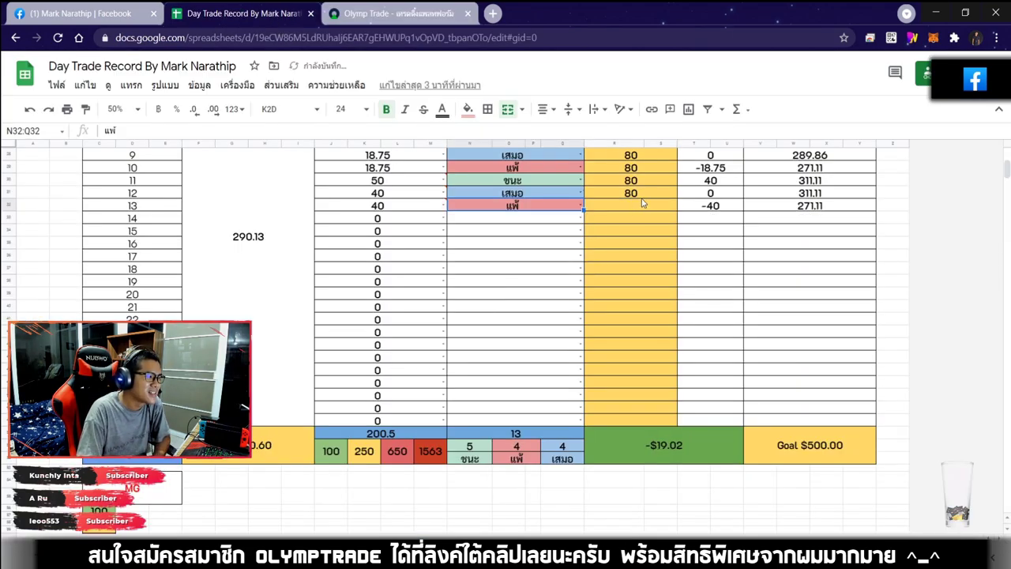
left_click(643, 205)
scroll(683, 314, "up", 1)
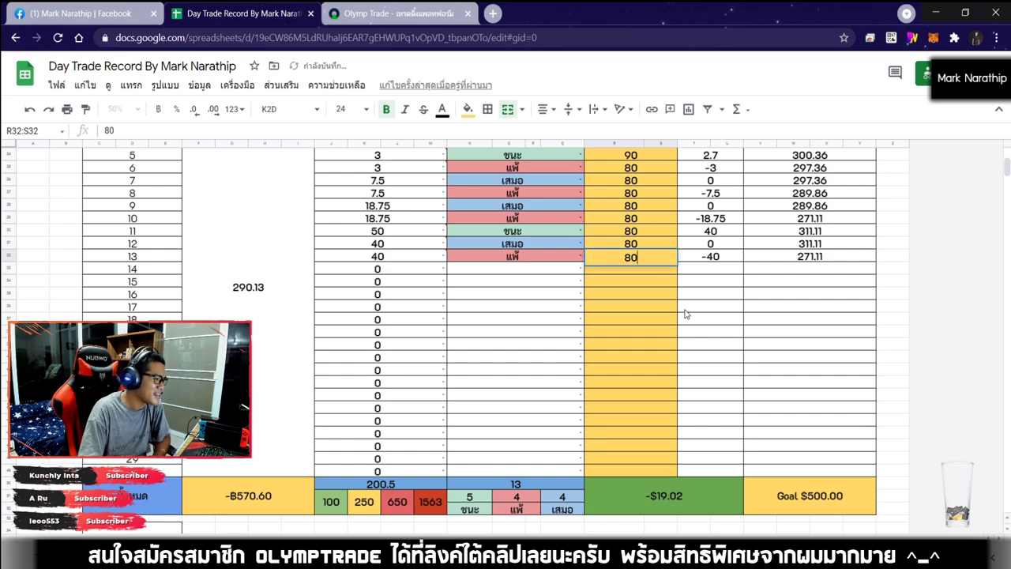
key("Return")
Glance at the EUR GBP chart in Olymp Trade, and set trade 14's stake to 100 in the record sheet
key("ctrl+Tab")
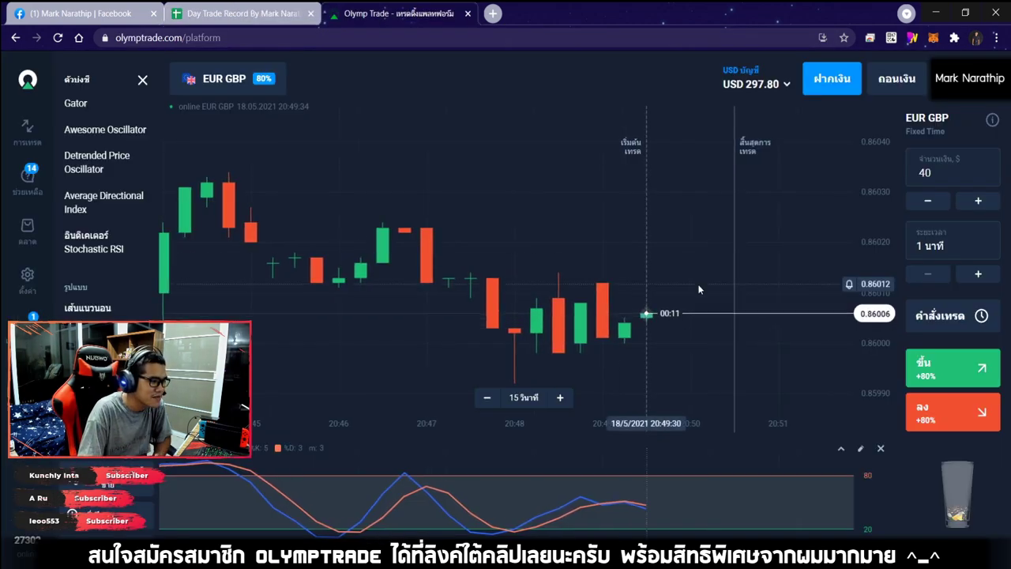
key("ctrl+shift+Tab")
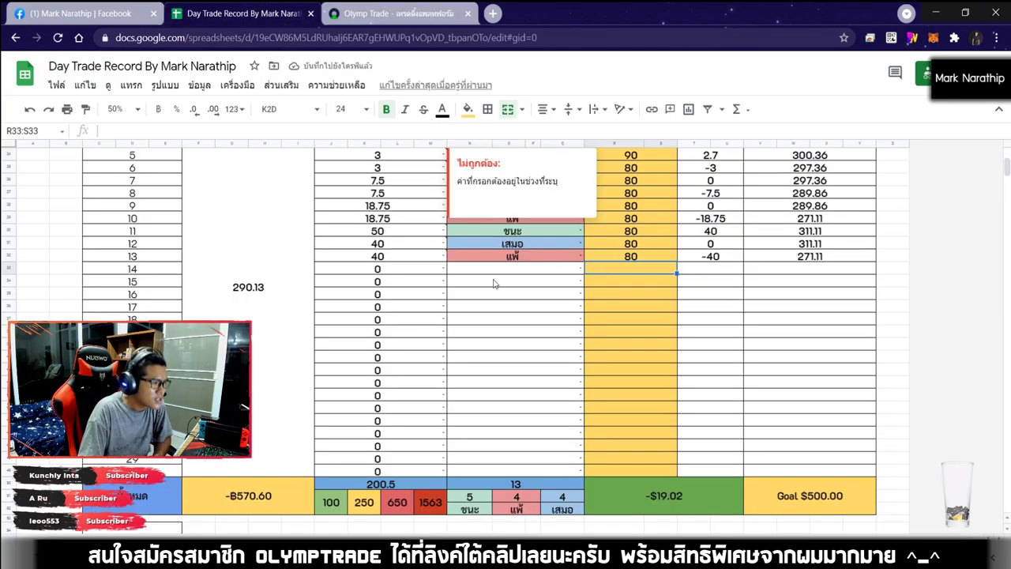
left_click(493, 283)
left_click(401, 269)
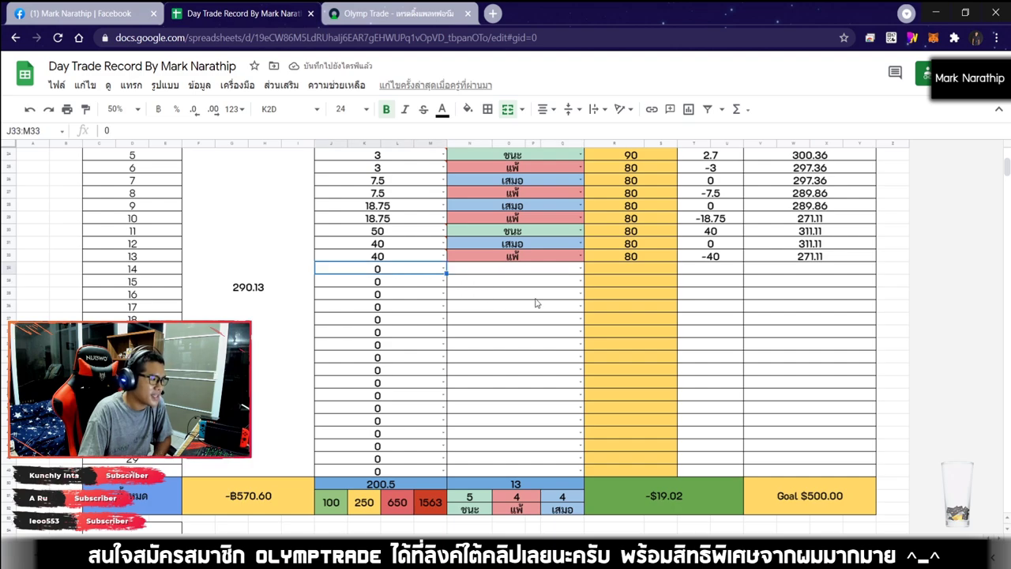
scroll(497, 322, "up", 1)
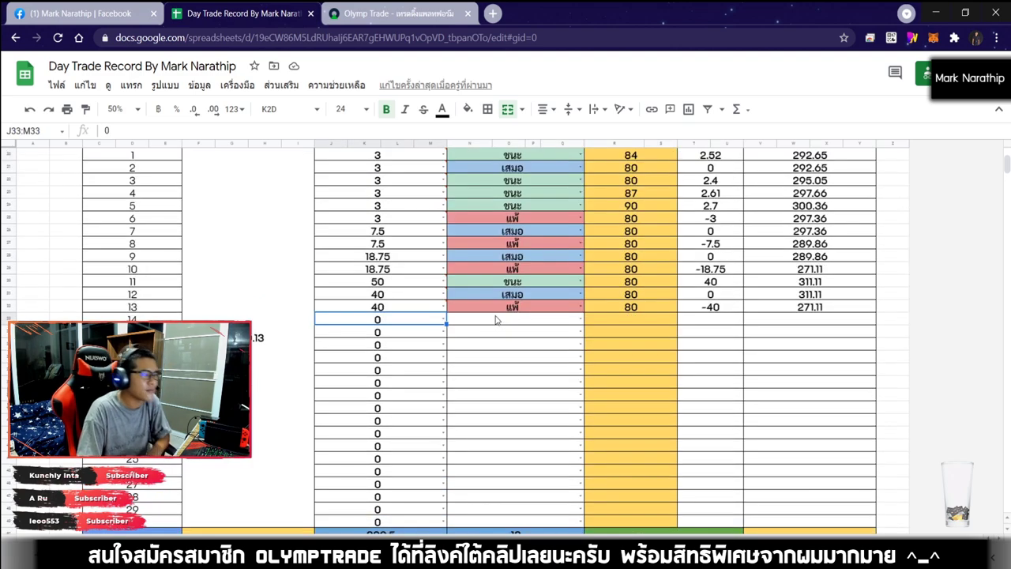
type("100")
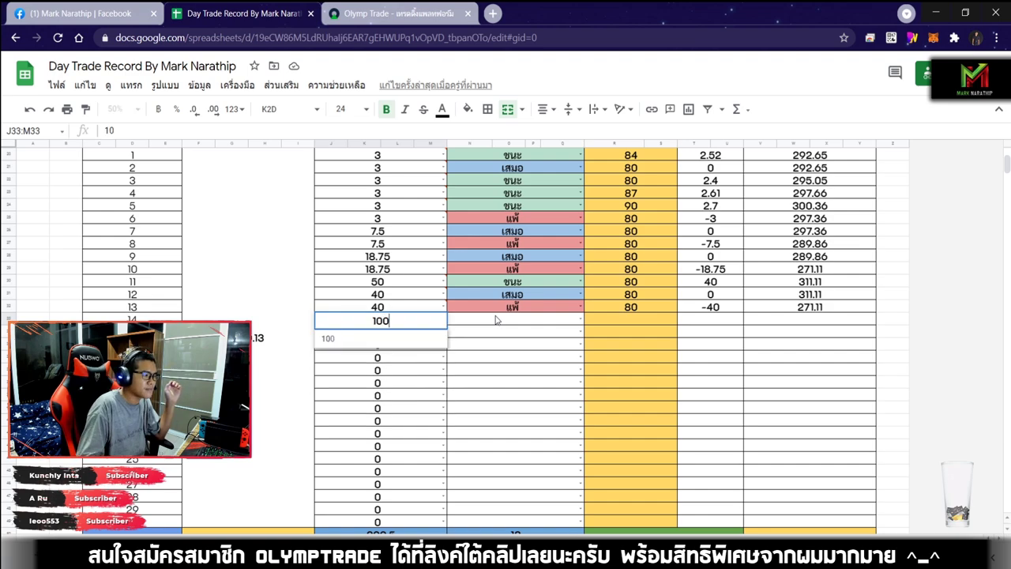
key("Return")
mouse_move(377, 307)
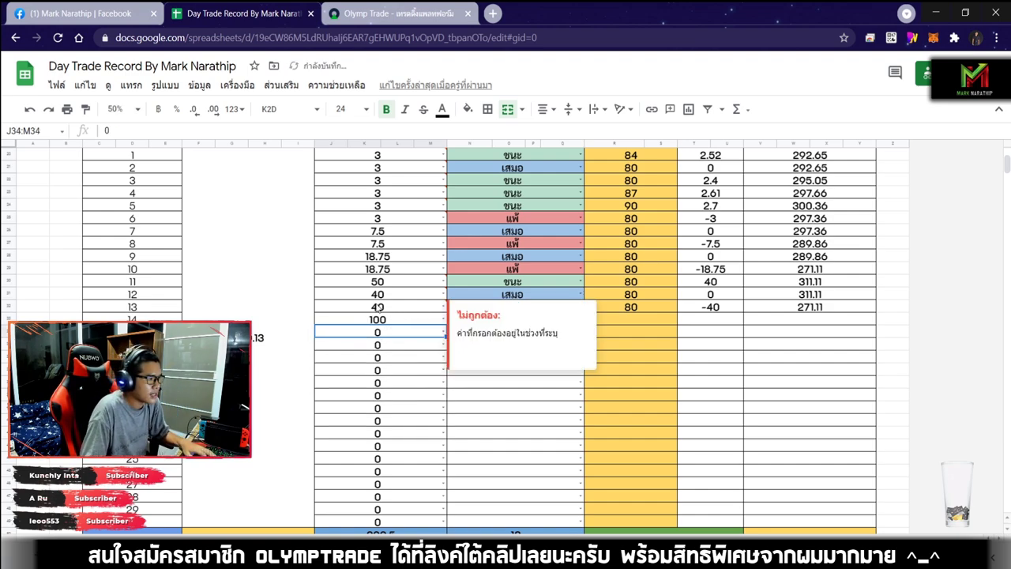
left_click(387, 323)
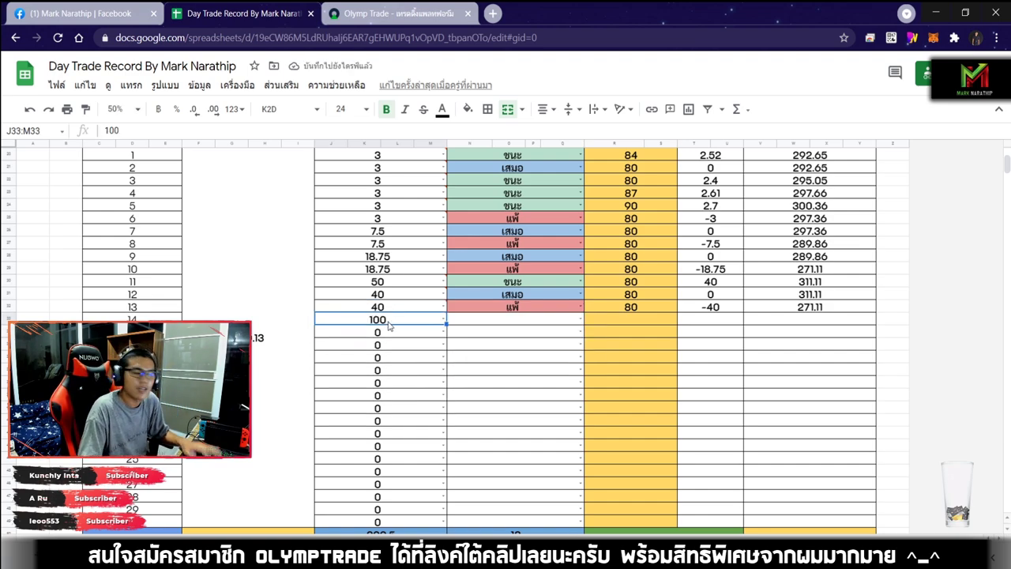
left_click(495, 321)
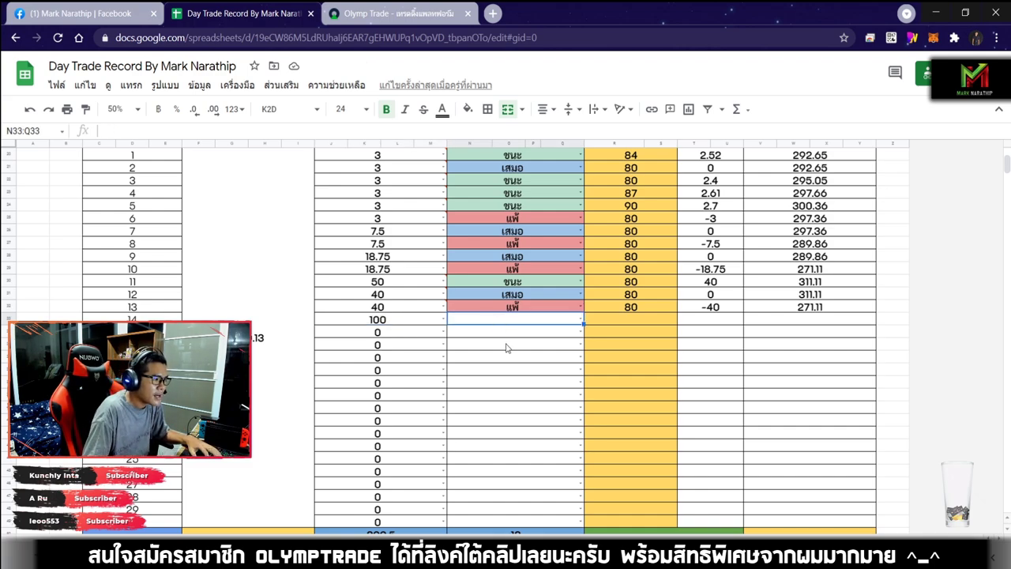
mouse_move(397, 318)
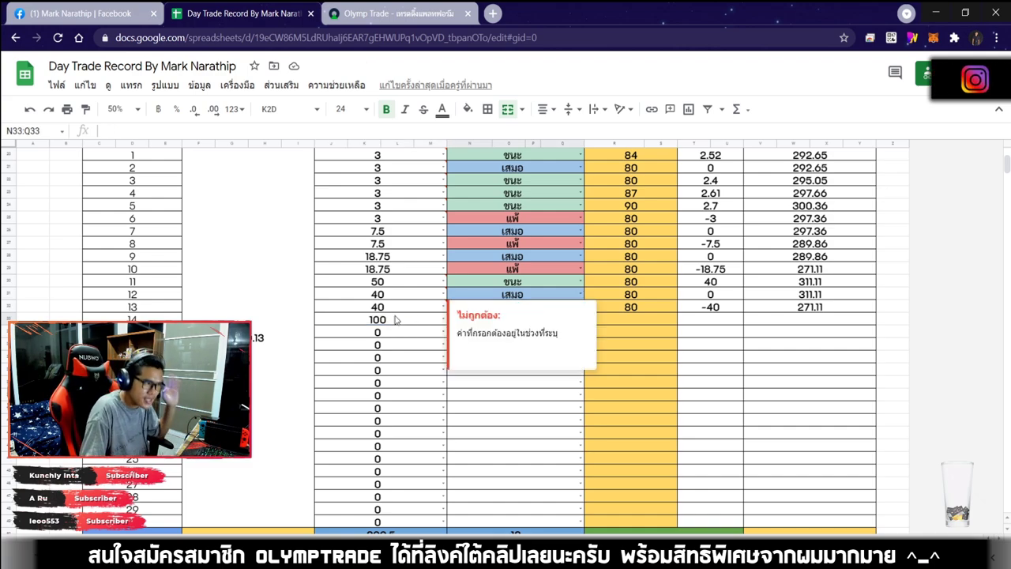
left_click(401, 364)
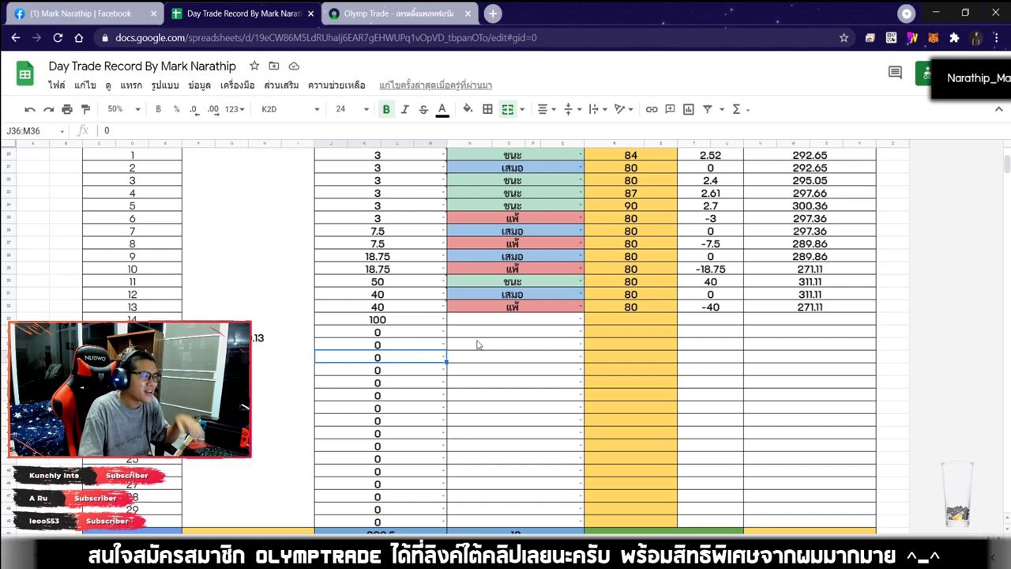
Switch to Olymp Trade, set the EUR GBP trade amount to $100, and check the candles around 20:50
left_click(391, 14)
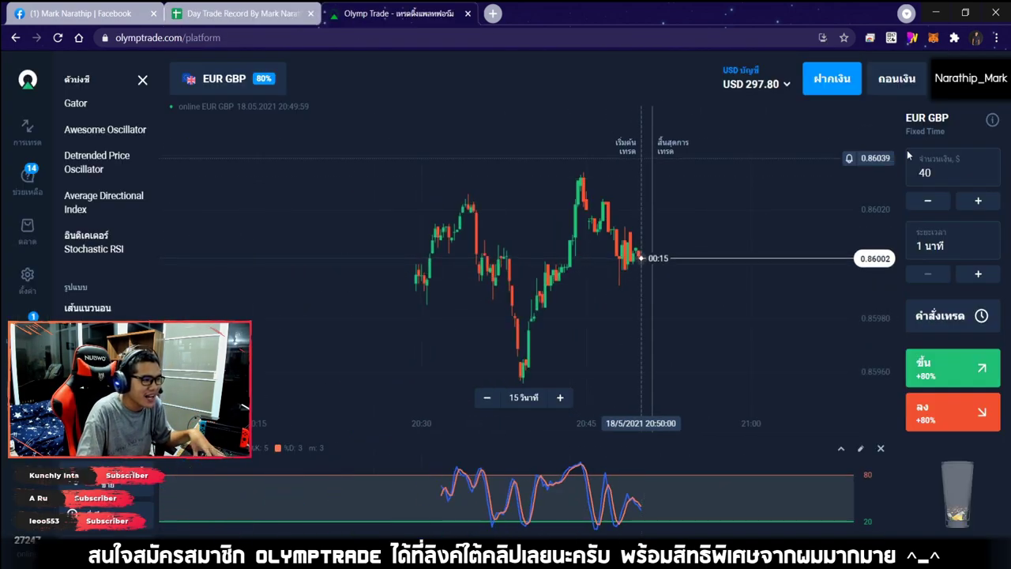
left_click(961, 176)
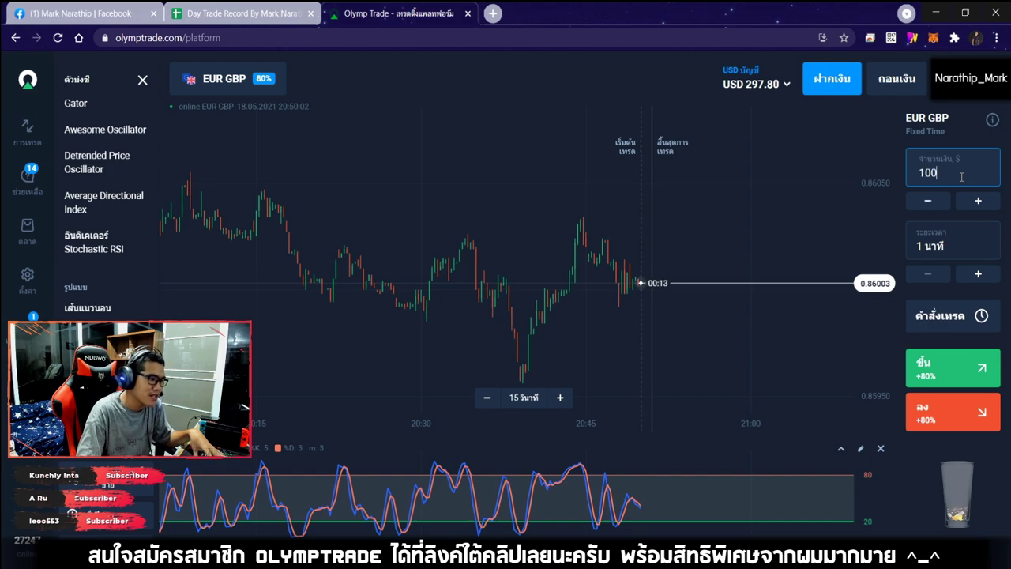
scroll(697, 237, "up", 5)
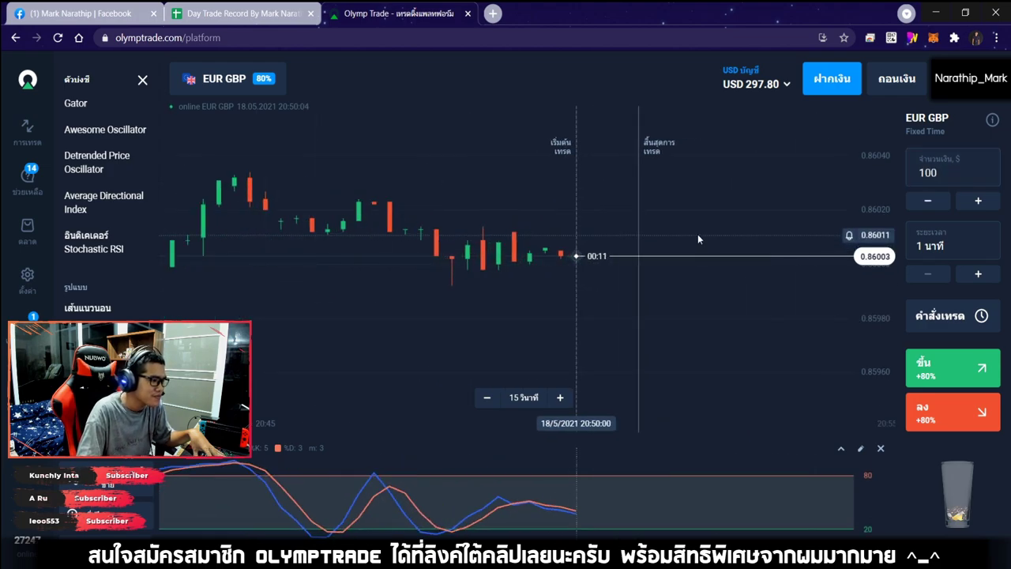
scroll(698, 233, "down", 5)
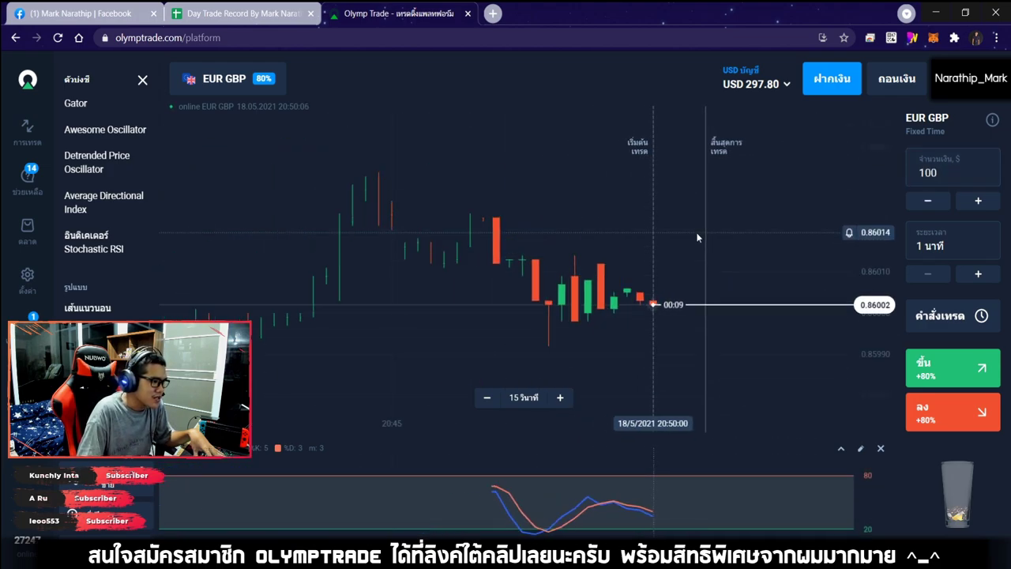
Open a 1-minute fixed-time up (ขึ้น) trade of $100 on EUR GBP after checking the candles around 20:50
scroll(698, 237, "down", 5)
scroll(697, 236, "up", 8)
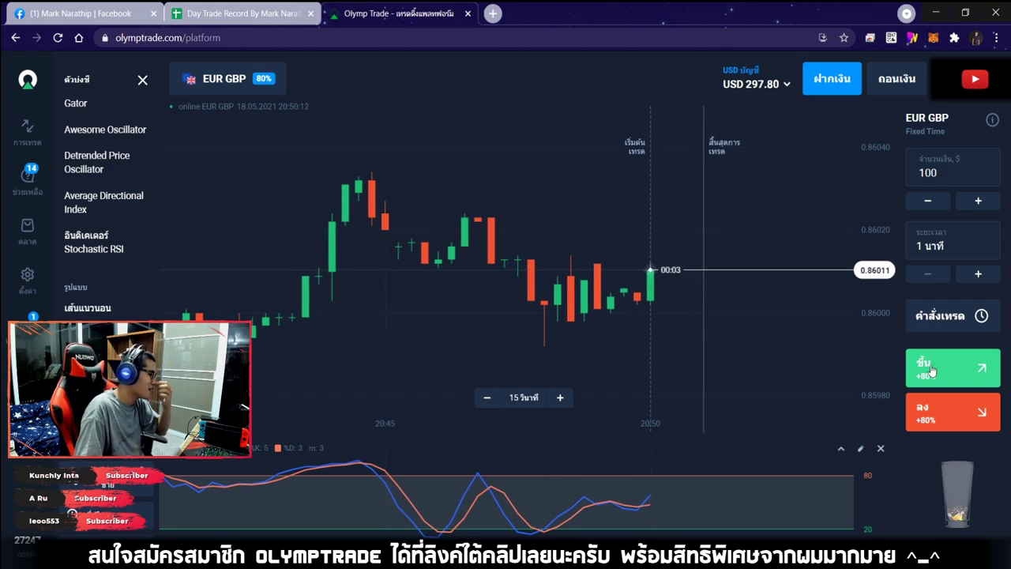
scroll(733, 312, "up", 4)
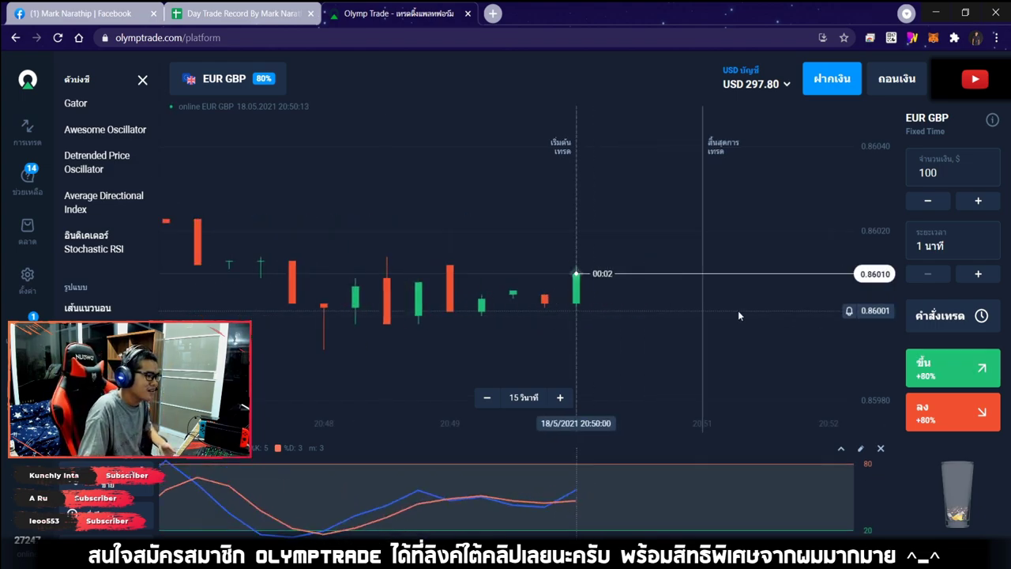
left_click(942, 369)
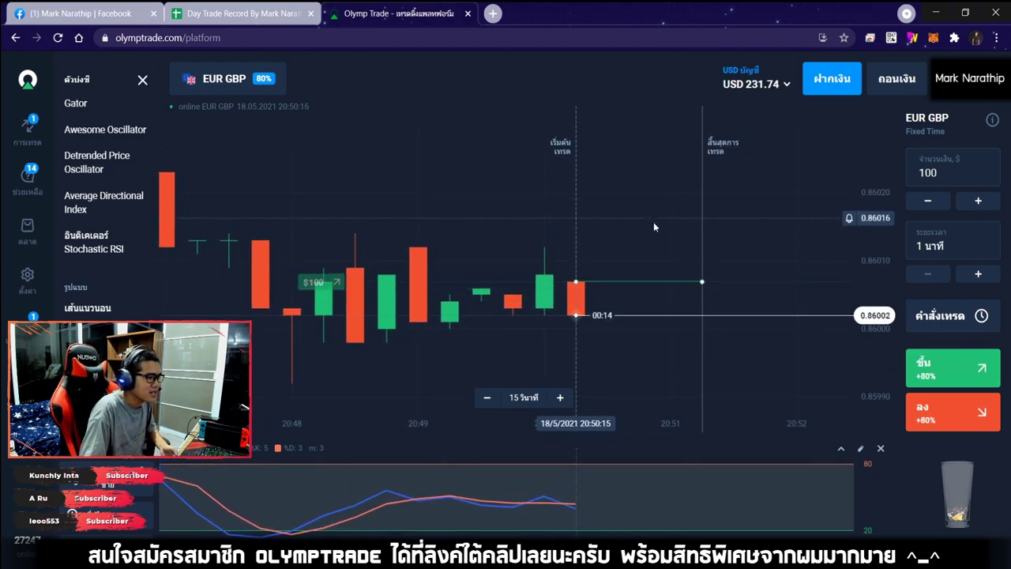
Follow the EUR GBP candles and the oscillator around 20:50 while the $100 up trade runs
scroll(588, 297, "down", 4)
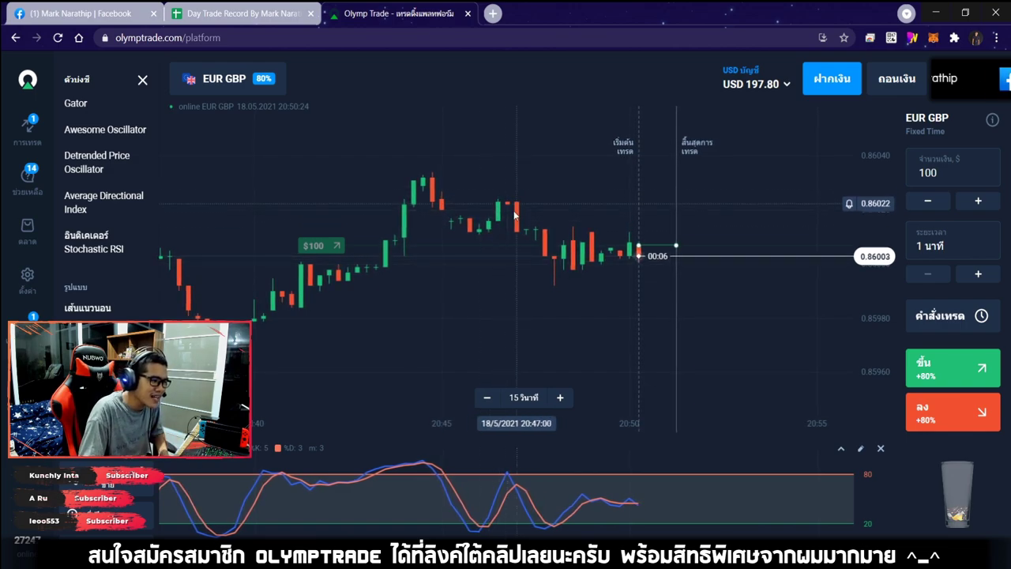
scroll(559, 298, "up", 1)
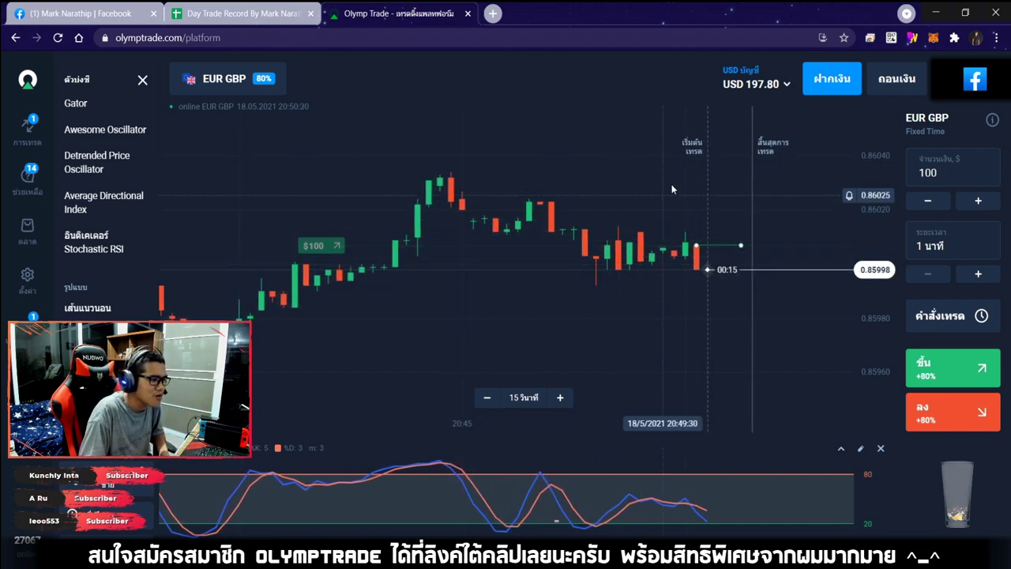
scroll(623, 224, "up", 5)
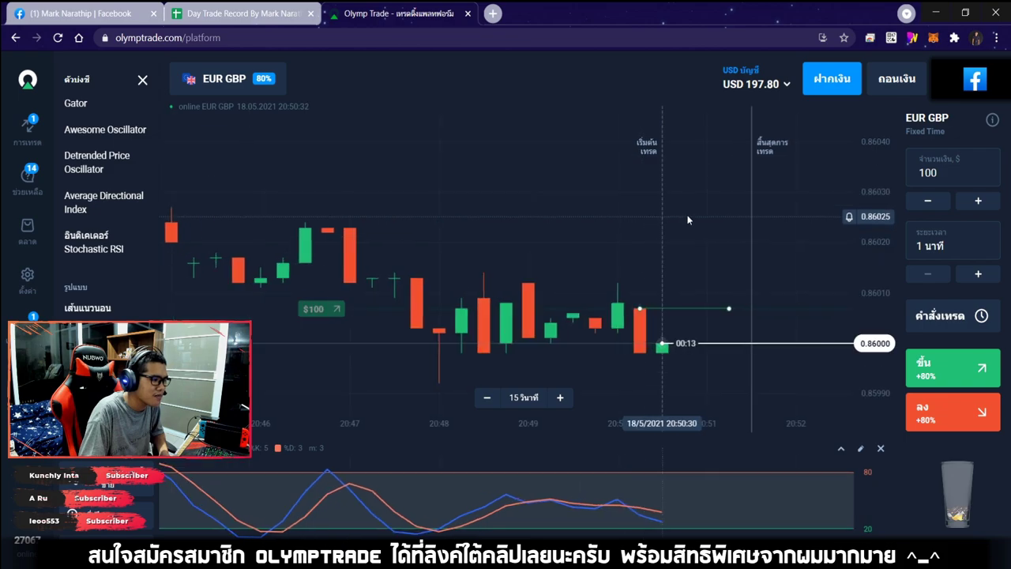
scroll(605, 248, "down", 5)
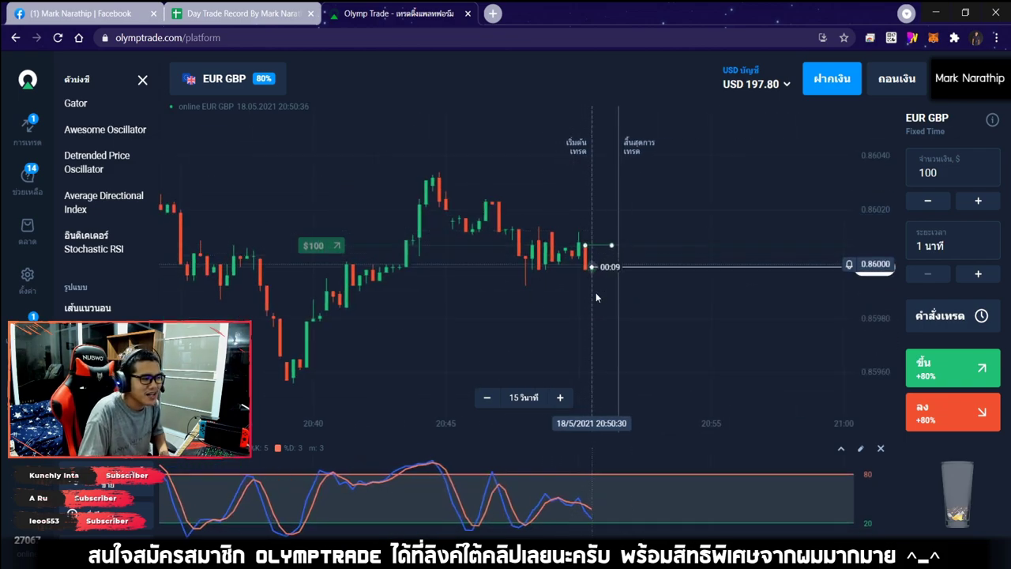
scroll(725, 198, "up", 3)
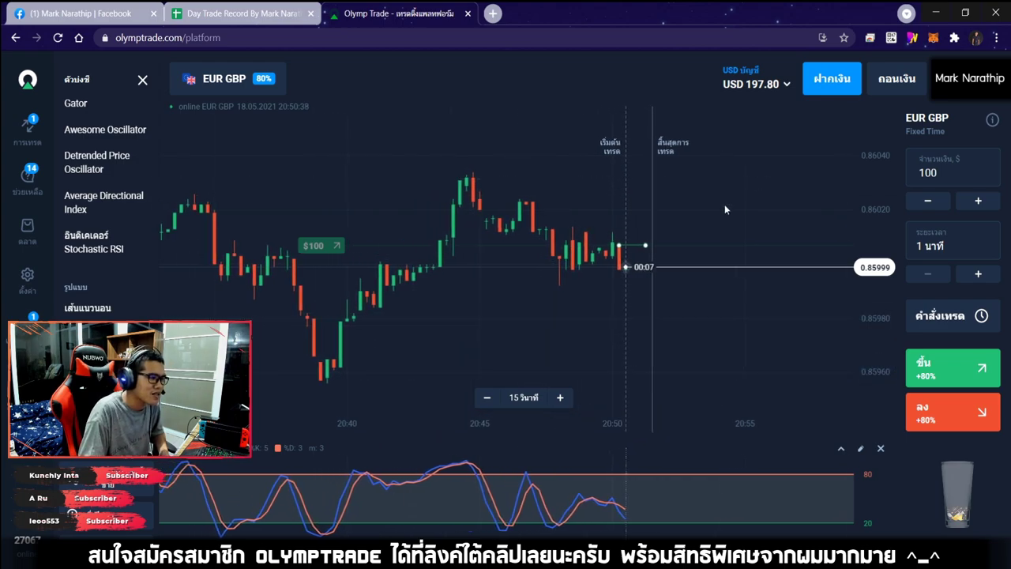
scroll(624, 197, "up", 4)
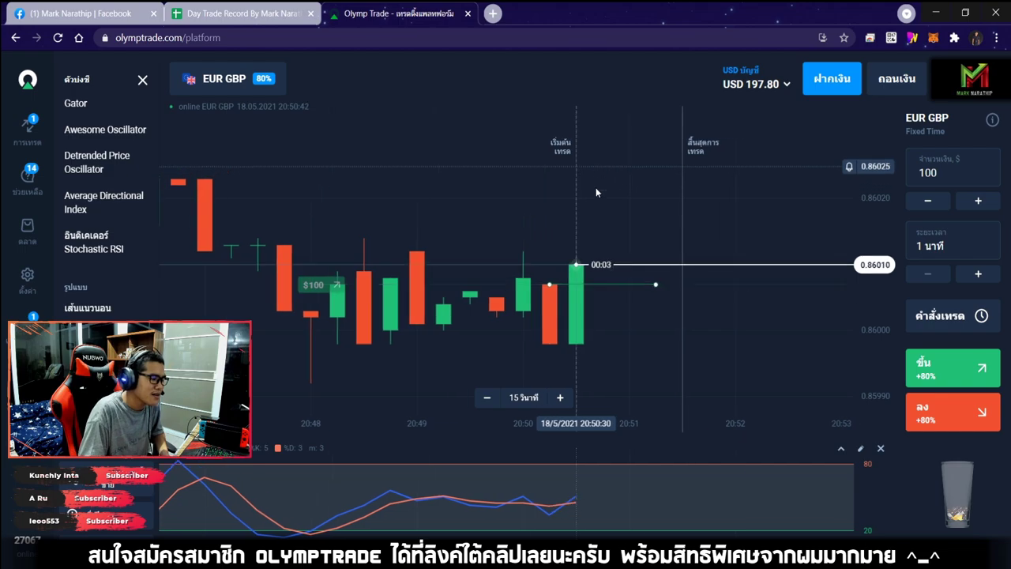
scroll(644, 202, "down", 8)
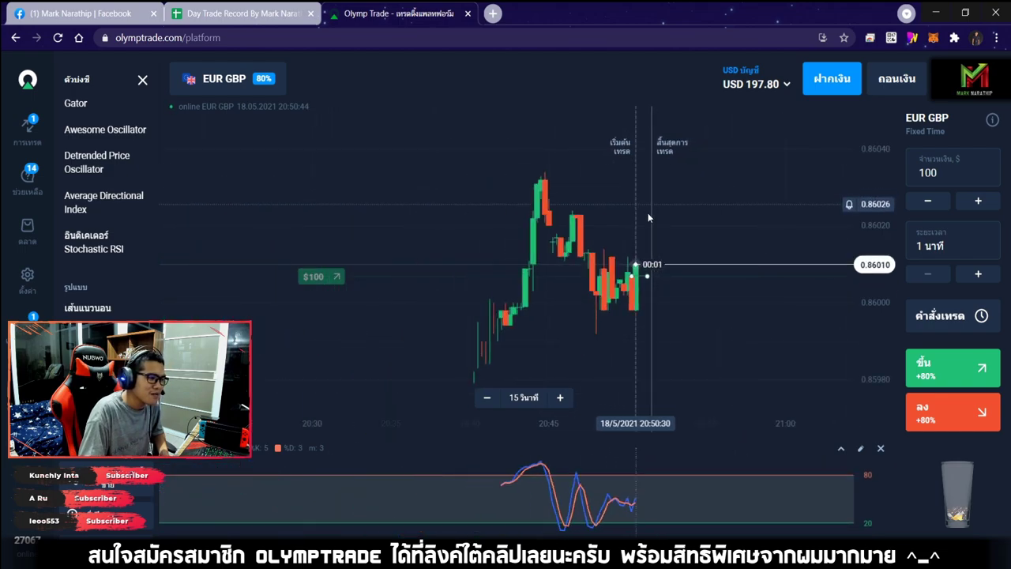
Circle the drop and rebound before 20:45 and the low price zone with a white freehand pen, and clear the markings
left_click(912, 37)
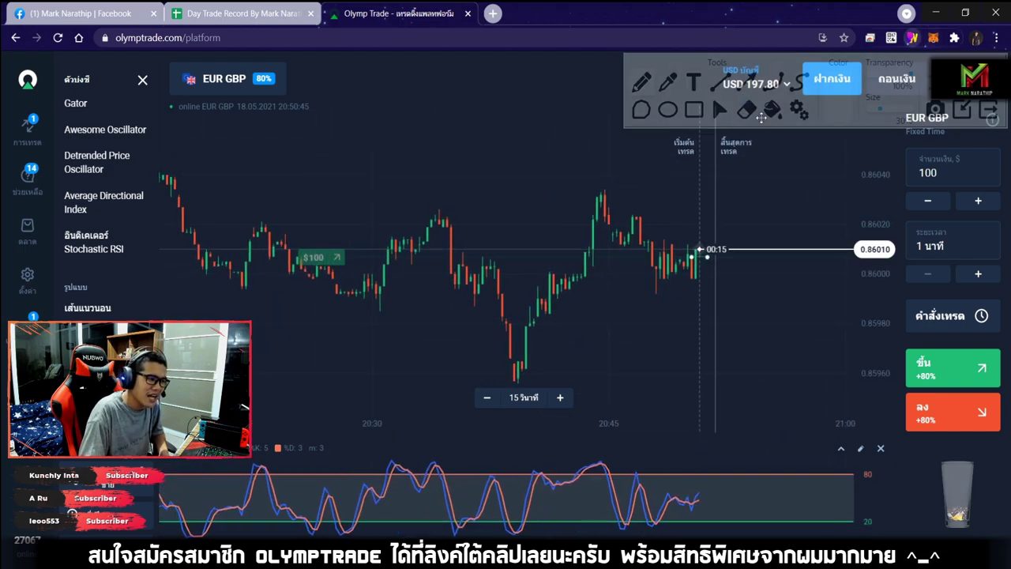
mouse_move(525, 382)
left_mouse_down()
mouse_move(624, 278)
mouse_move(589, 378)
left_mouse_up()
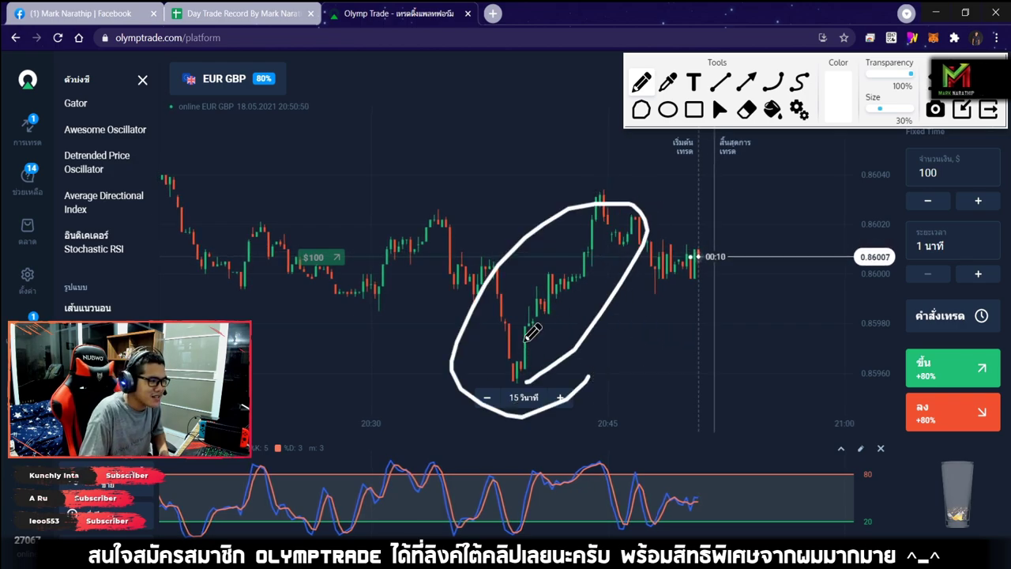
mouse_move(260, 359)
left_mouse_down()
mouse_move(601, 308)
mouse_move(588, 402)
left_mouse_up()
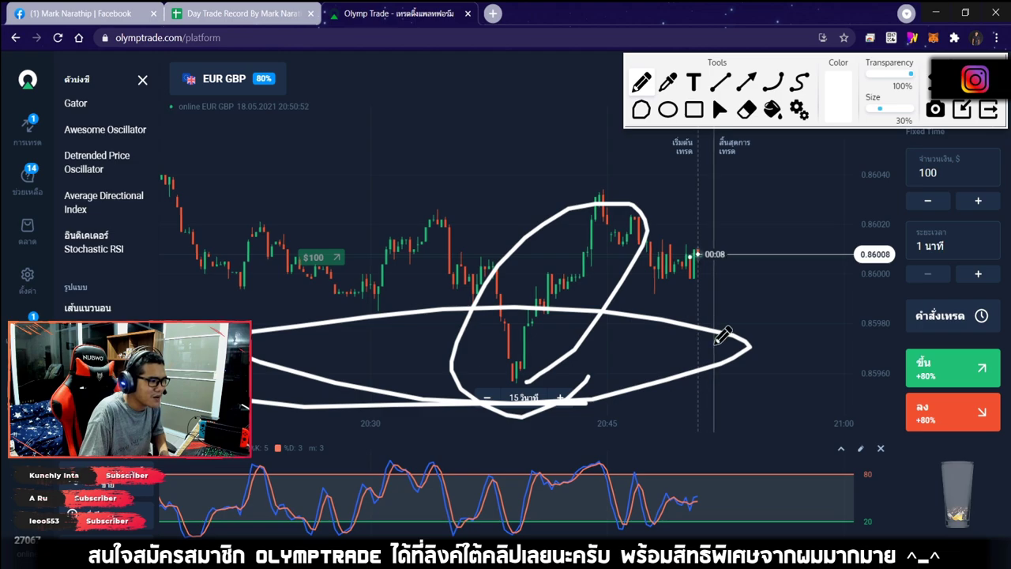
mouse_move(584, 185)
left_mouse_down()
mouse_move(665, 341)
mouse_move(665, 362)
mouse_move(660, 294)
left_mouse_up()
mouse_move(696, 375)
left_mouse_down()
mouse_move(815, 196)
mouse_move(818, 283)
left_mouse_up()
left_click(987, 82)
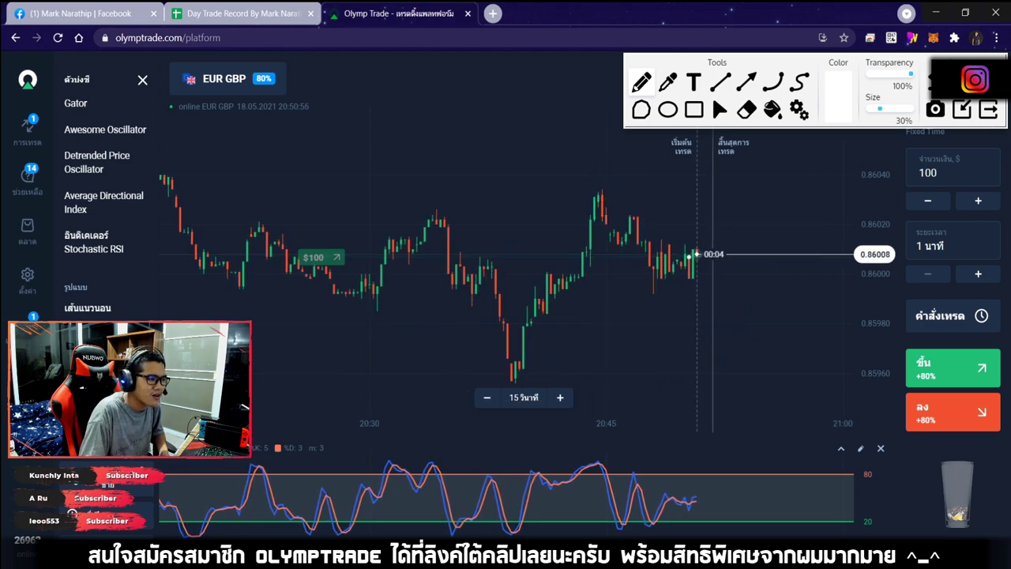
left_click(988, 111)
Watch the EUR GBP price against the $100 trade's entry level around 20:51 until the trade expires
scroll(698, 236, "up", 5)
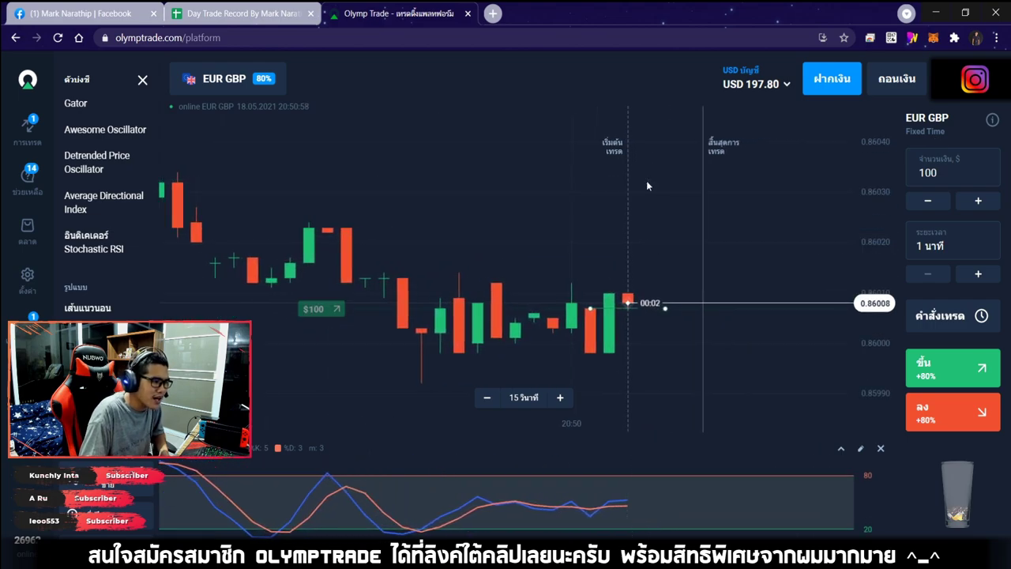
scroll(641, 199, "up", 3)
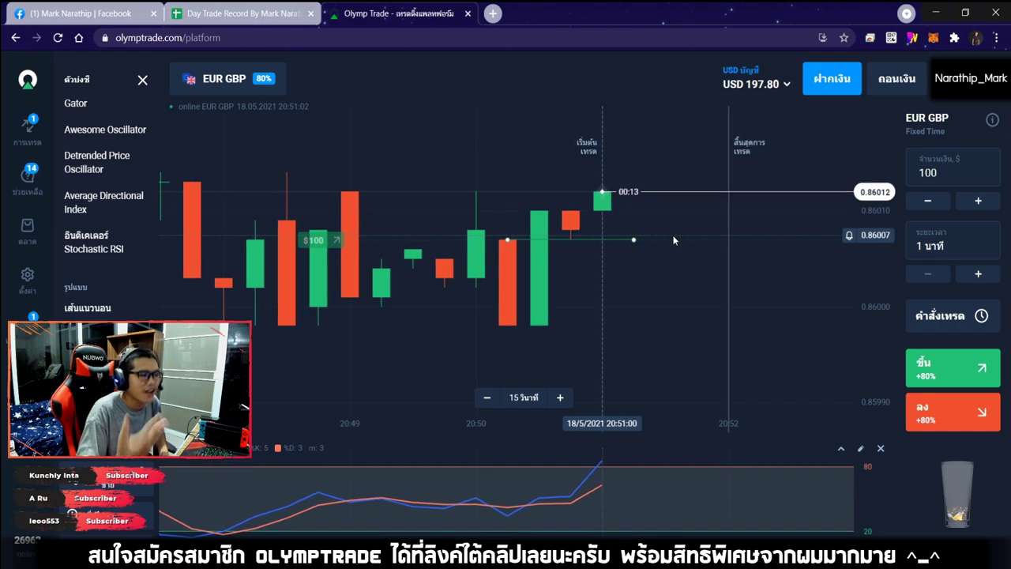
scroll(674, 240, "down", 4)
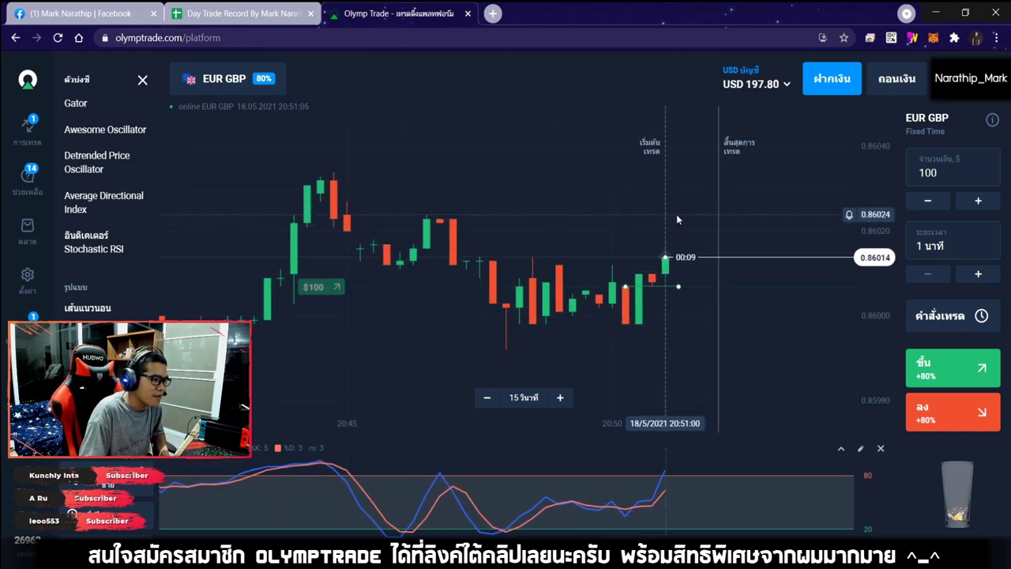
scroll(687, 223, "down", 2)
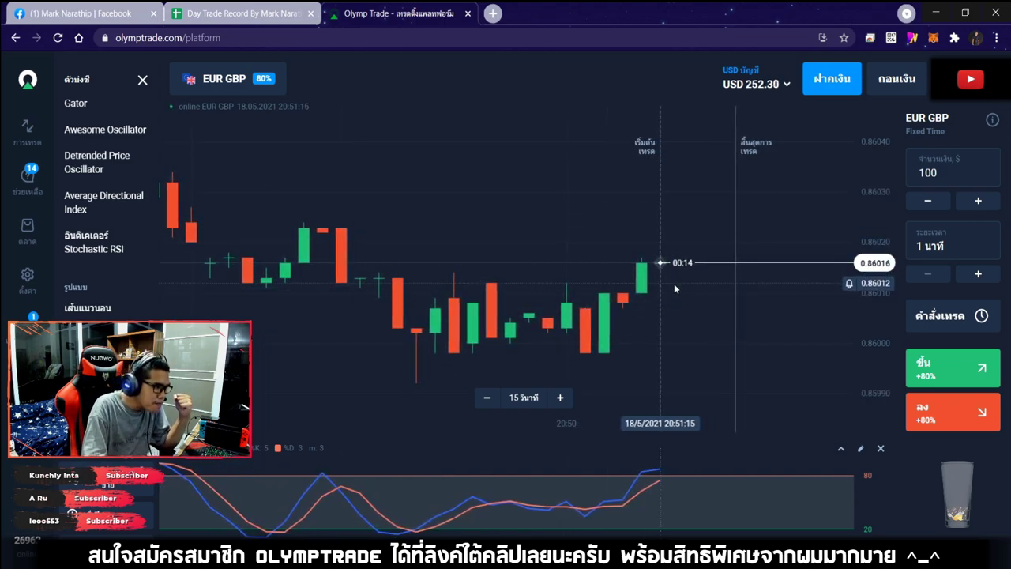
Switch to the Day Trade Record sheet and record trade 14 with the result ชนะ and a payout of 80
left_click(230, 17)
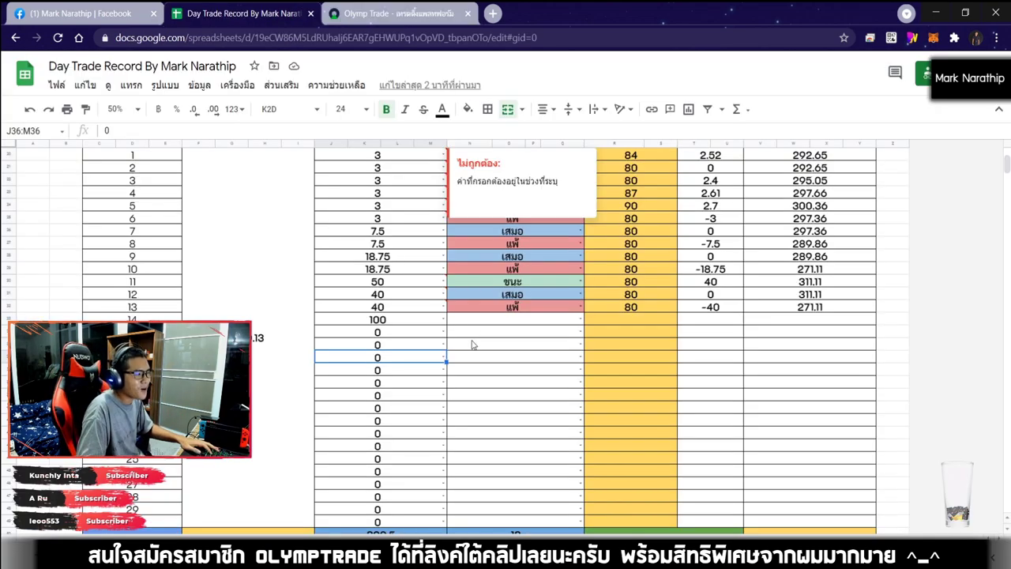
double_click(517, 320)
left_click(484, 342)
left_click(616, 324)
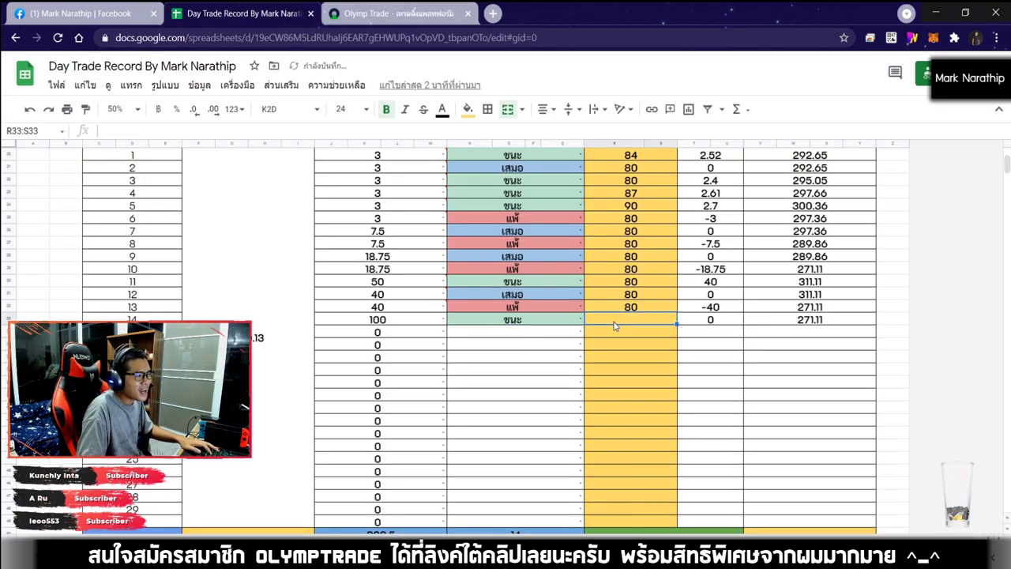
key("Return")
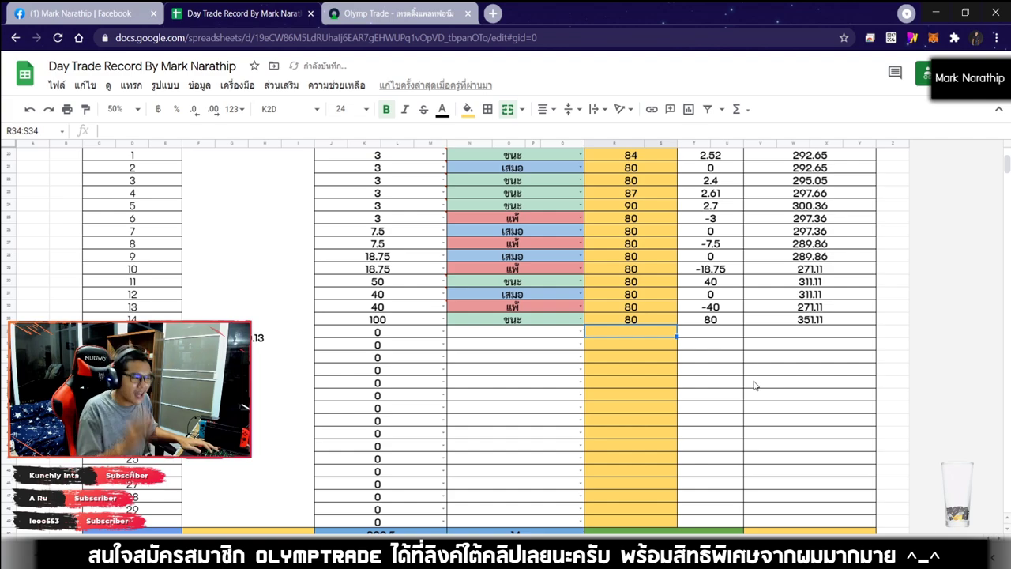
Check the account balance in Olymp Trade, and examine the profit total and goal in the record sheet's summary row
left_click(394, 15)
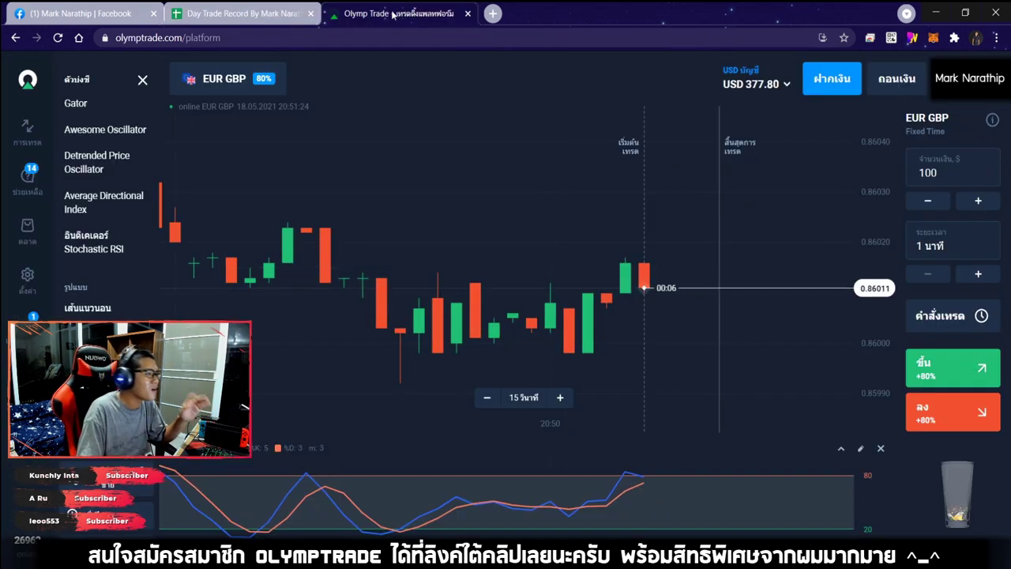
left_click(242, 15)
scroll(644, 306, "down", 5)
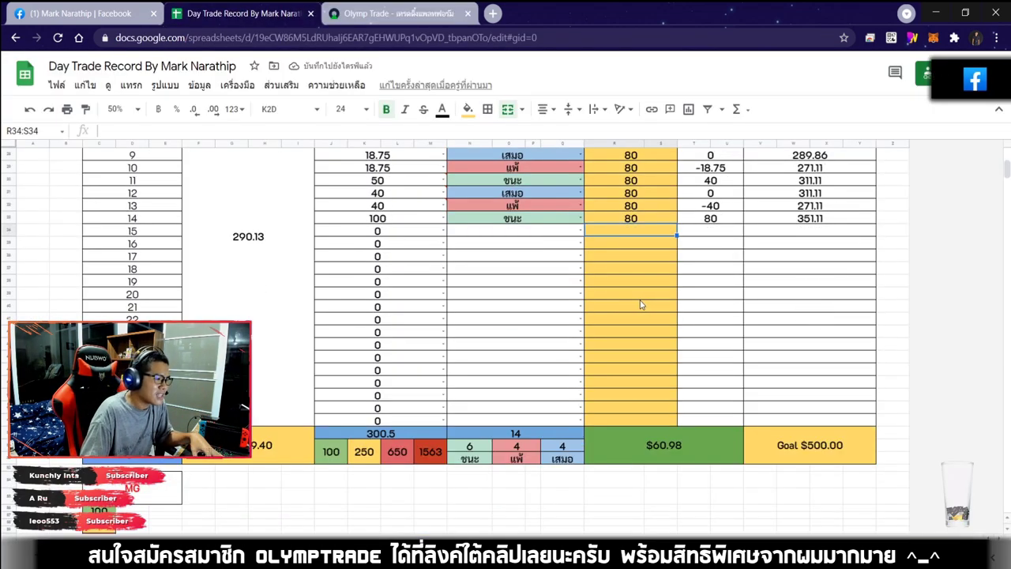
left_click(687, 304)
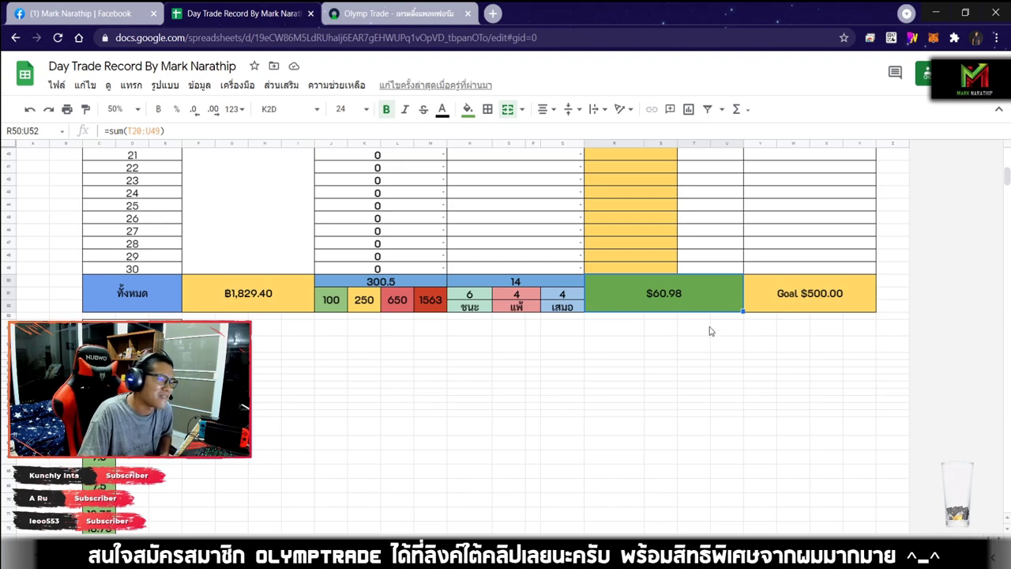
left_click(683, 219)
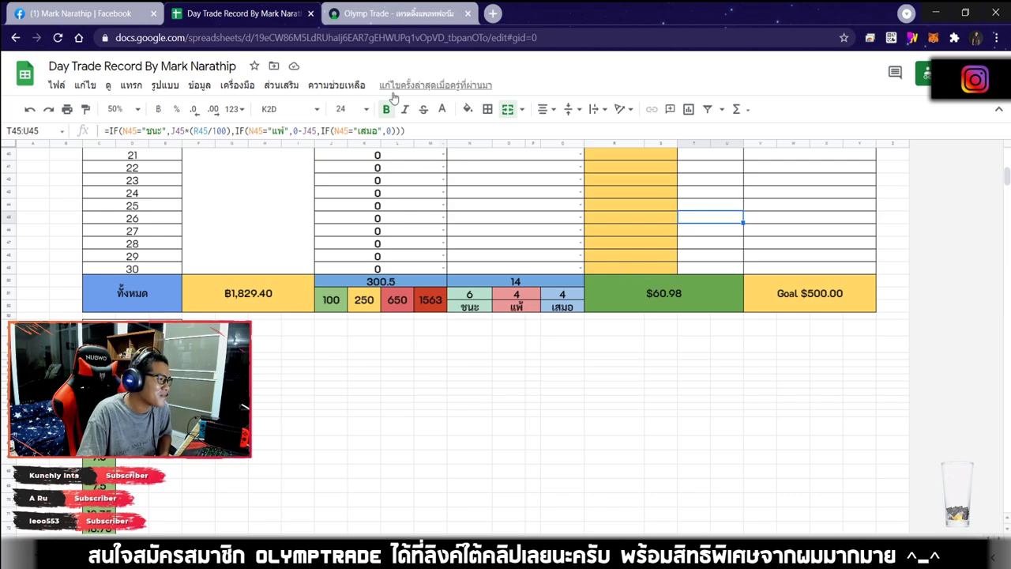
Switch to Olymp Trade and examine the EUR GBP price trend and oscillator up to about 20:52 for the next entry
left_click(395, 14)
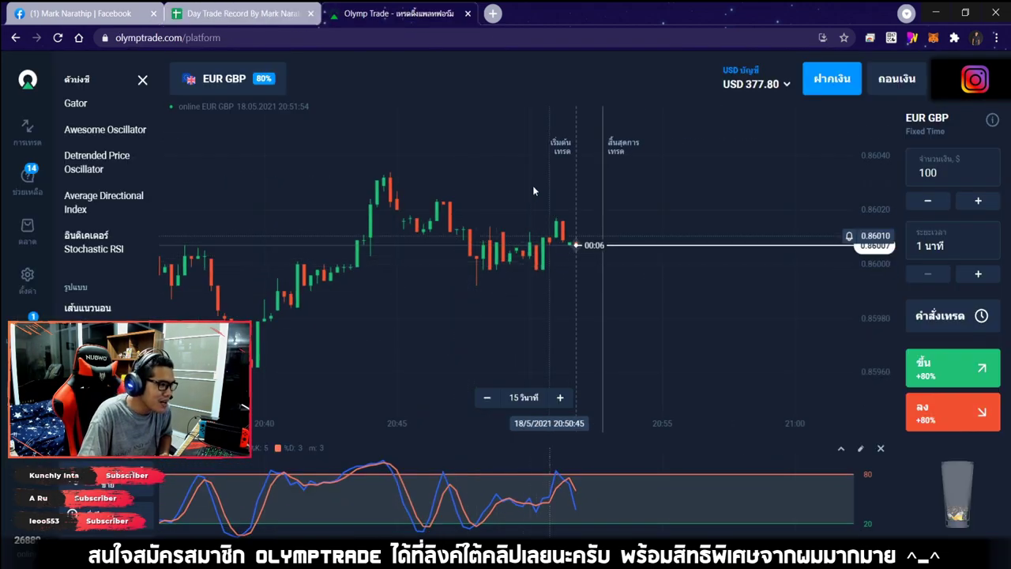
scroll(571, 275, "down", 5)
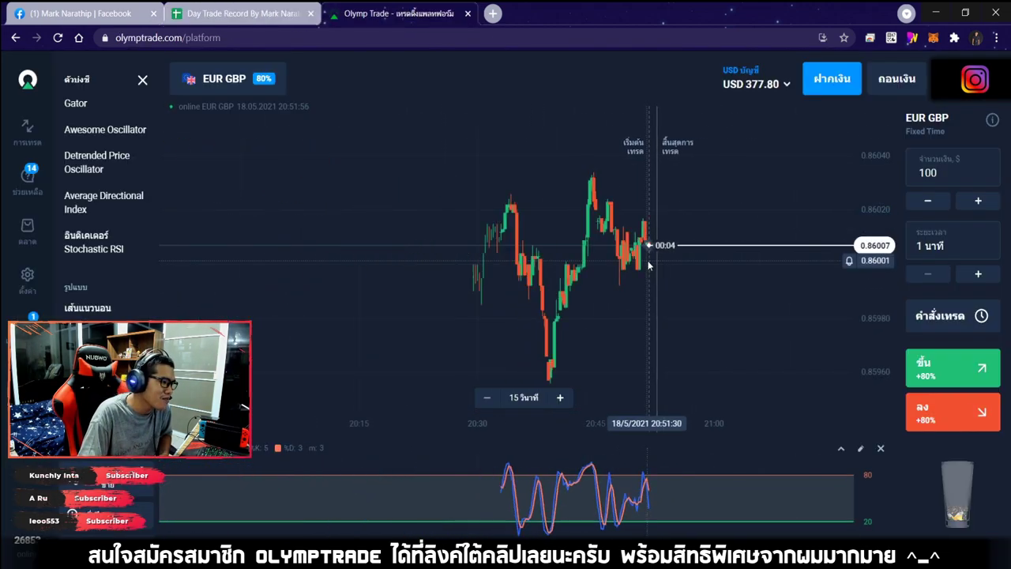
left_click_drag(633, 289, 716, 267)
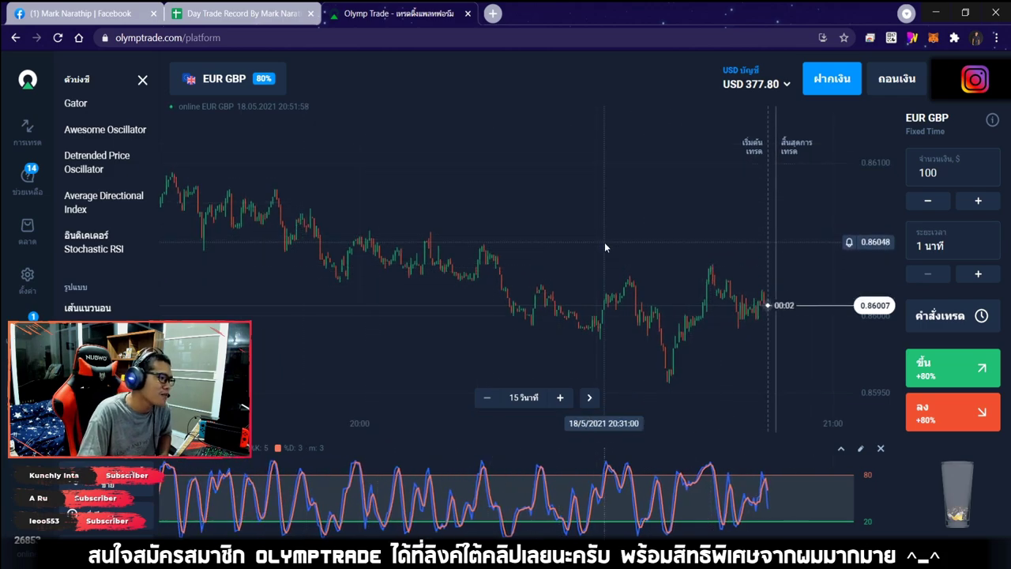
left_click_drag(628, 265, 526, 276)
scroll(654, 286, "up", 4)
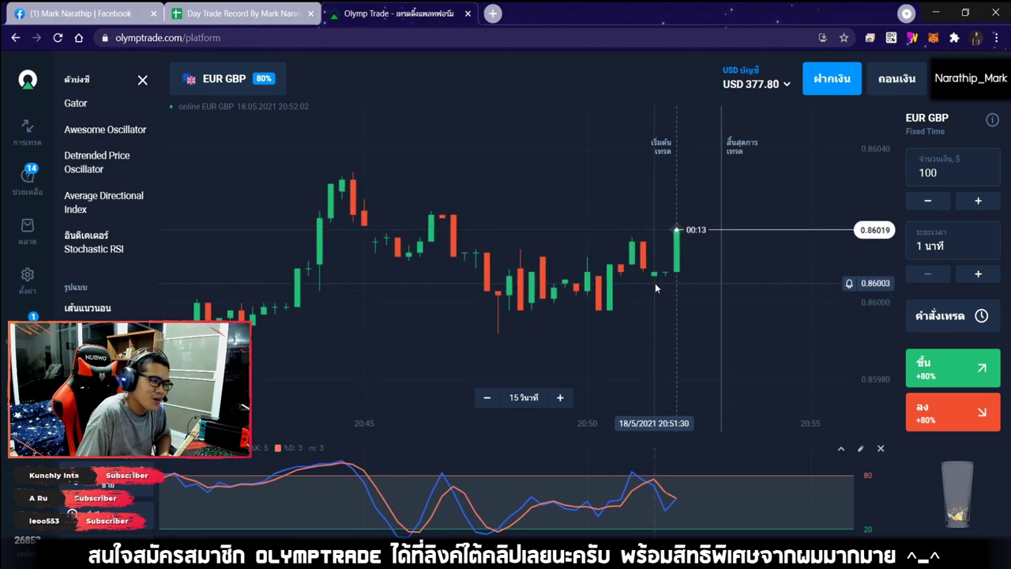
scroll(643, 264, "up", 4)
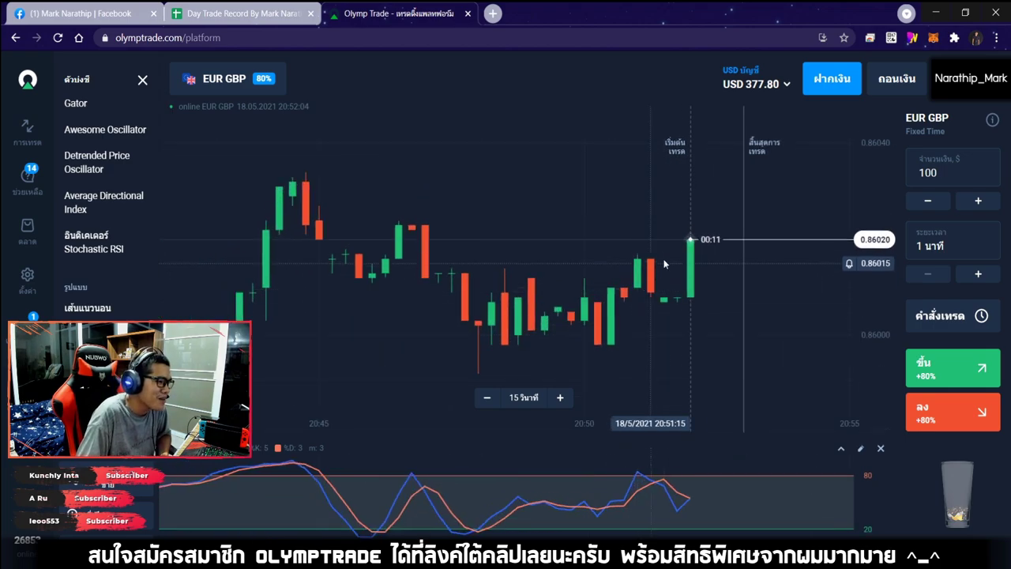
scroll(652, 316, "down", 4)
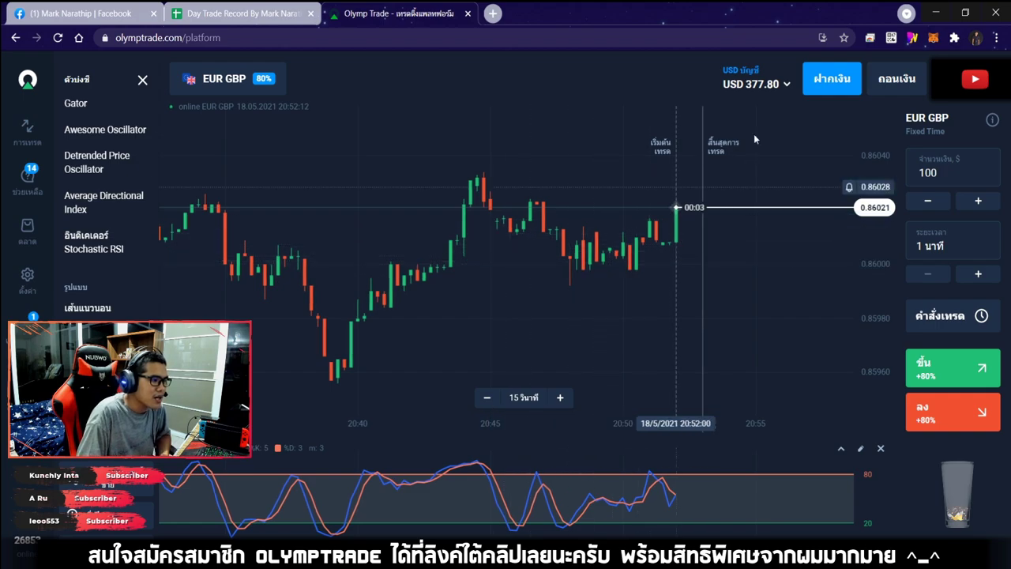
scroll(639, 279, "down", 3)
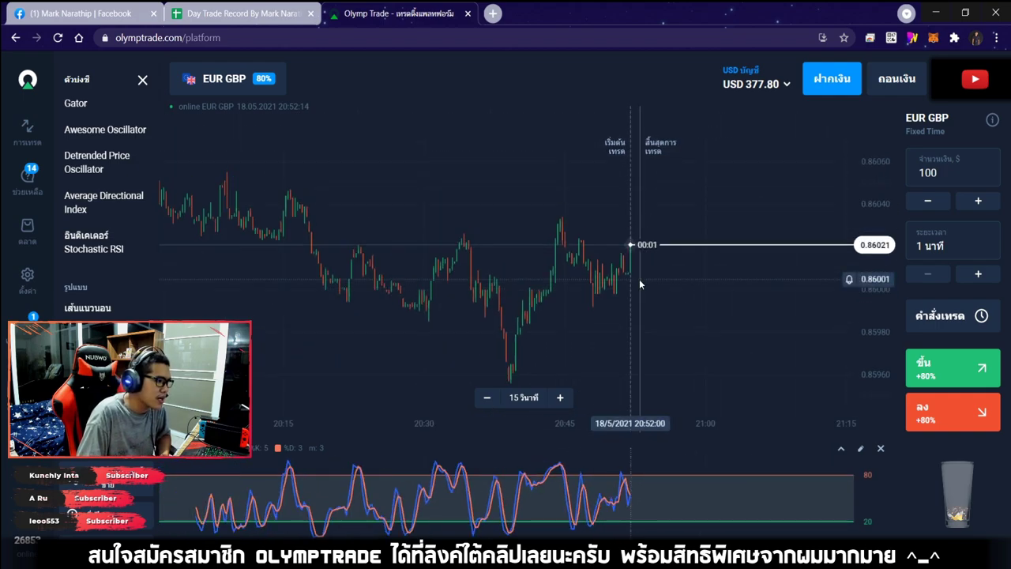
scroll(639, 283, "up", 3)
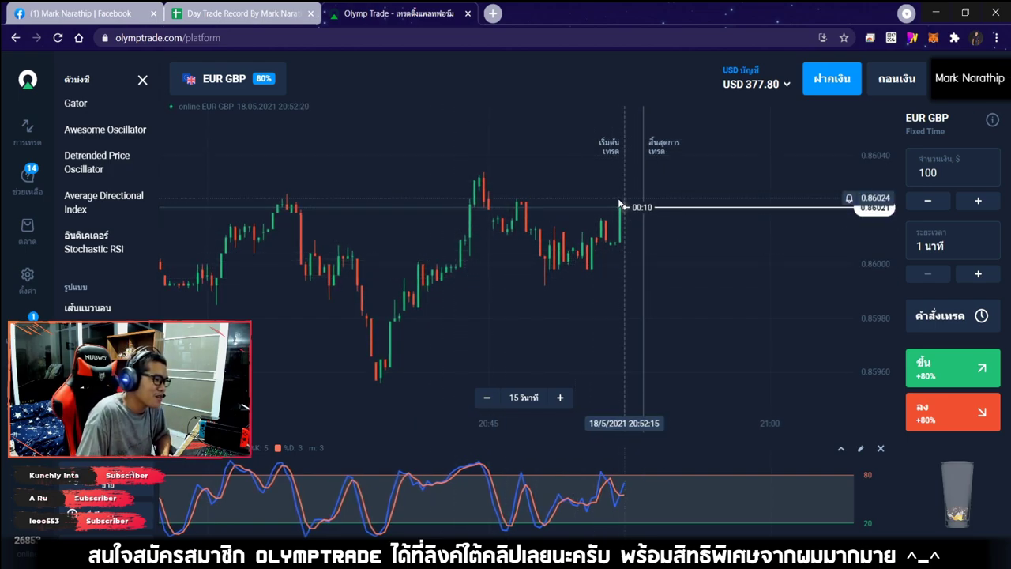
scroll(711, 257, "down", 3)
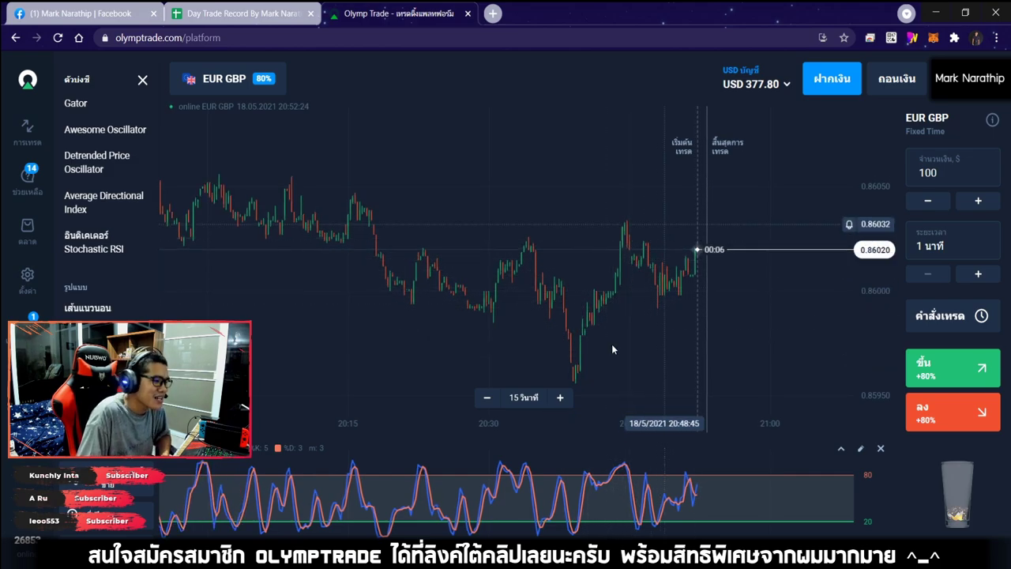
left_click_drag(646, 261, 531, 188)
scroll(621, 265, "up", 3)
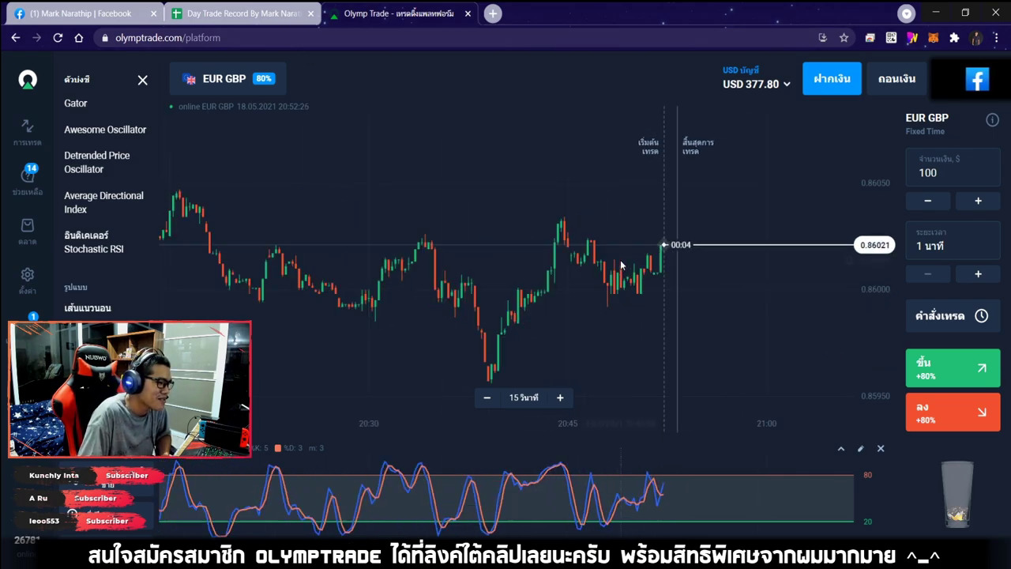
Switch to the Day Trade Record sheet and examine the total profit and its sum formula in the summary row against the goal
scroll(621, 266, "down", 2)
left_click(294, 17)
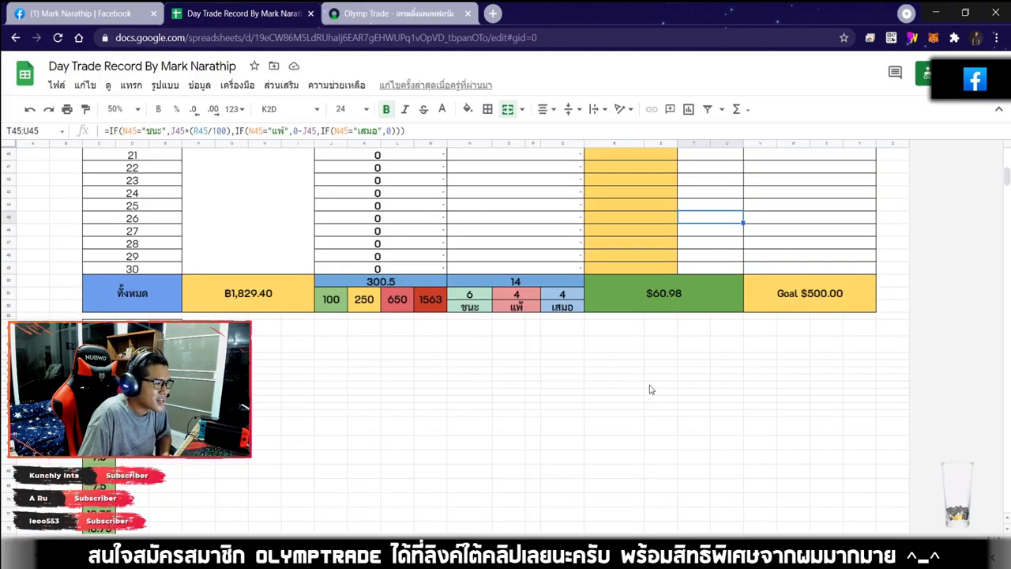
left_click(664, 300)
left_click(648, 362)
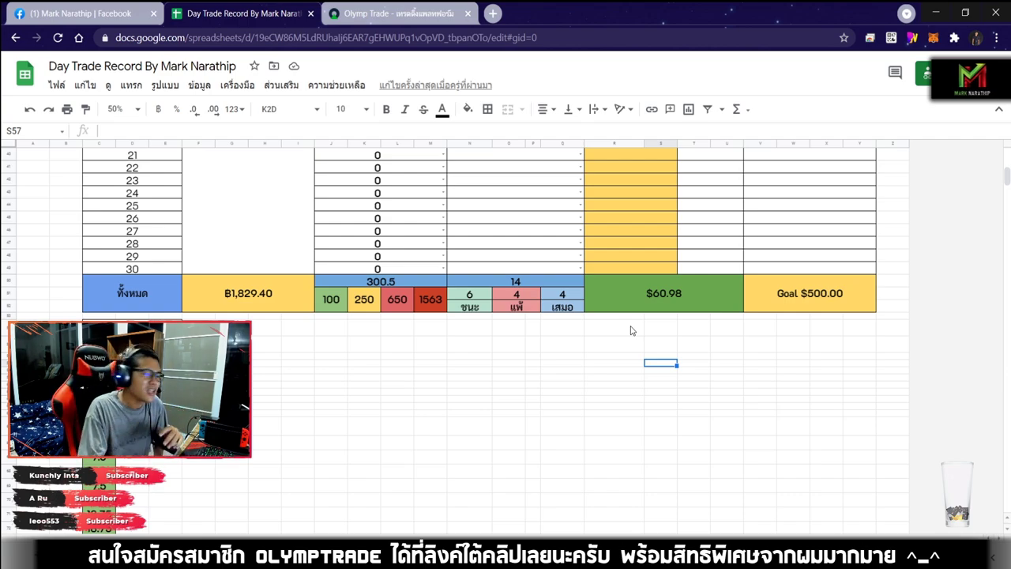
left_click(666, 295)
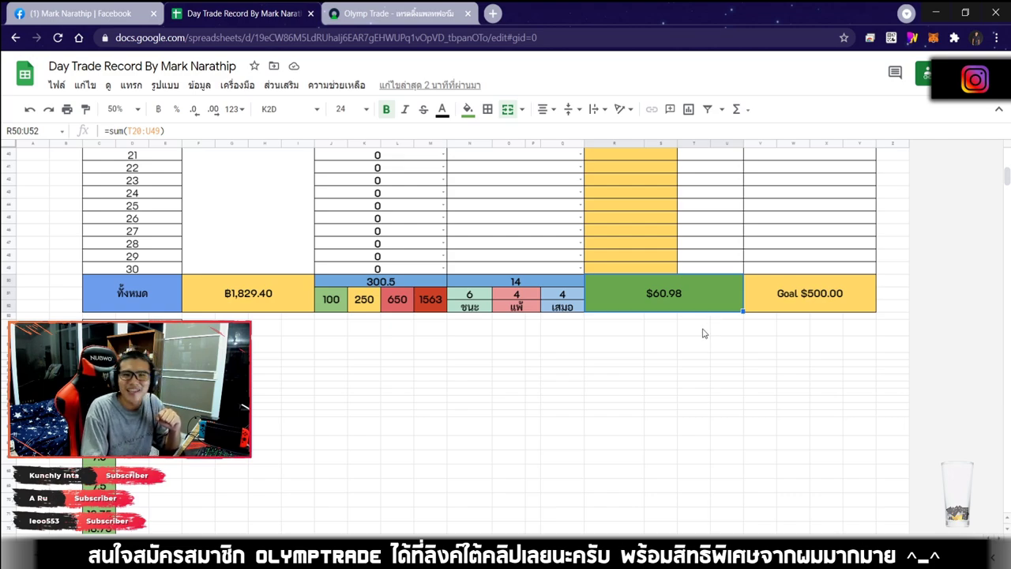
left_click(690, 332)
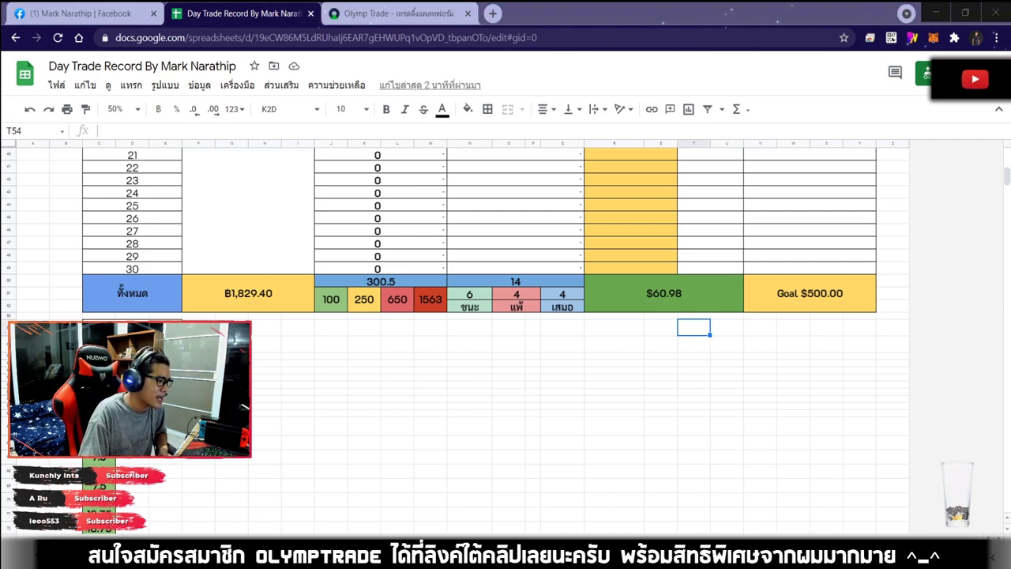
Switch to Streamlabs OBS and check the recording preview and the Window Capture source
left_click(564, 307)
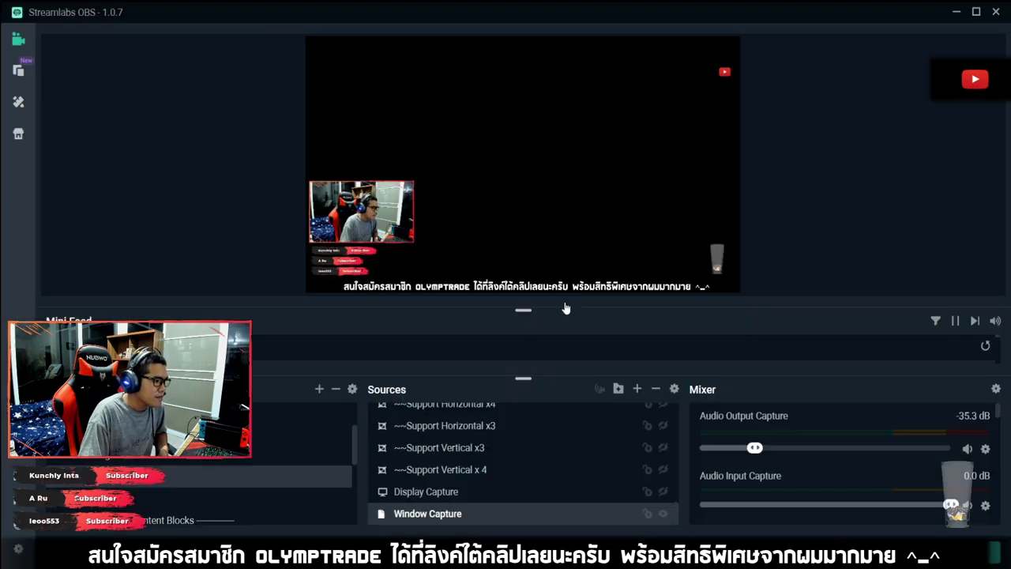
left_click(867, 213)
left_click(645, 176)
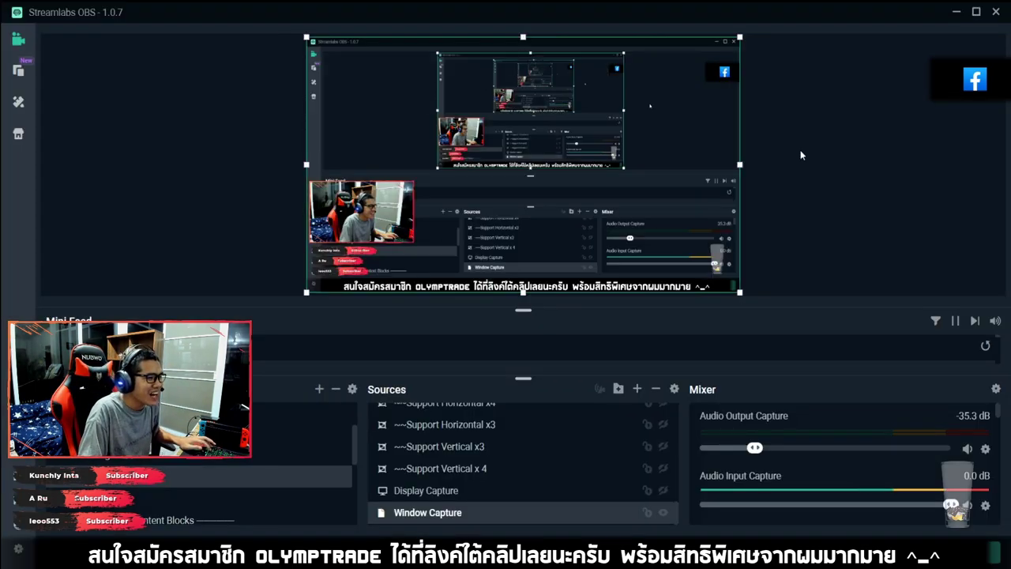
left_click(874, 156)
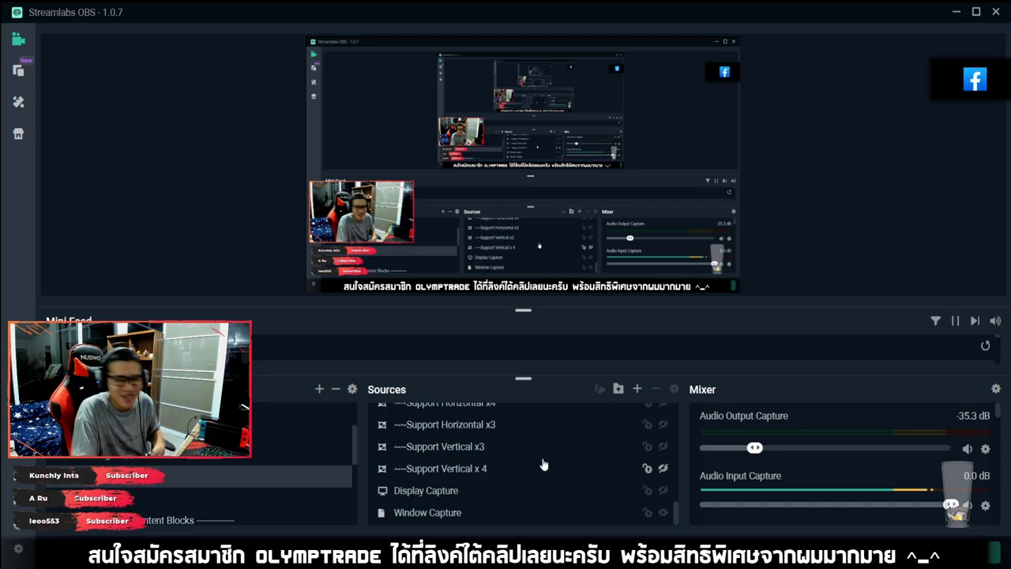
left_click(506, 514)
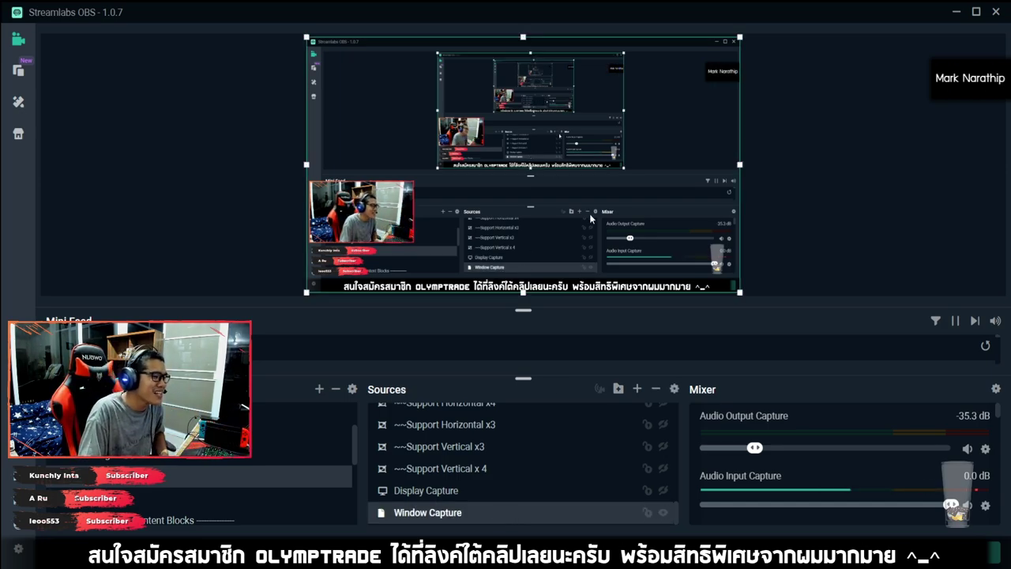
left_click(597, 260)
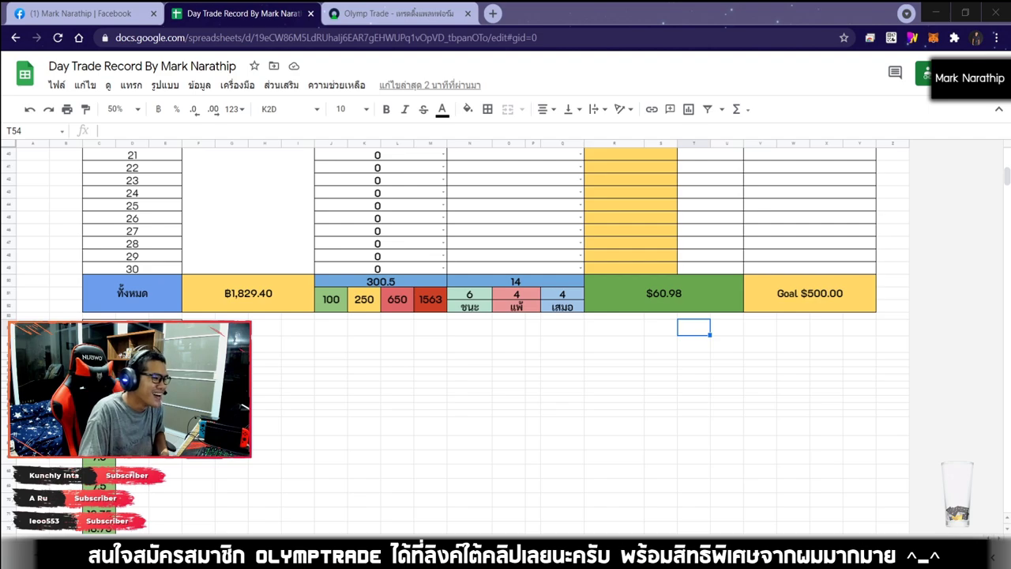
In the Day Trade Record sheet, review the total profit, the results of trades 1 to 14 and the balance chart
left_click(639, 349)
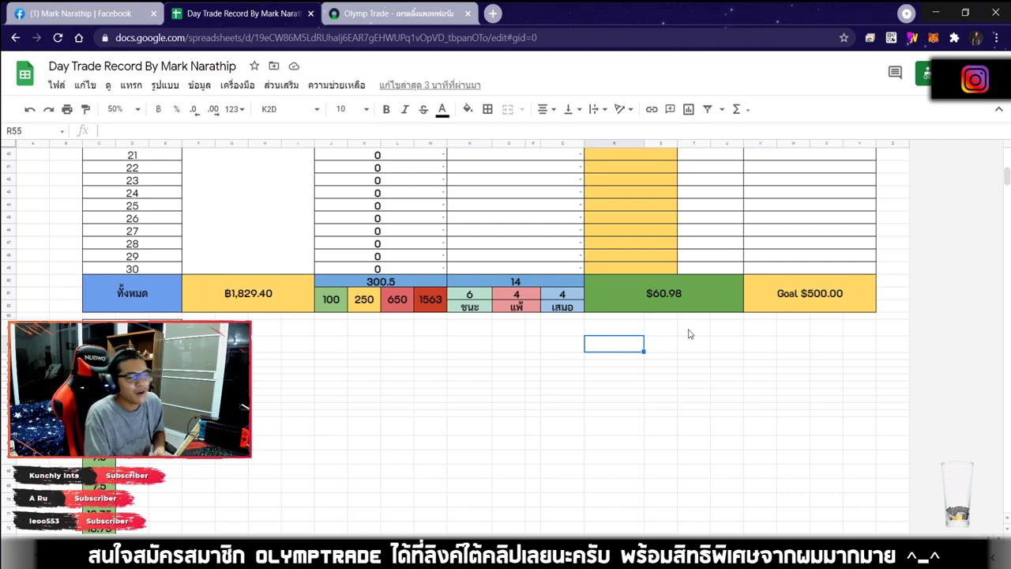
left_click(674, 296)
scroll(676, 478, "up", 5)
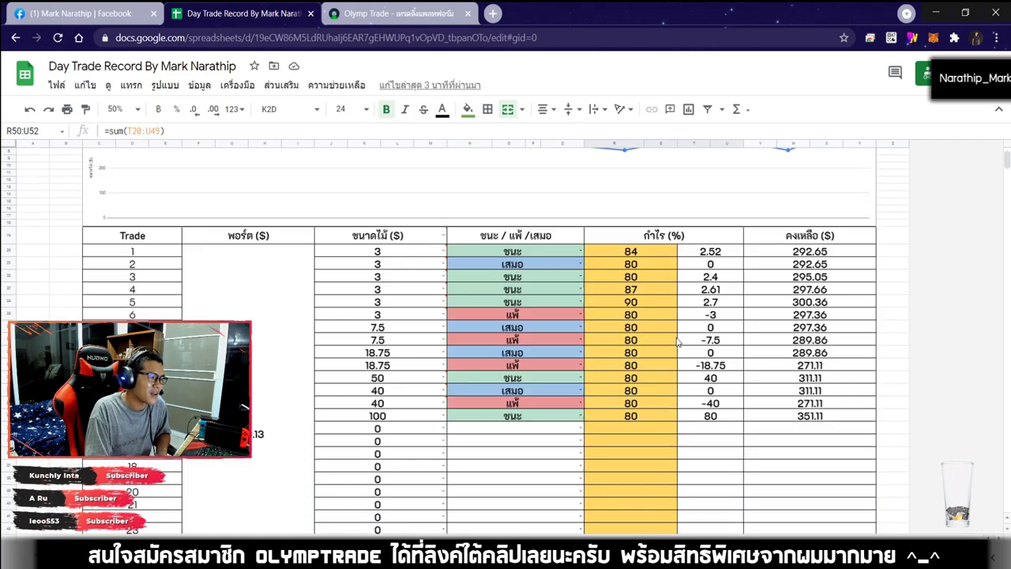
left_click(649, 492)
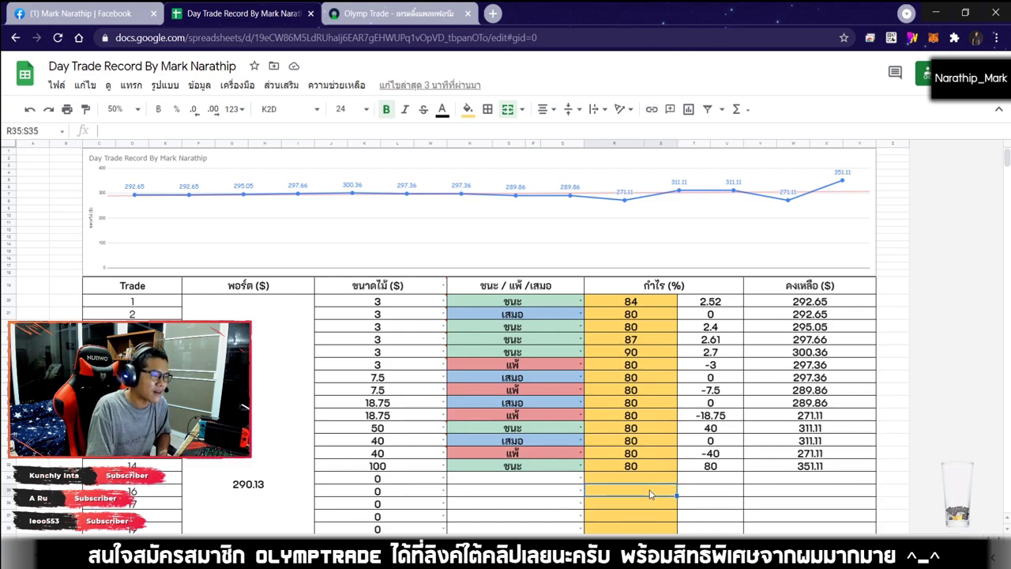